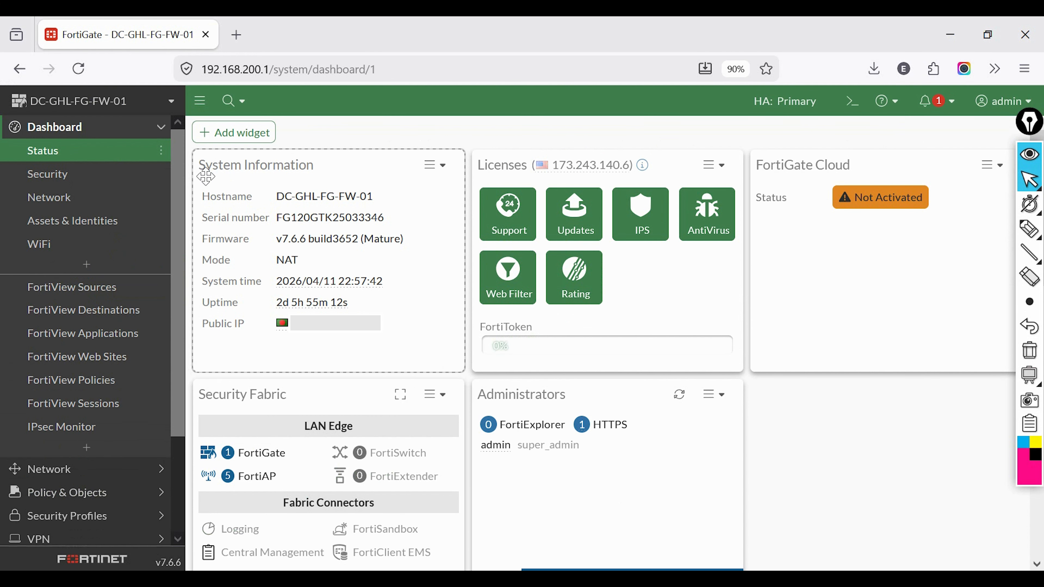
left_click(1020, 239)
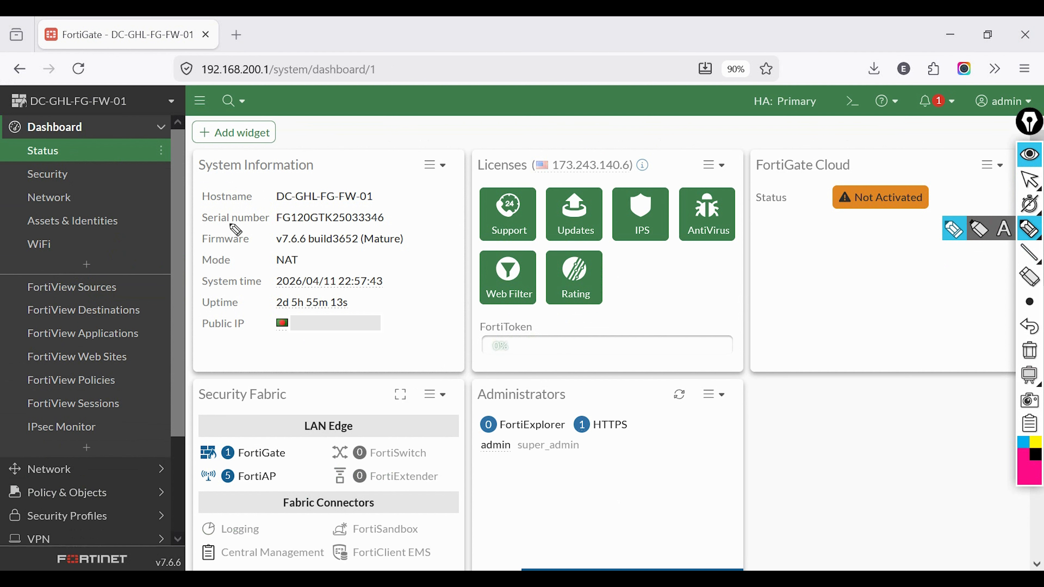
left_click_drag(215, 175, 292, 179)
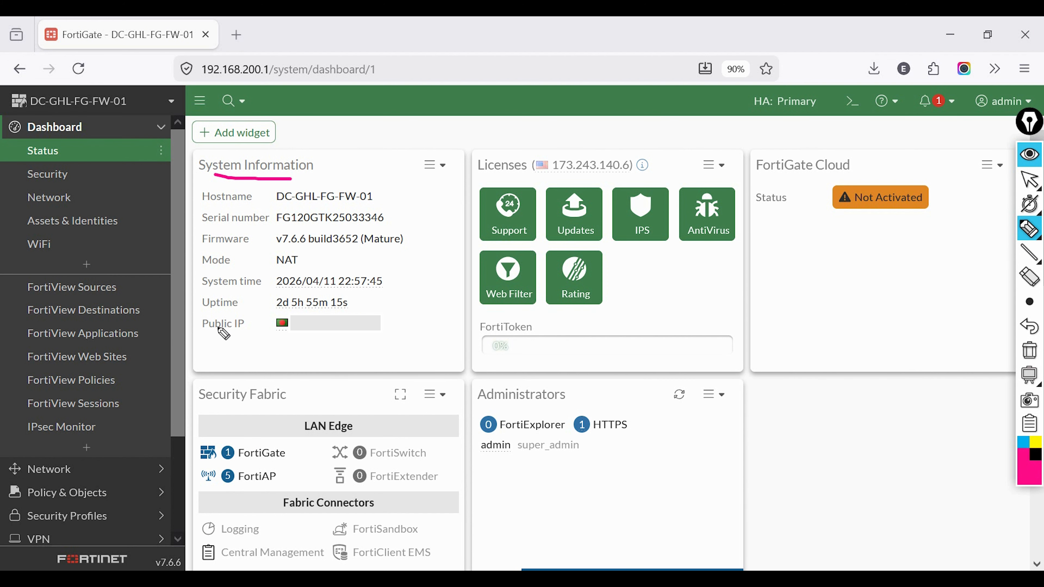
left_click_drag(268, 338, 385, 344)
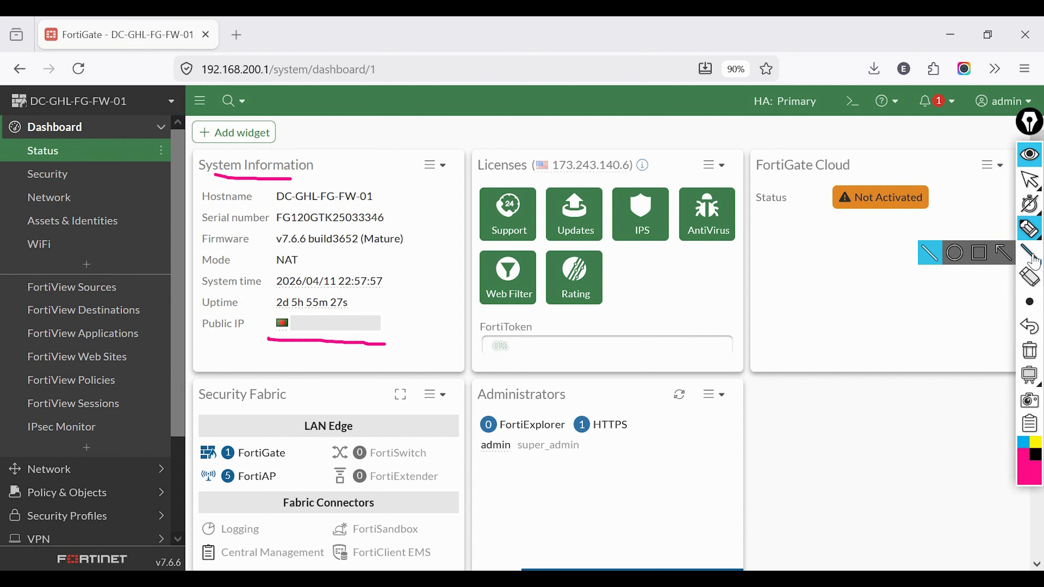
mouse_move(1032, 265)
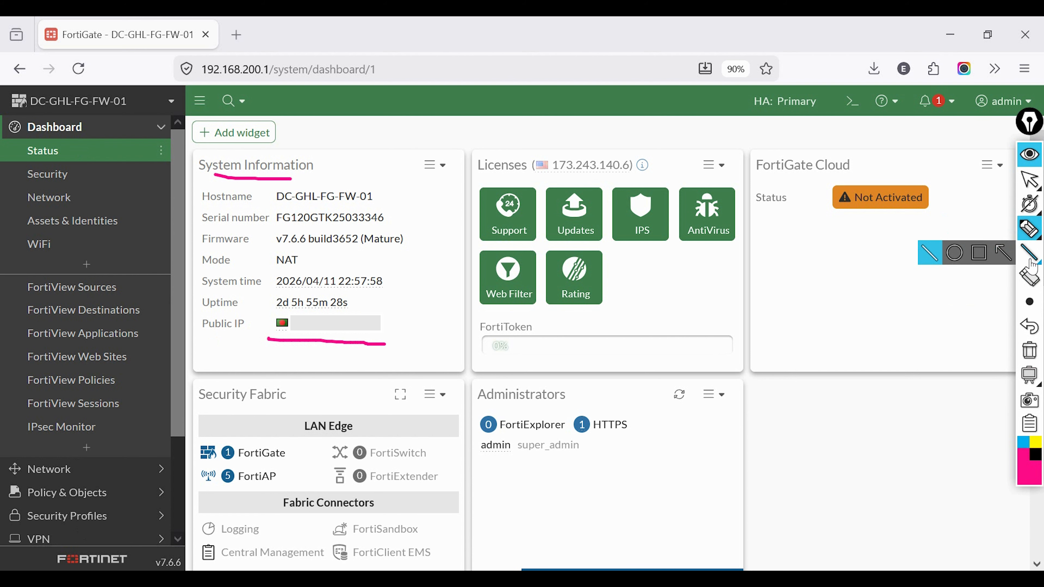
left_click(1029, 350)
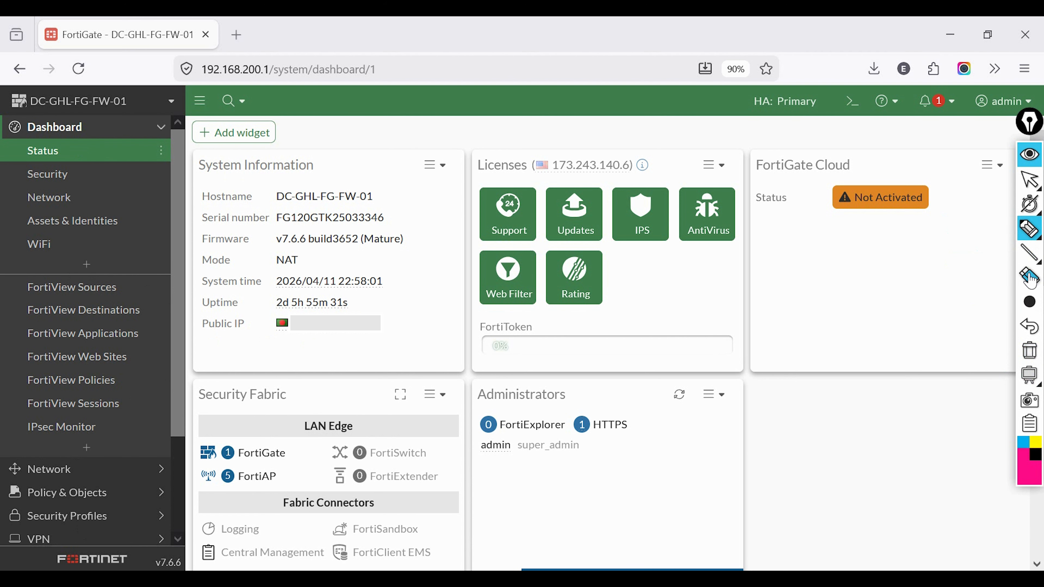
mouse_move(1025, 267)
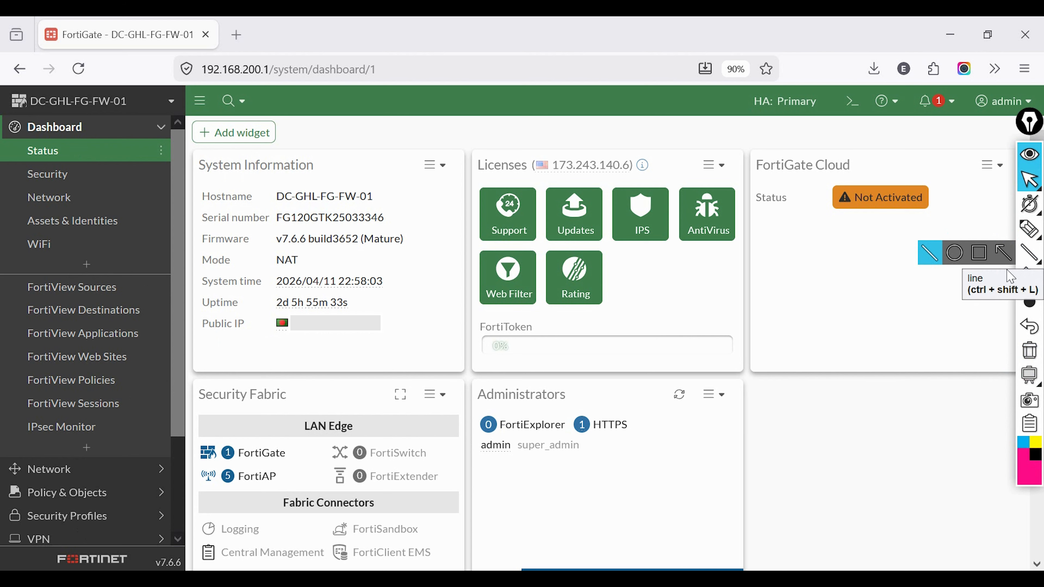
left_click(1029, 180)
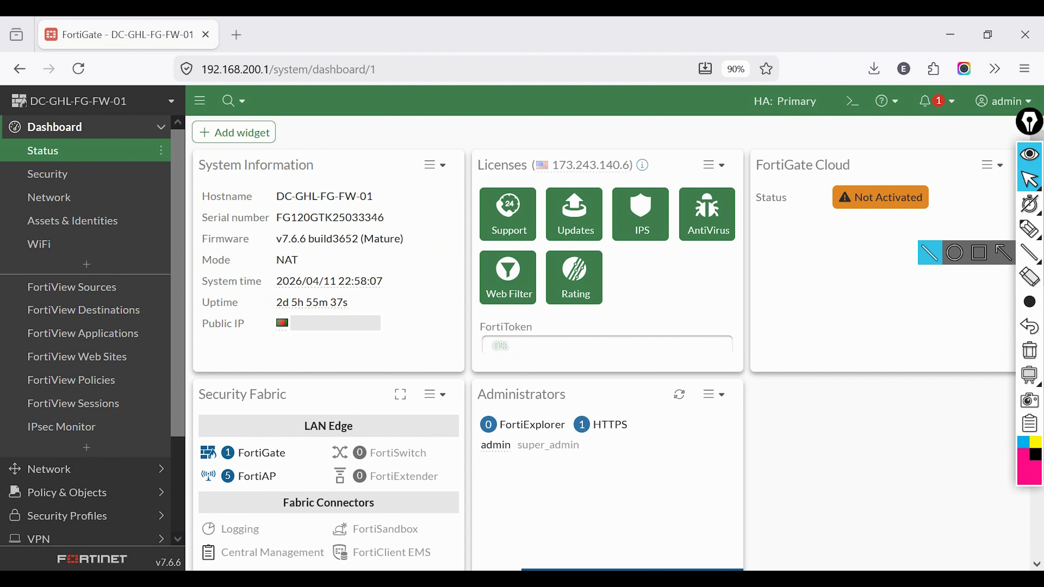
- Open the settings of the WAN-ADN (port1) physical interface from the firewall's network interfaces
left_click(62, 477)
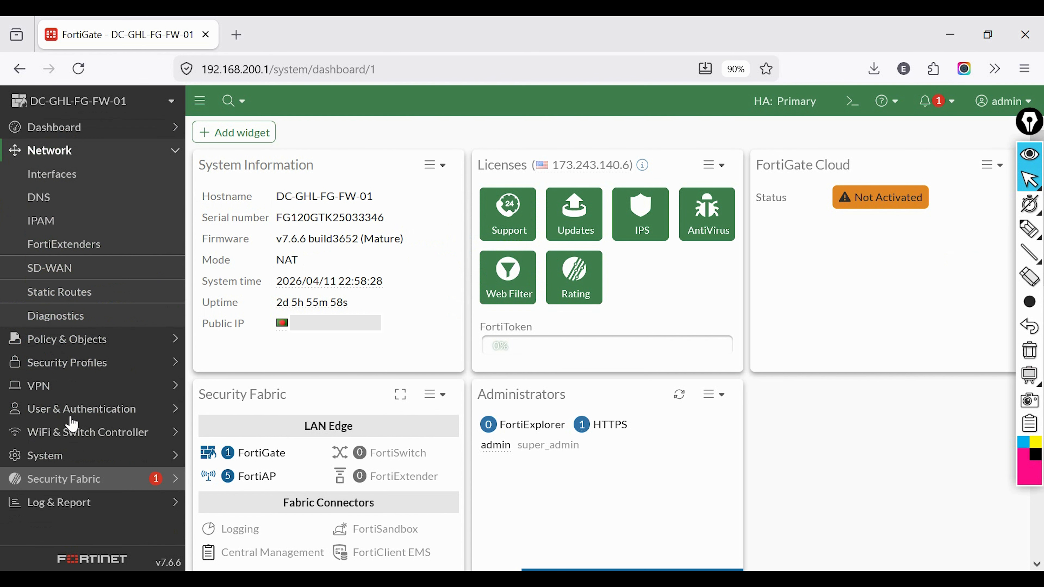
left_click(74, 185)
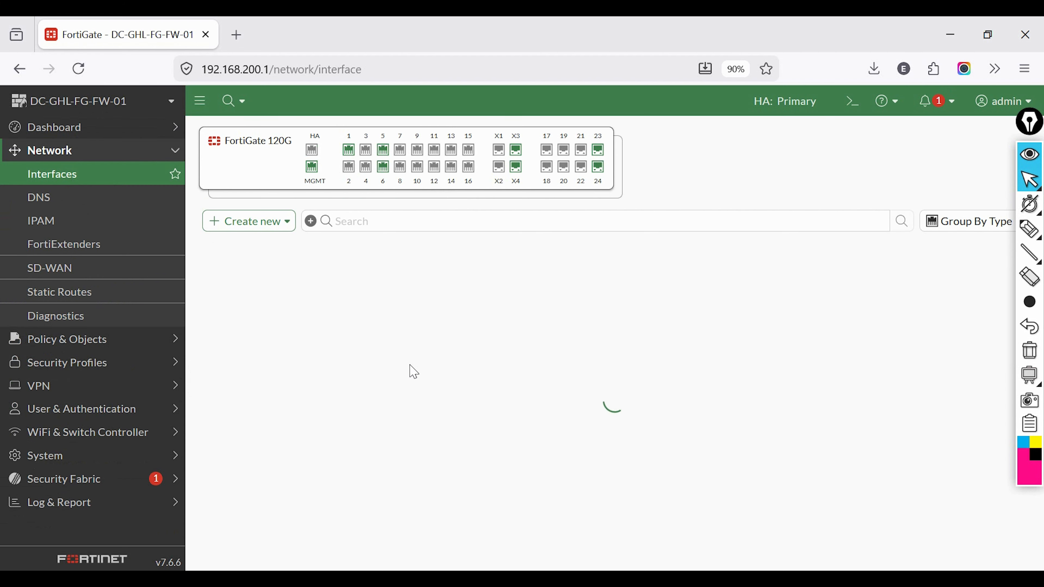
scroll(411, 370, "down", 5)
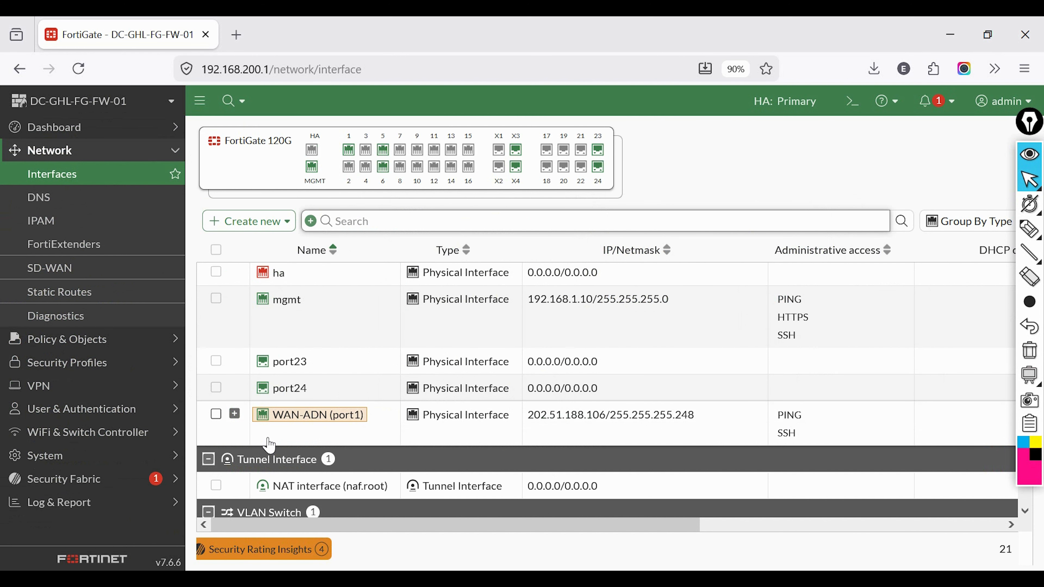
mouse_move(349, 426)
left_click(340, 423)
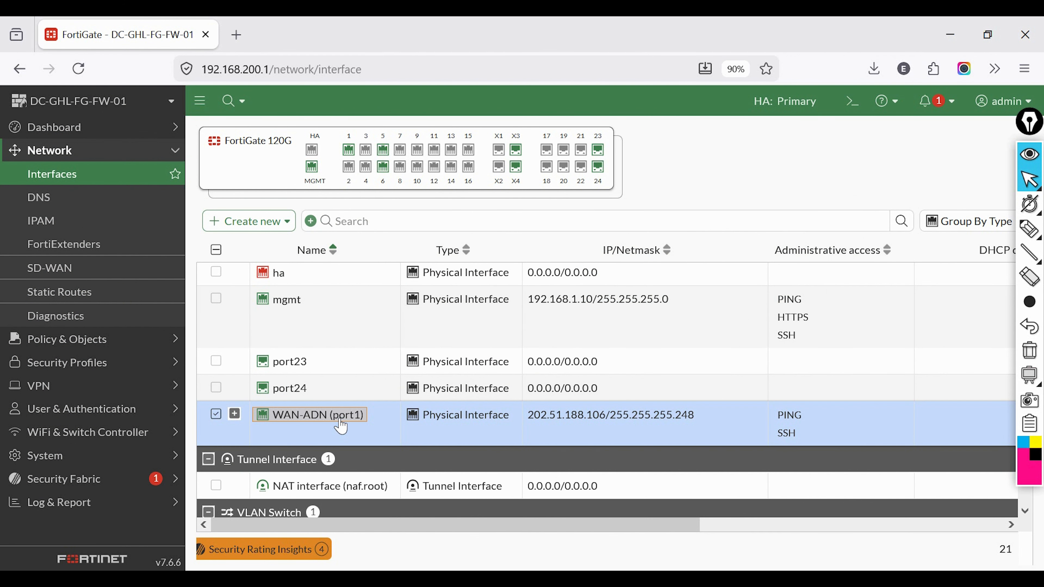
mouse_move(310, 427)
left_click(347, 468)
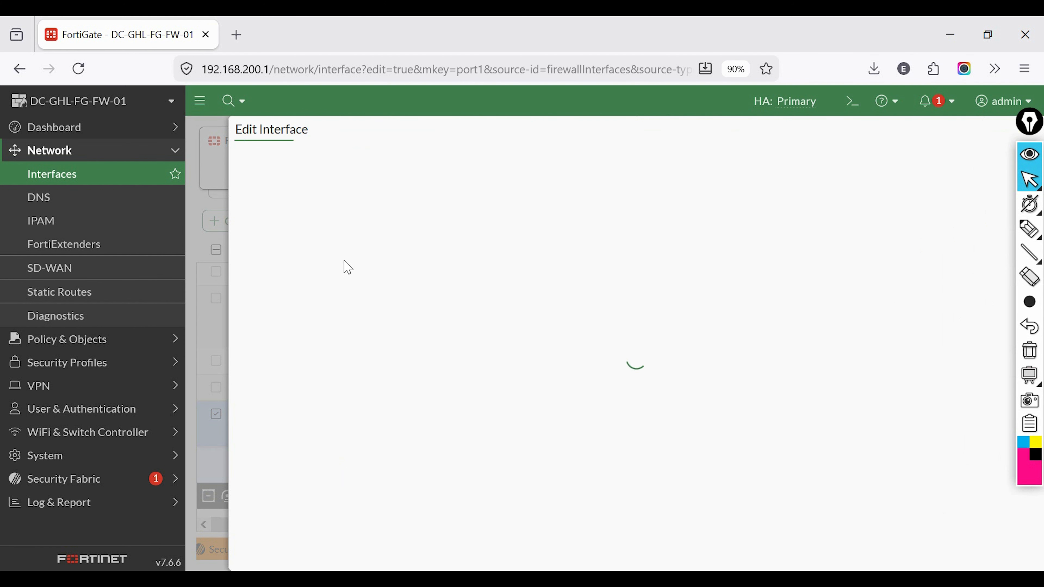
- Examine the alias, role, IP/netmask and administrative access settings of WAN-ADN (port1), and close them without saving
left_click_drag(461, 213, 361, 213)
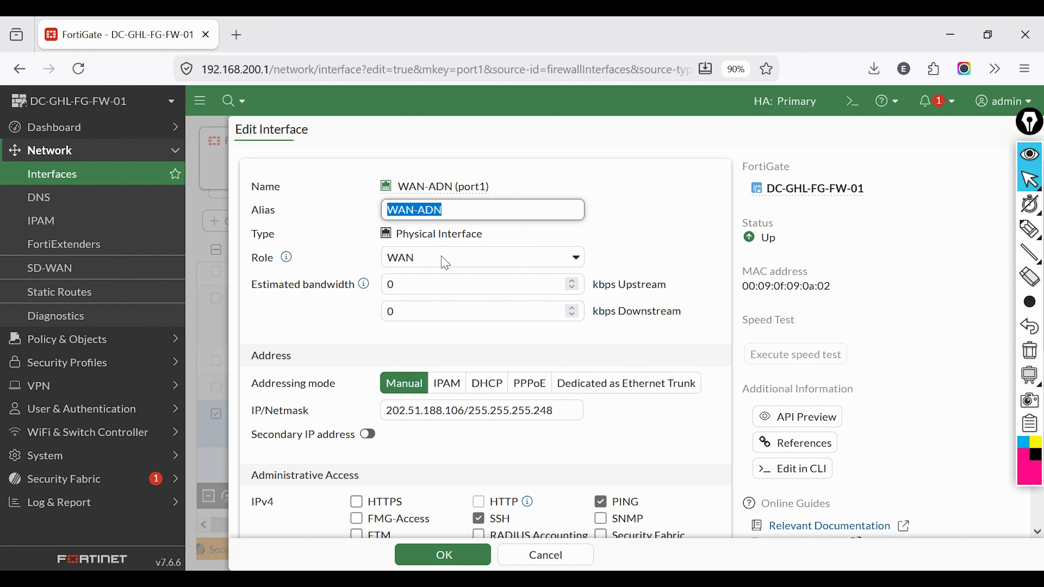
left_click(250, 259)
left_click_drag(253, 263, 288, 263)
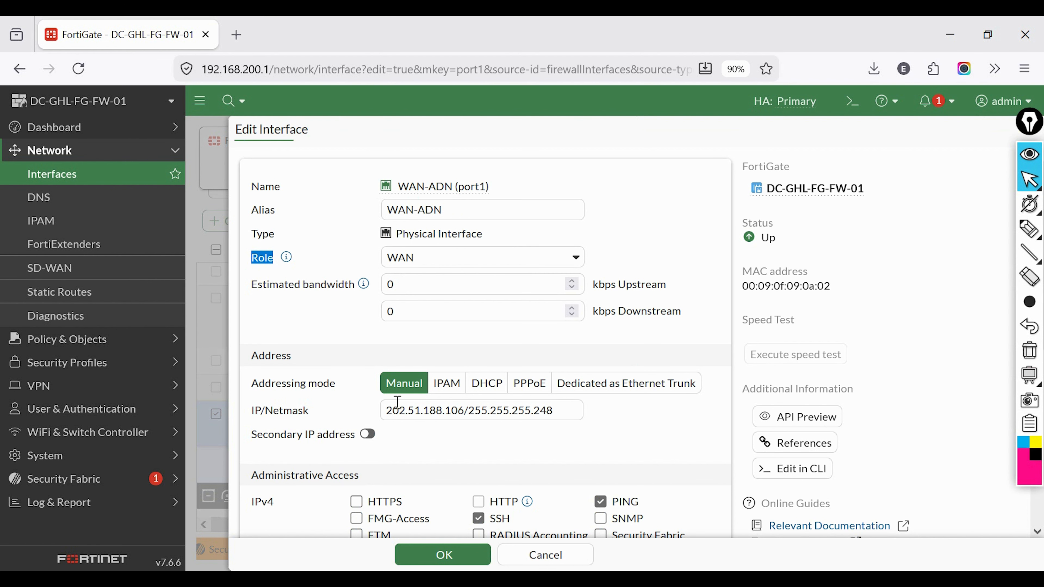
left_click_drag(387, 414, 567, 418)
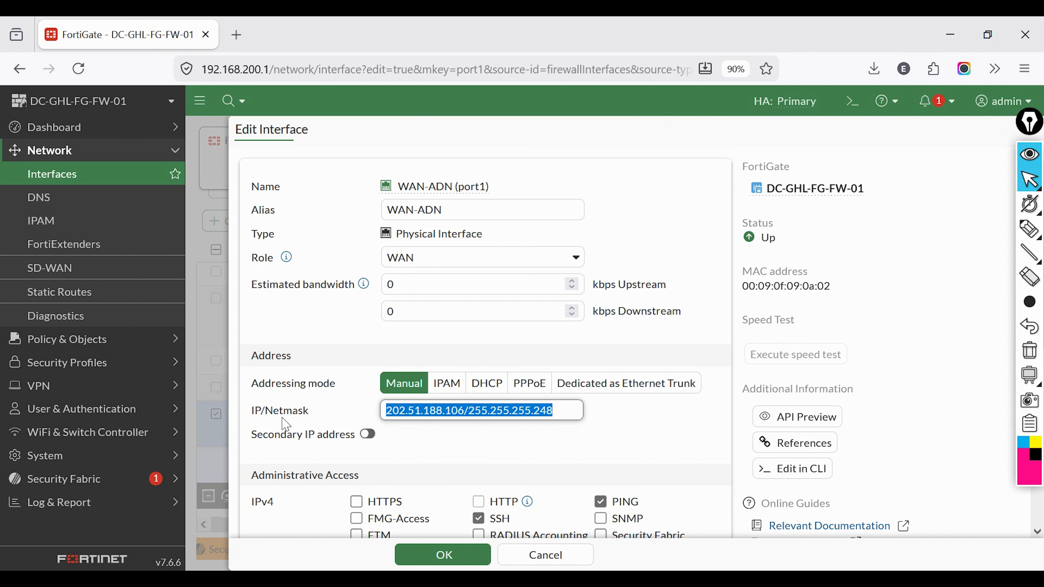
scroll(447, 448, "down", 6)
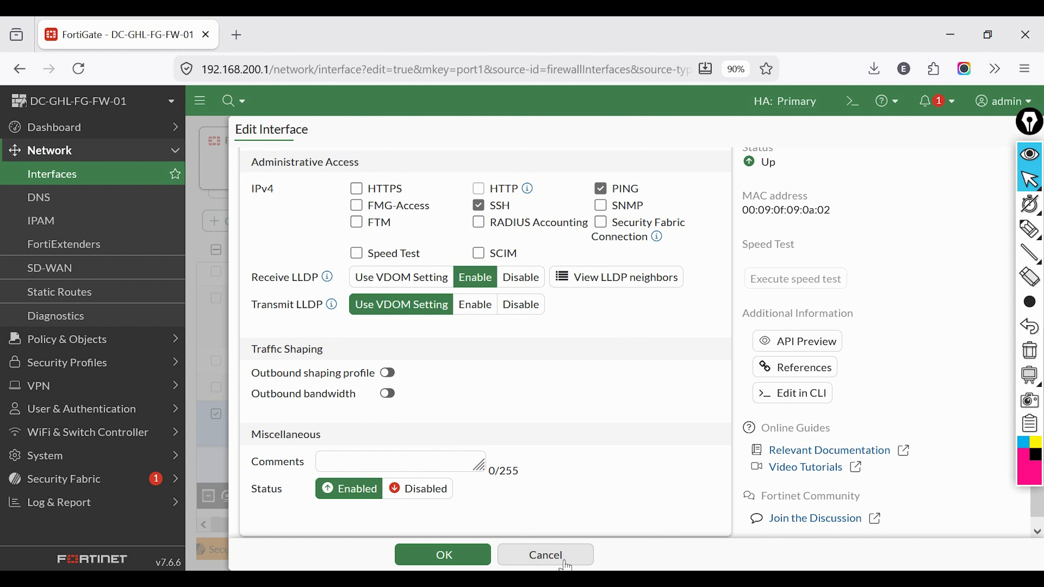
left_click(545, 555)
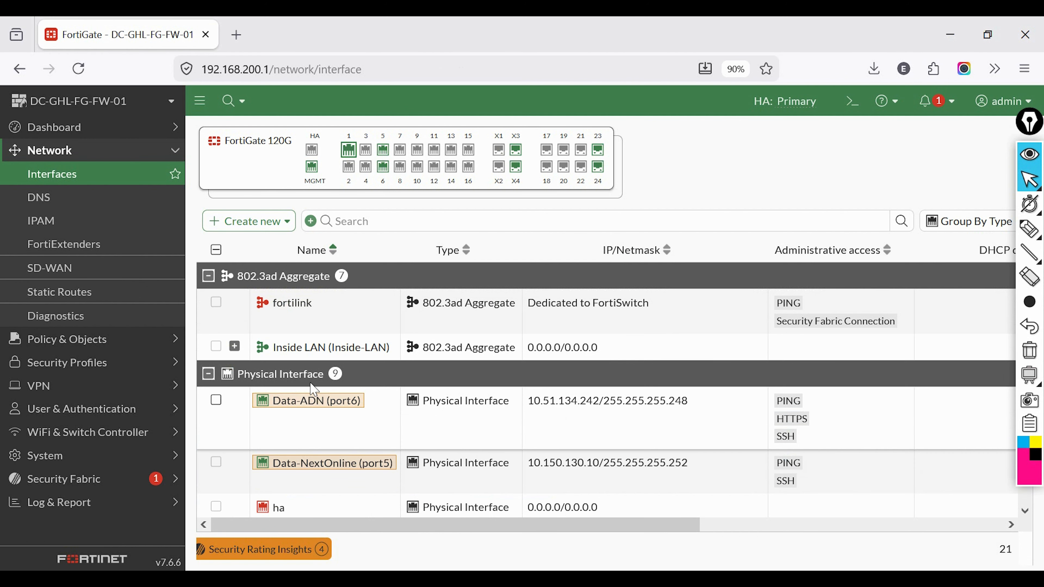
- Expand the Inside LAN aggregate interface and review the IP addresses and access options of its VLANs
left_click(235, 346)
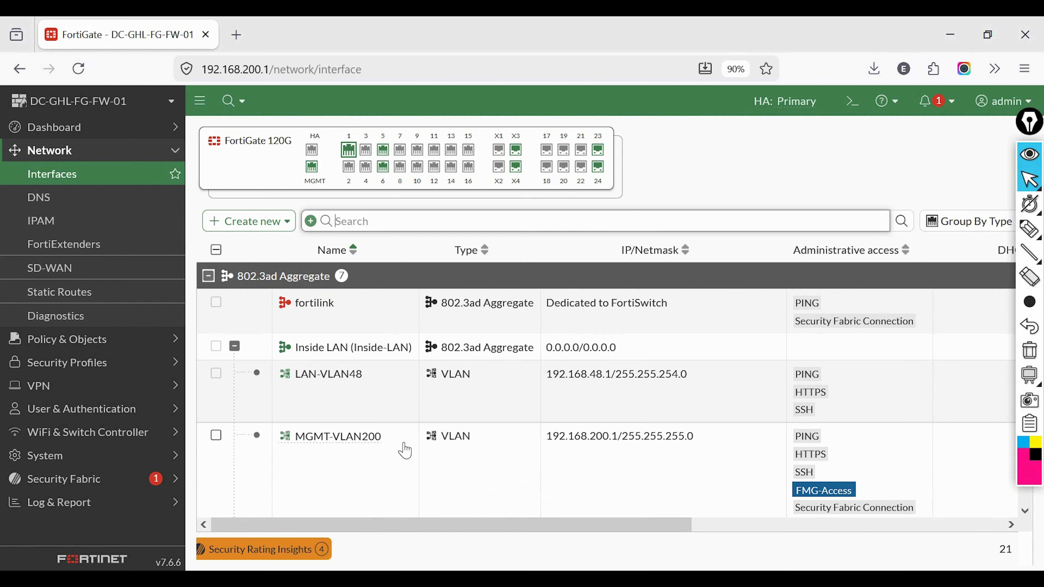
scroll(403, 452, "down", 2)
scroll(657, 501, "down", 2)
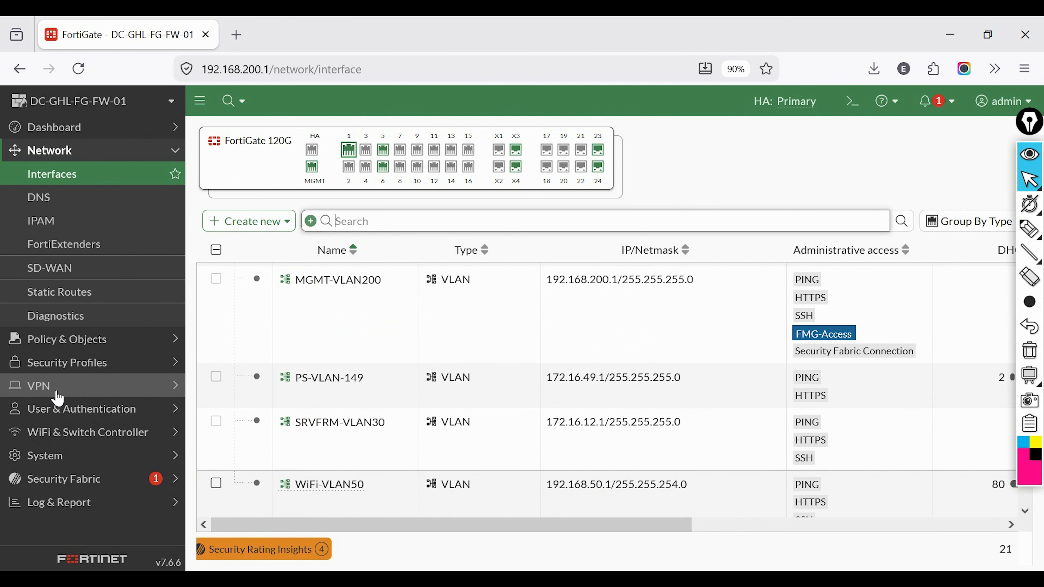
- Start a new custom IPsec VPN tunnel and name it DC-To-Store-01
left_click(45, 396)
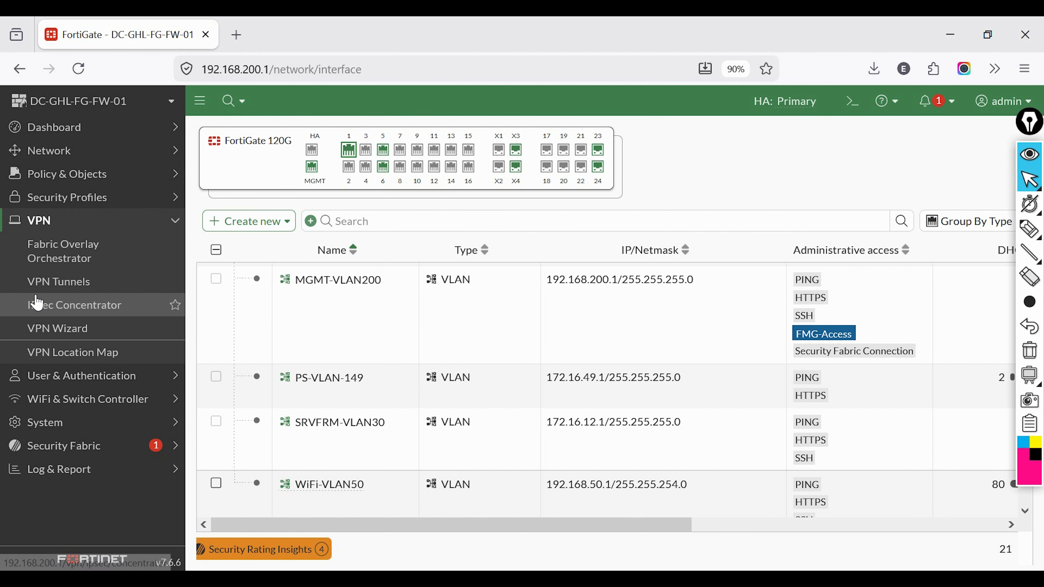
left_click(55, 292)
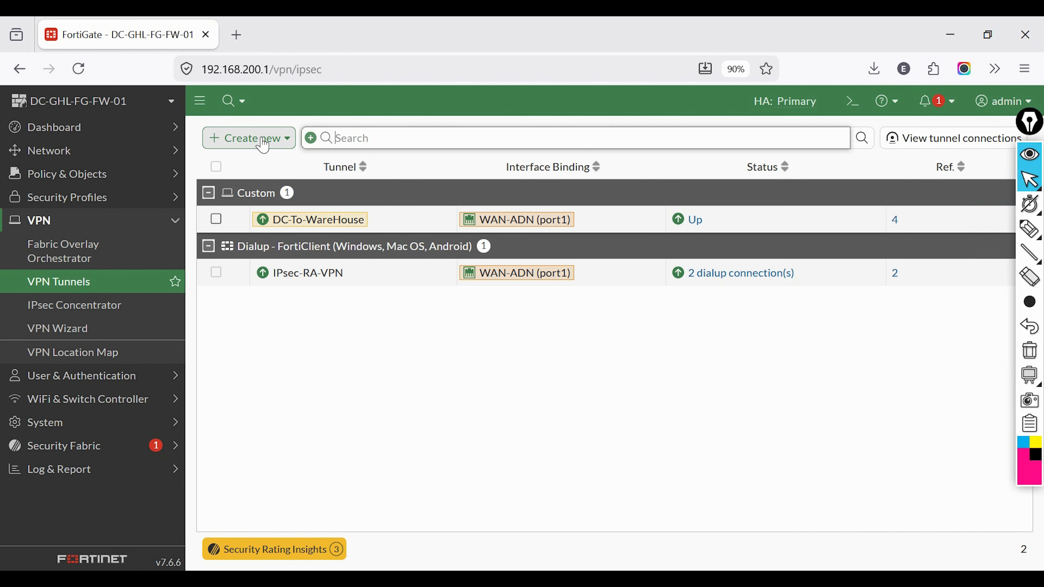
left_click(259, 141)
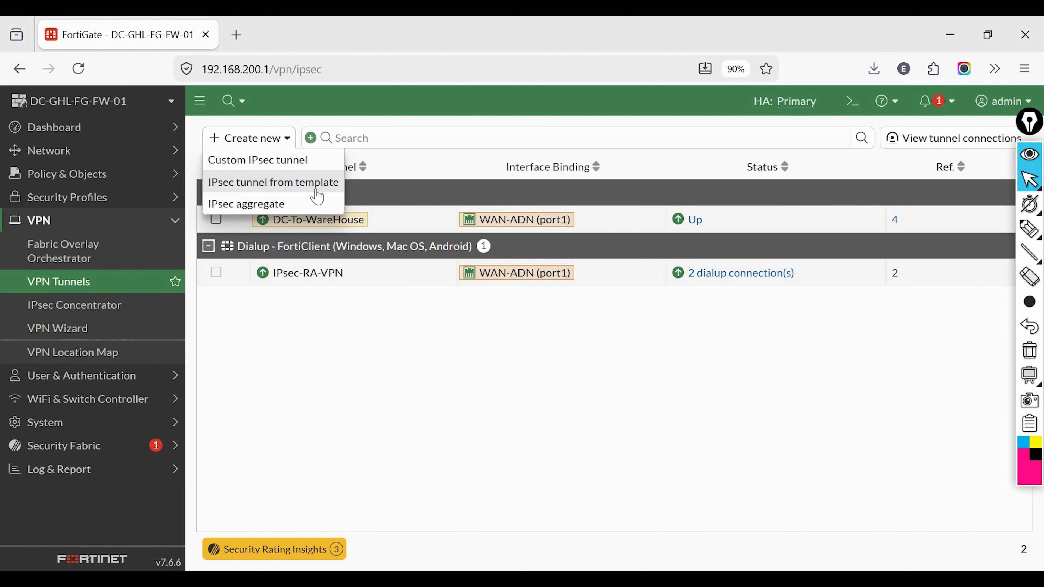
left_click(264, 167)
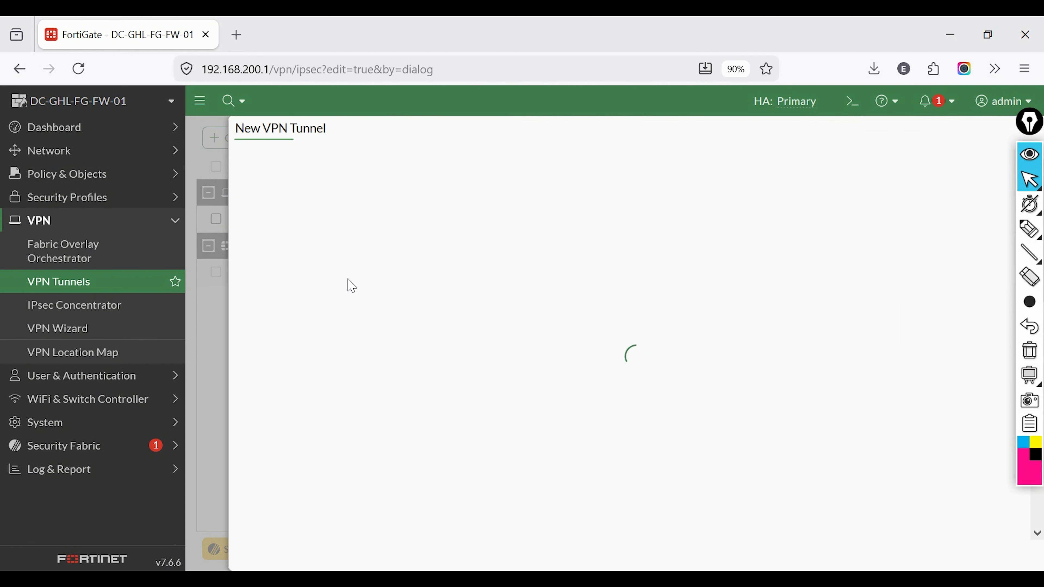
left_click(384, 180)
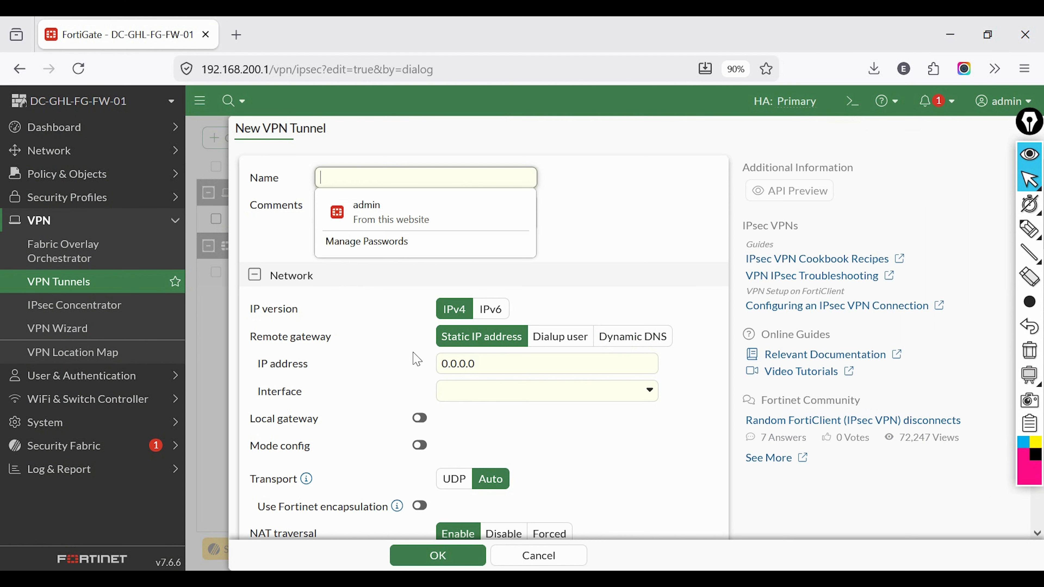
left_click(381, 180)
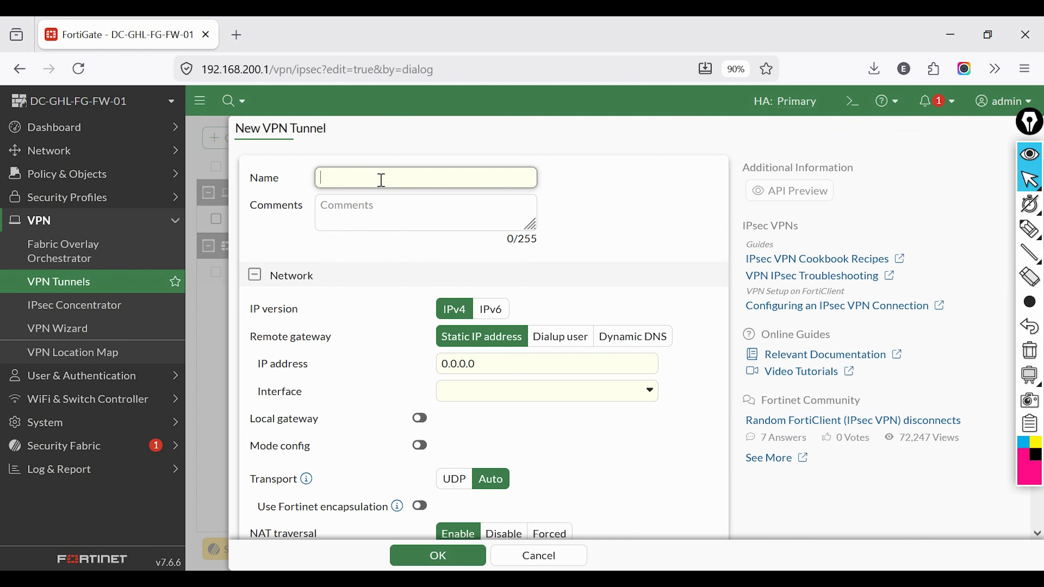
type("DC-To-Store-01")
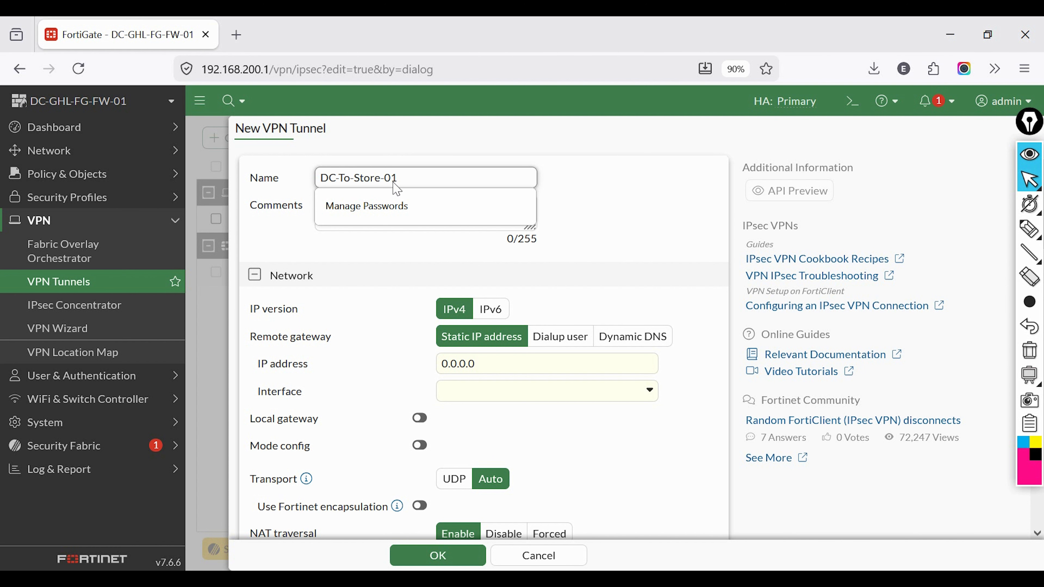
left_click(601, 205)
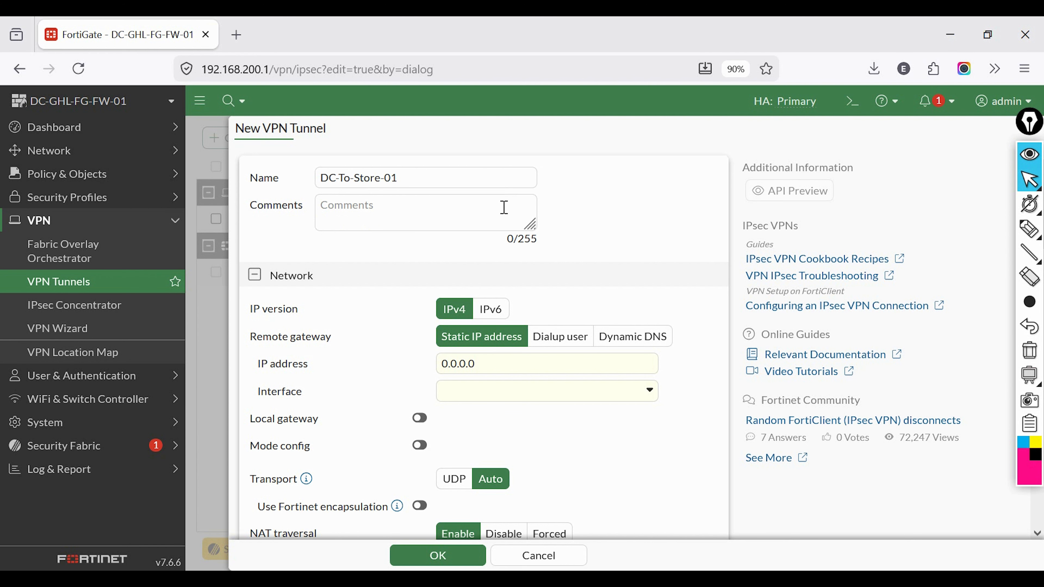
left_click_drag(419, 180, 260, 181)
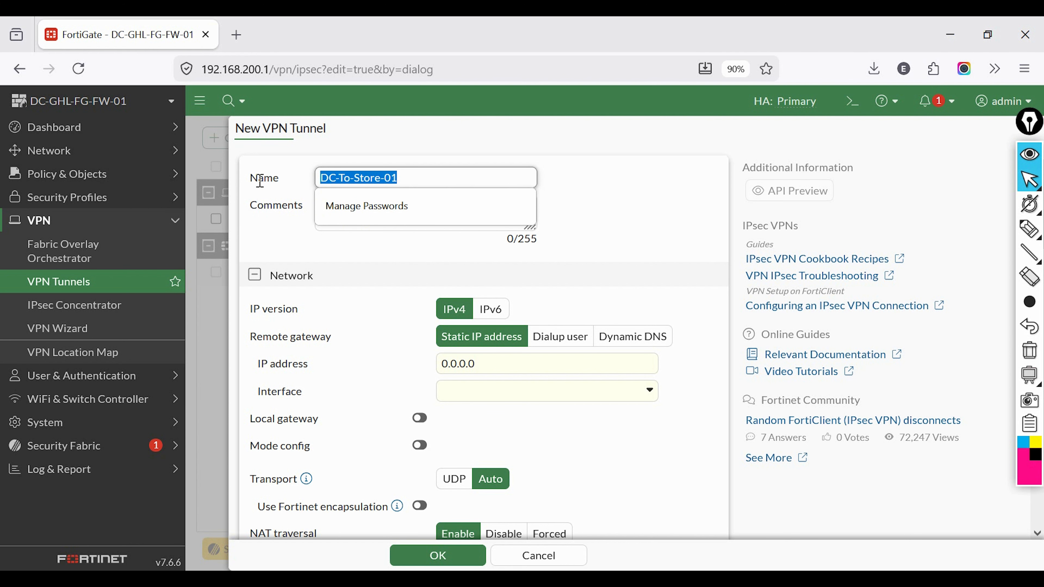
left_click(620, 246)
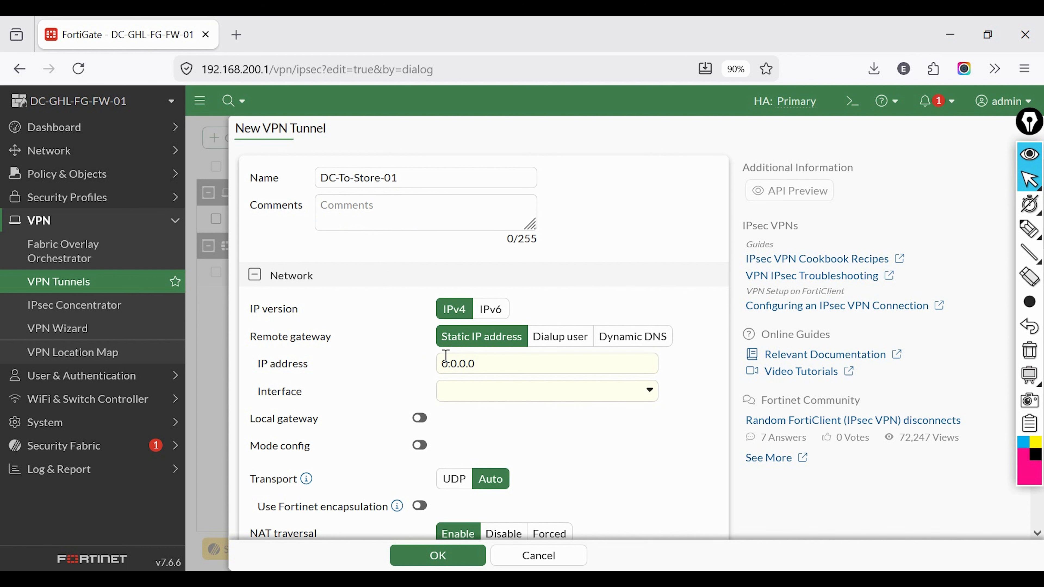
- Set the tunnel's remote gateway IP address to 163.47.147.88 and its interface to WAN-ADN (port1)
left_click_drag(253, 343, 335, 345)
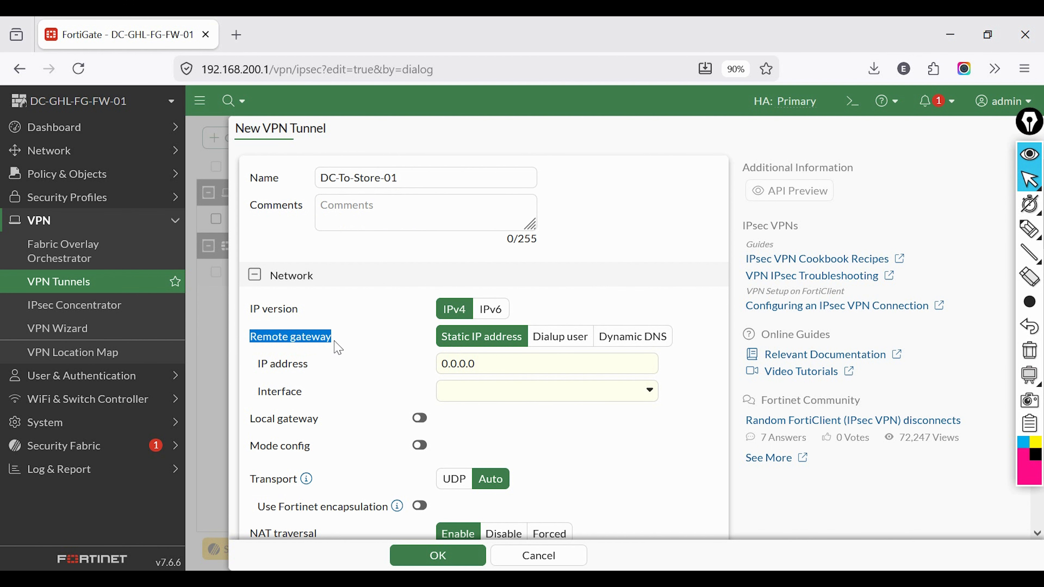
left_click(494, 364)
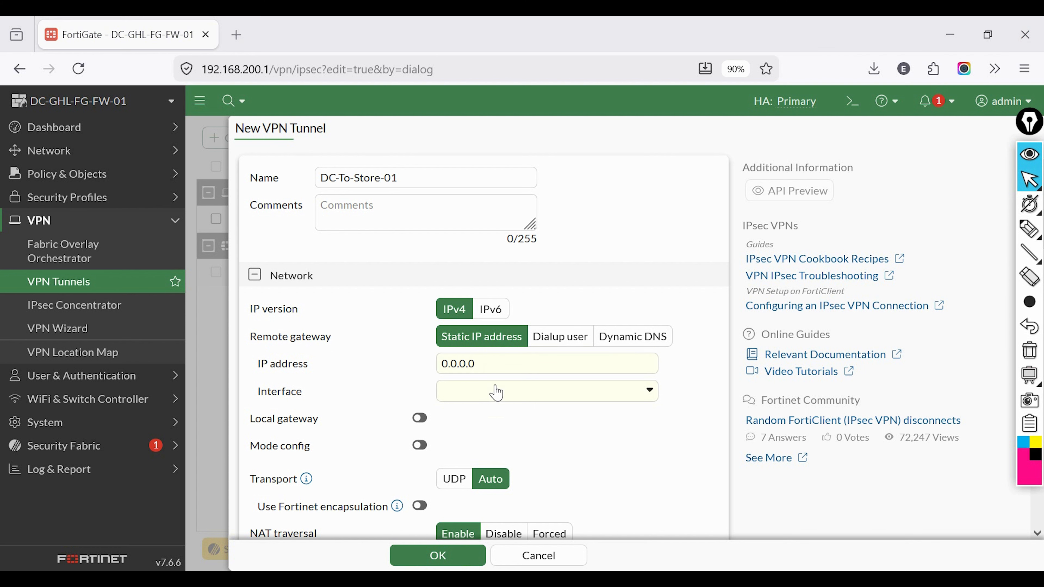
left_click_drag(496, 365, 388, 360)
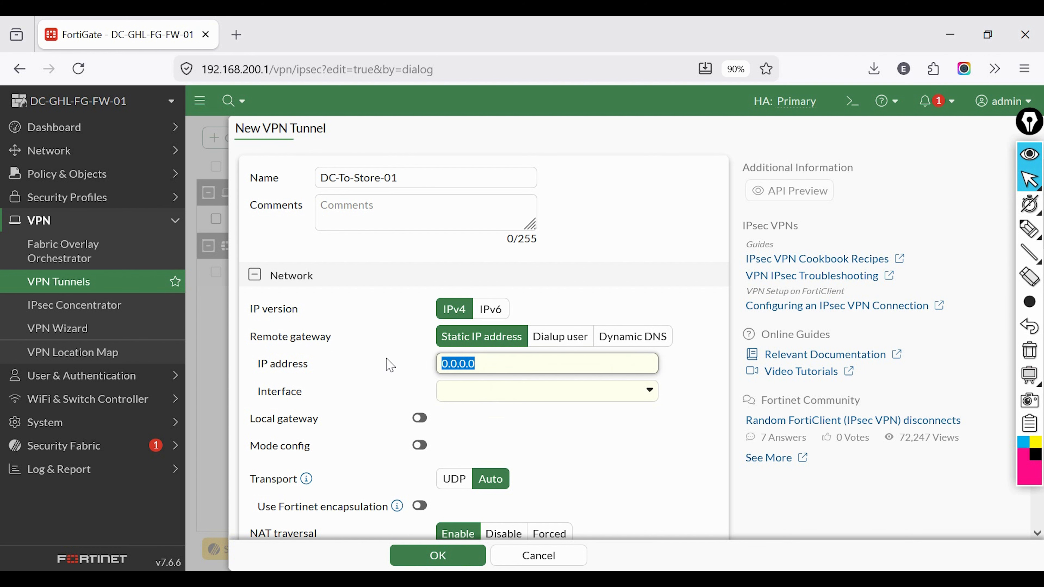
type("163.47.147.88")
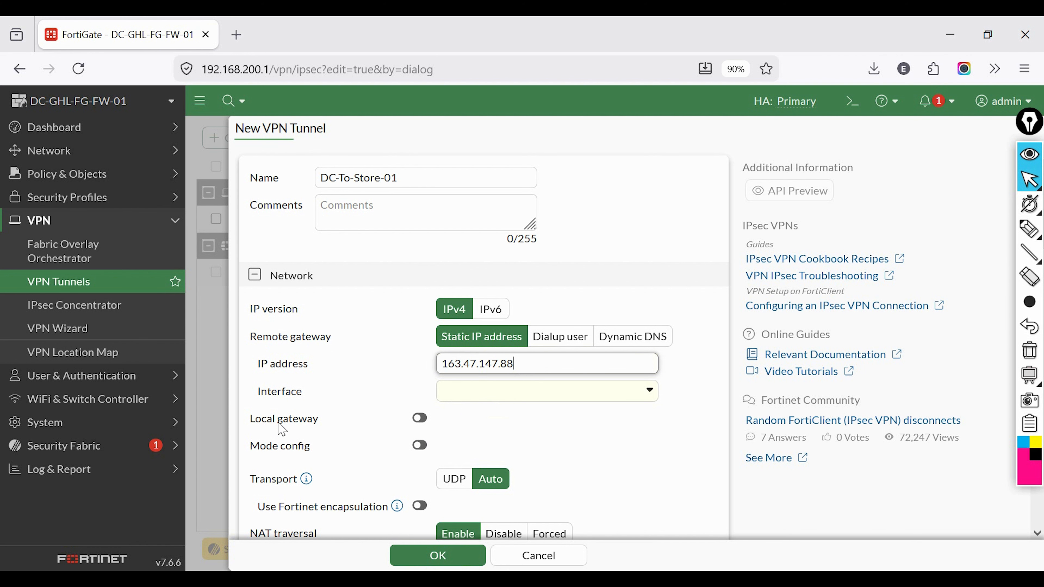
left_click(524, 396)
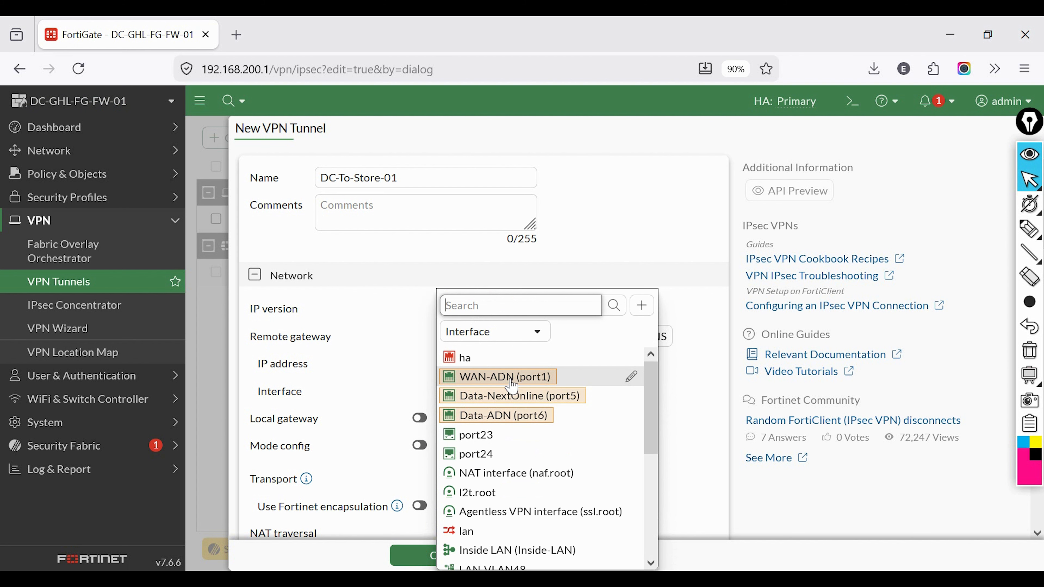
left_click(497, 383)
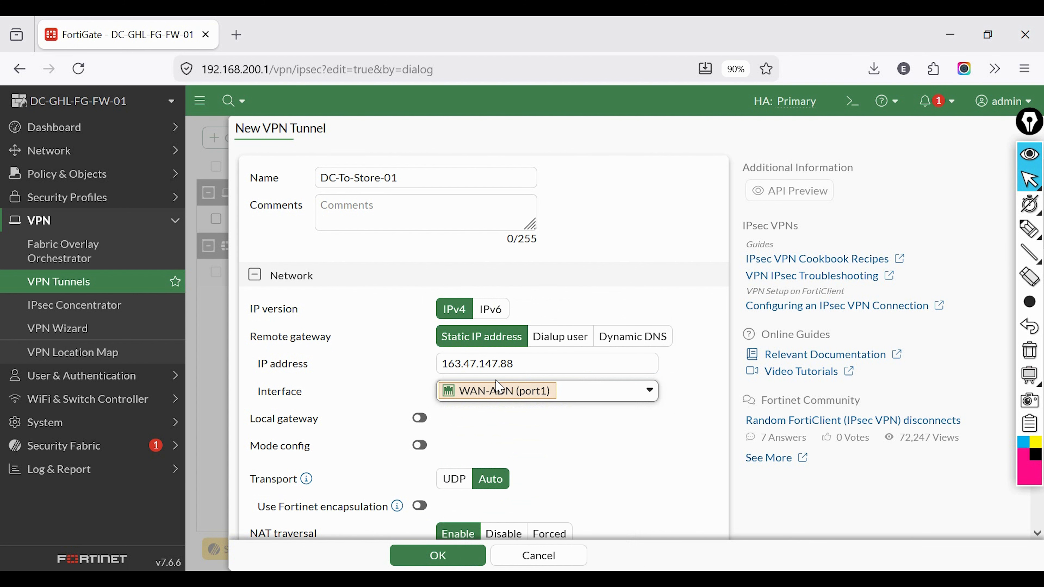
- Disable NAT traversal for the tunnel and review the dead peer detection retry count and interval
scroll(533, 438, "down", 2)
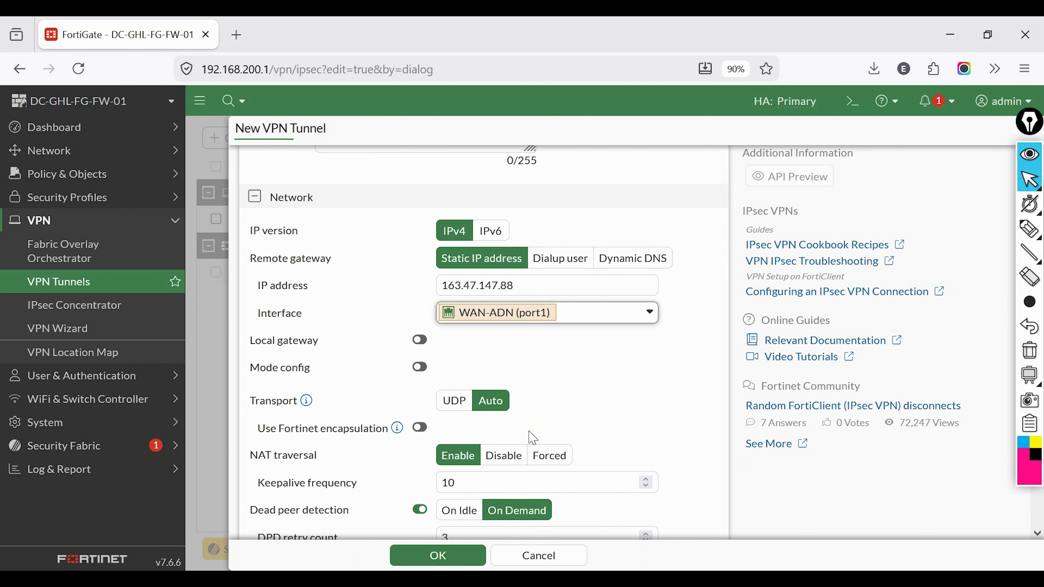
scroll(525, 434, "down", 2)
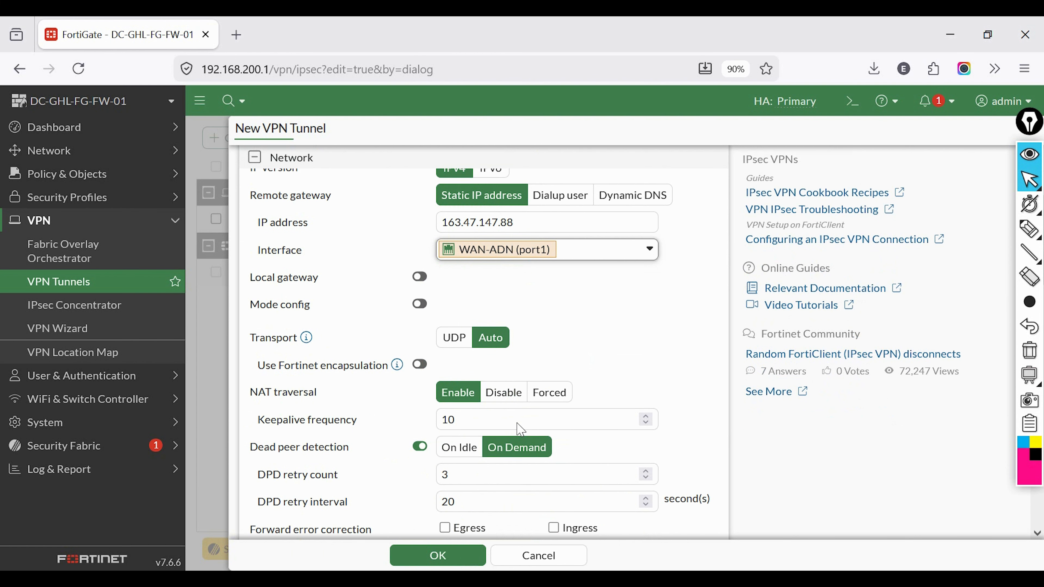
left_click(511, 382)
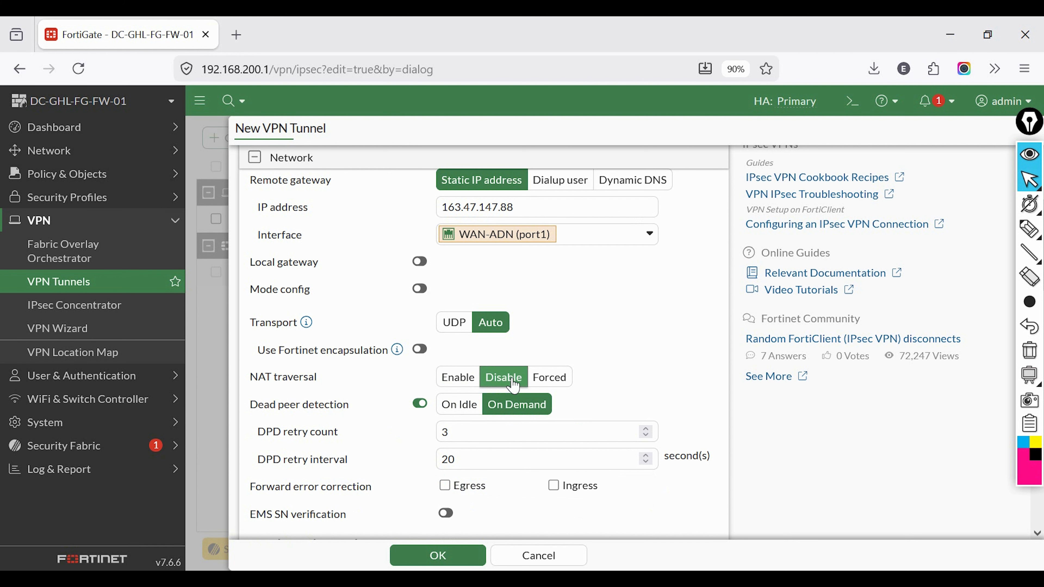
double_click(455, 432)
left_click(463, 461)
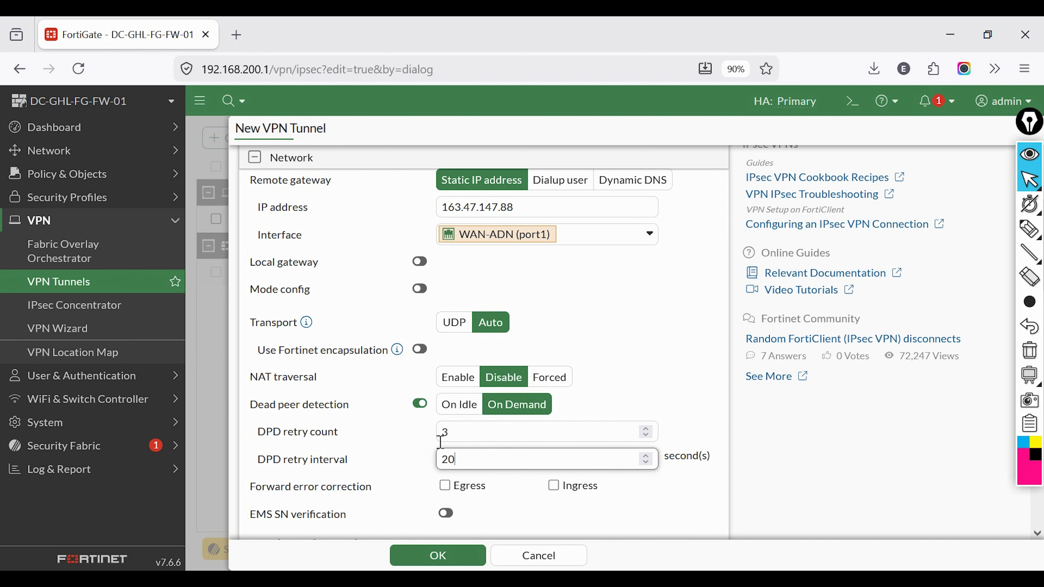
double_click(447, 433)
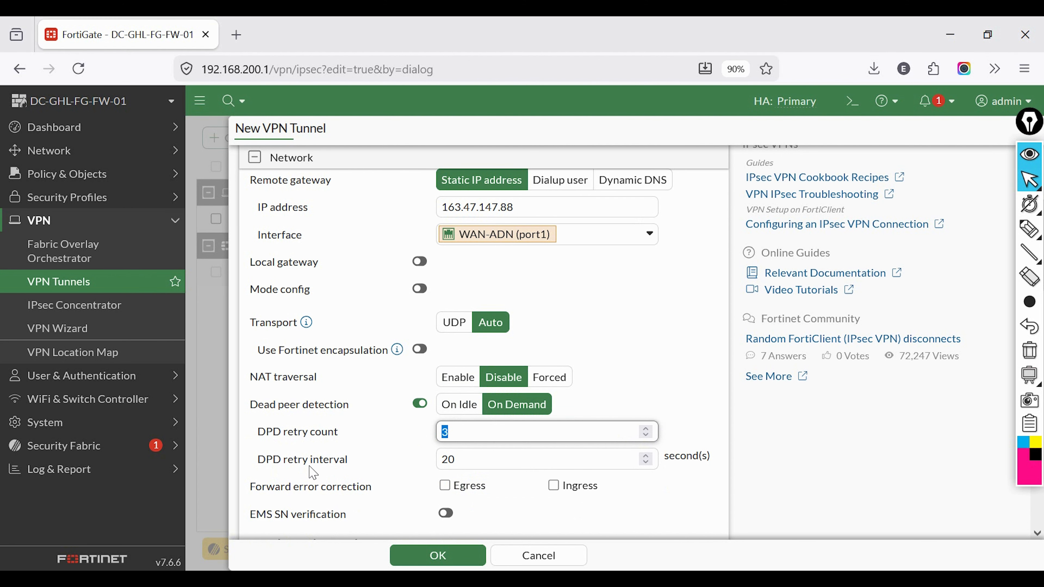
key("Tab")
- Enter the tunnel's pre-shared key in the authentication settings and use IKE Version 2
scroll(410, 452, "down", 4)
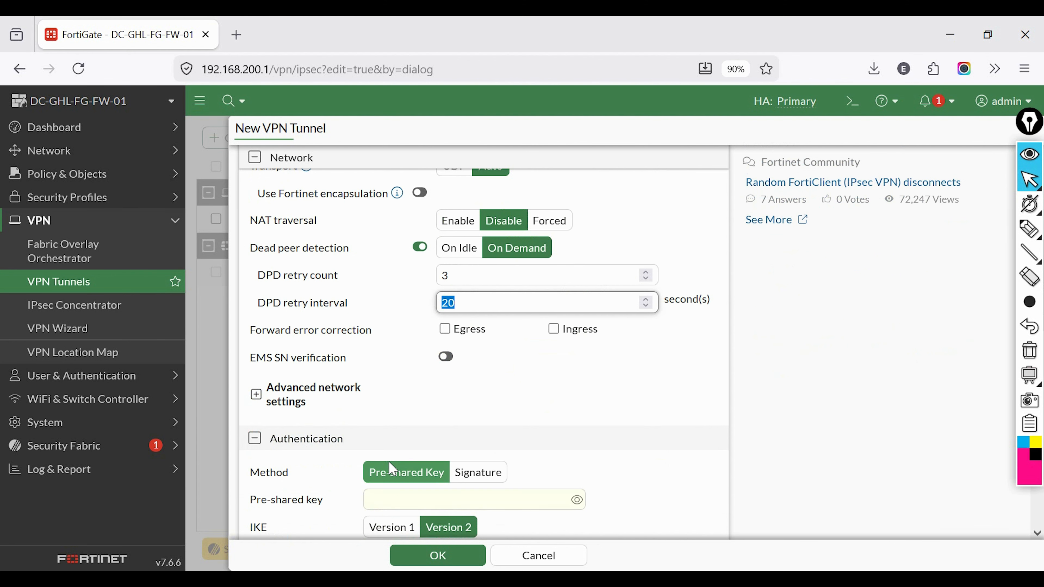
scroll(507, 420, "down", 3)
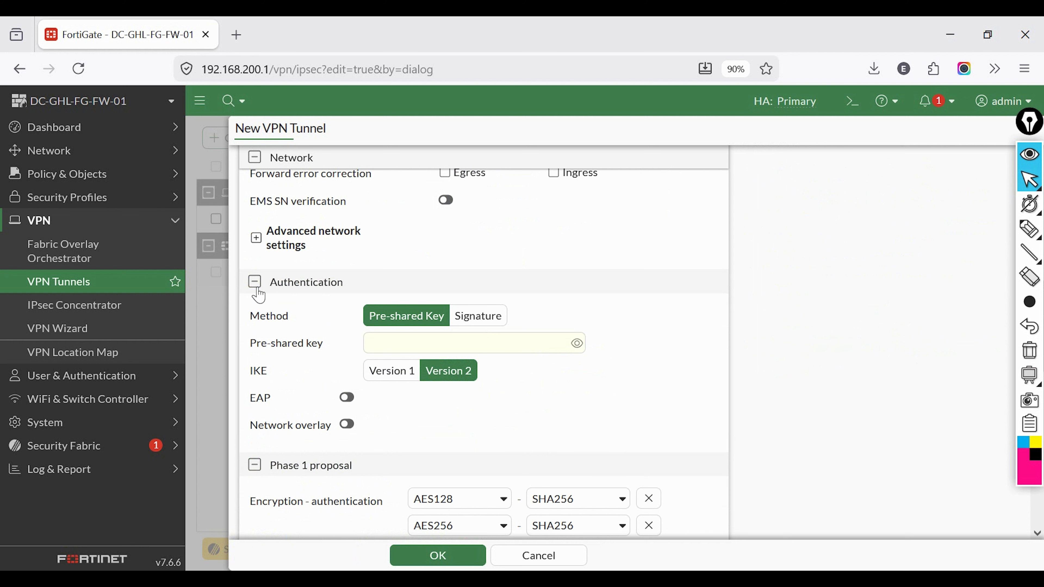
left_click_drag(272, 287, 316, 291)
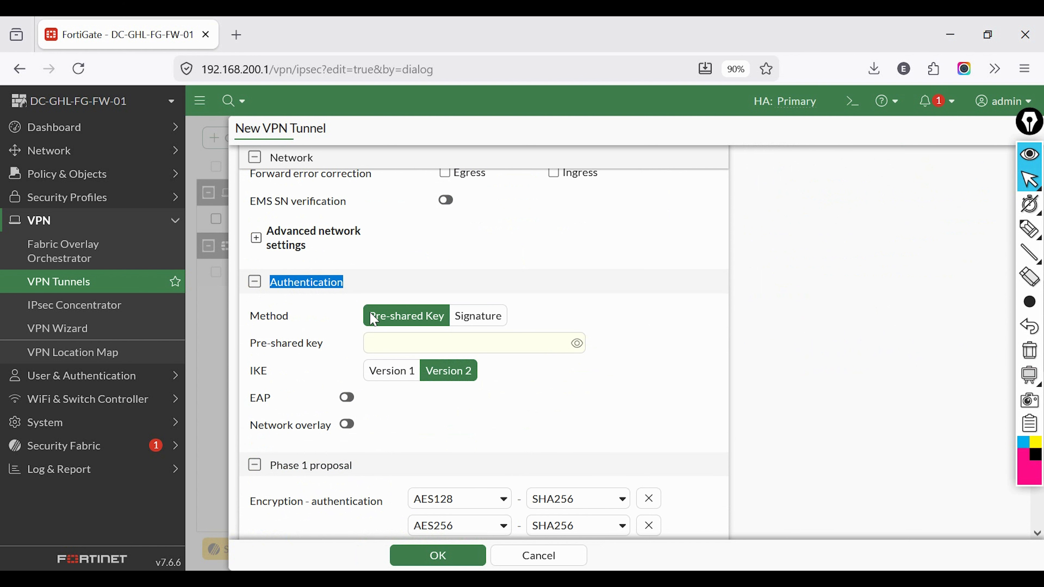
left_click(393, 344)
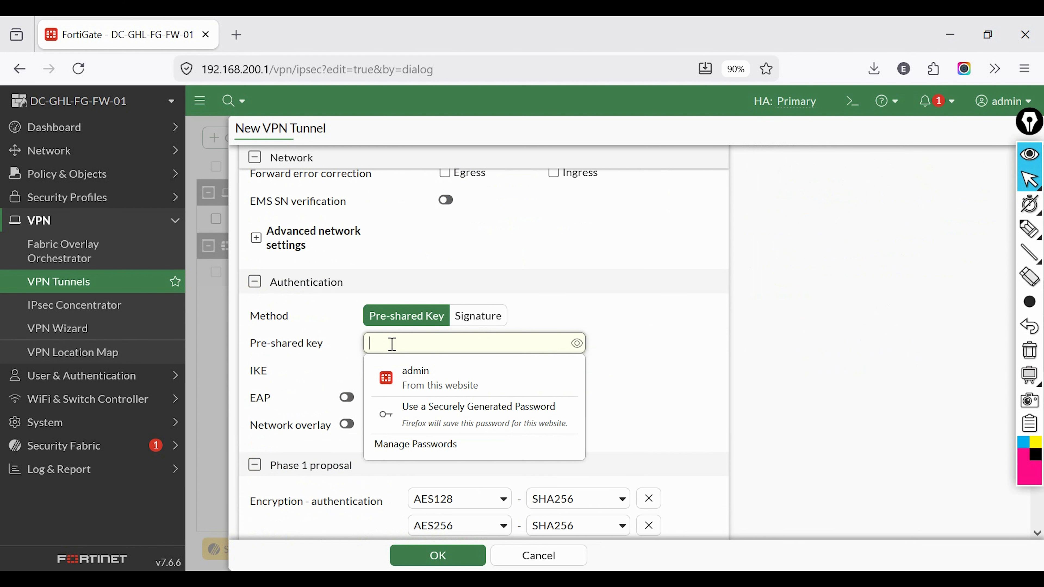
type("•••••••")
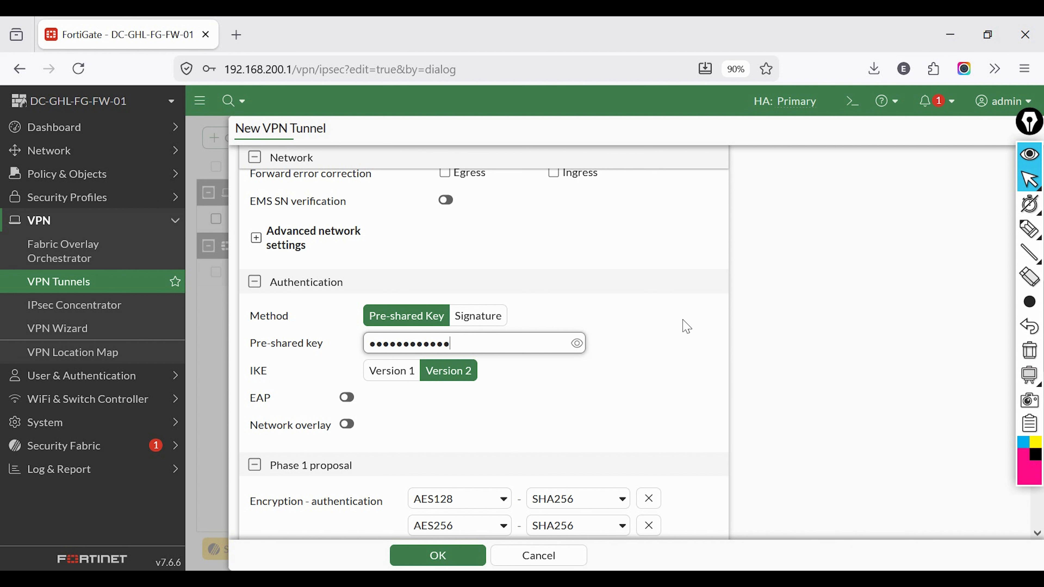
left_click_drag(508, 350, 339, 356)
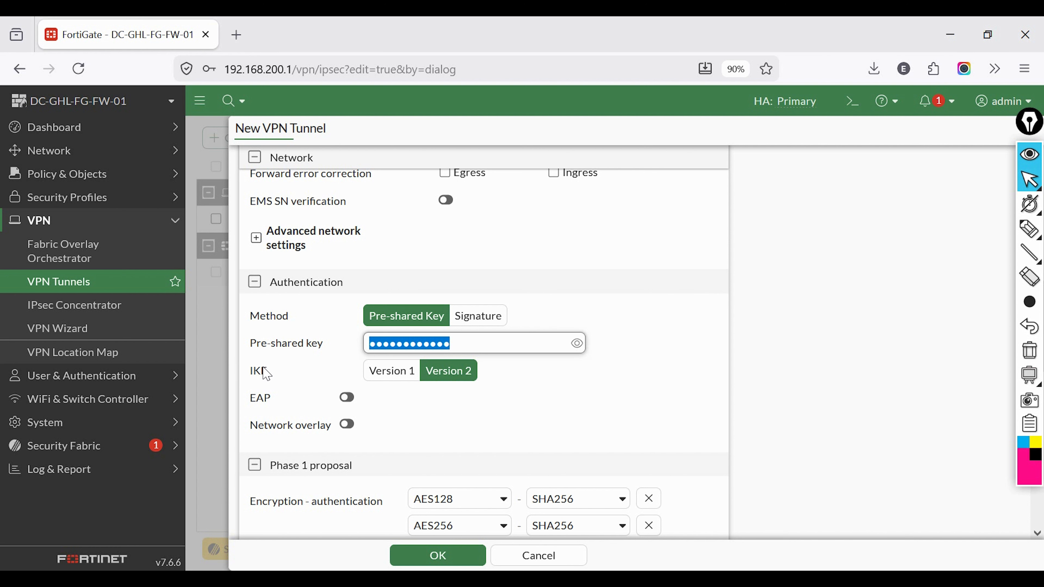
left_click(446, 378)
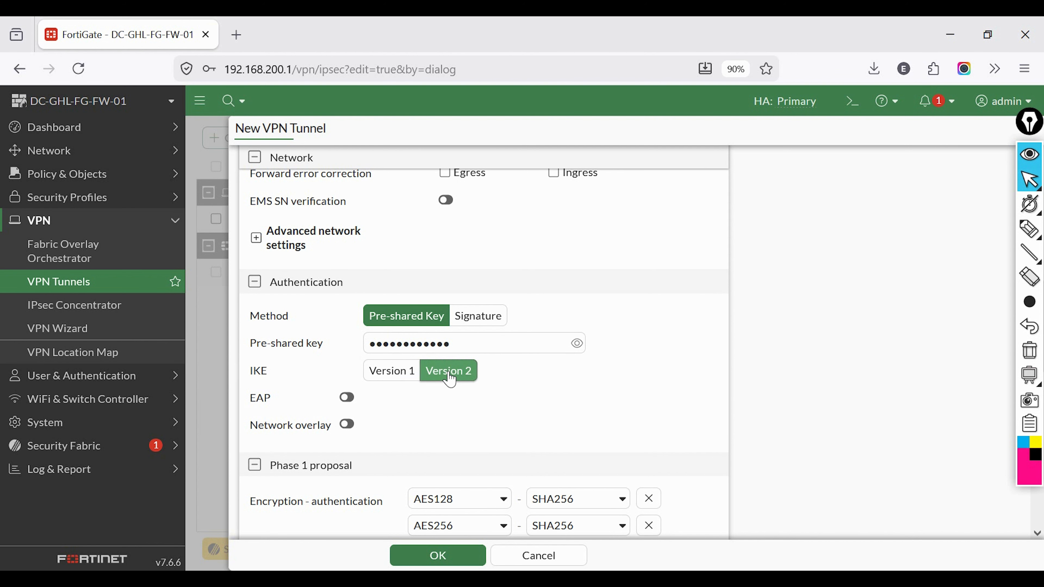
- Reduce the Phase 1 proposal to a single encryption-authentication pair, AES256 with SHA256
scroll(445, 377, "down", 5)
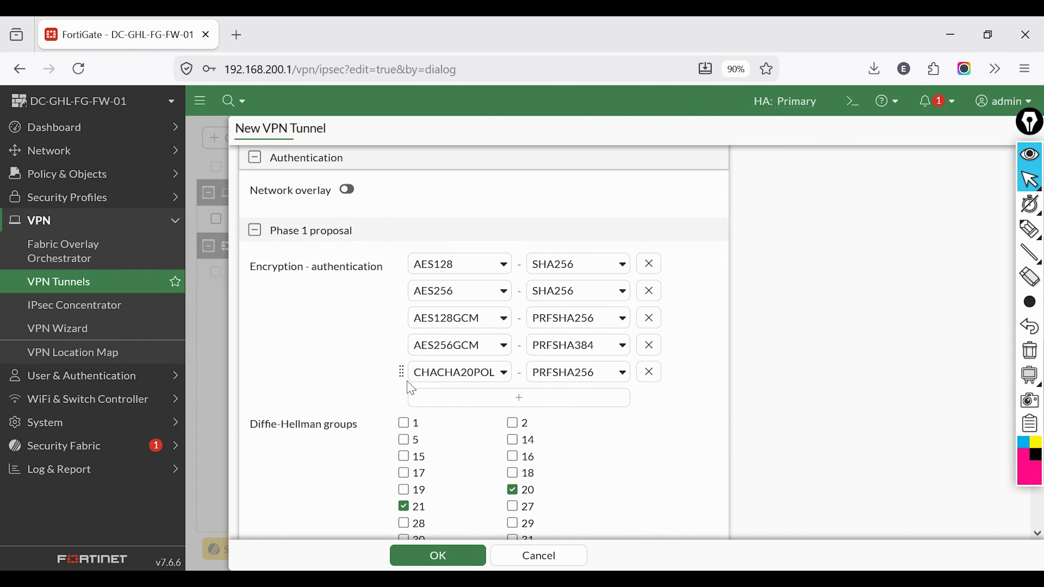
left_click_drag(270, 231, 354, 229)
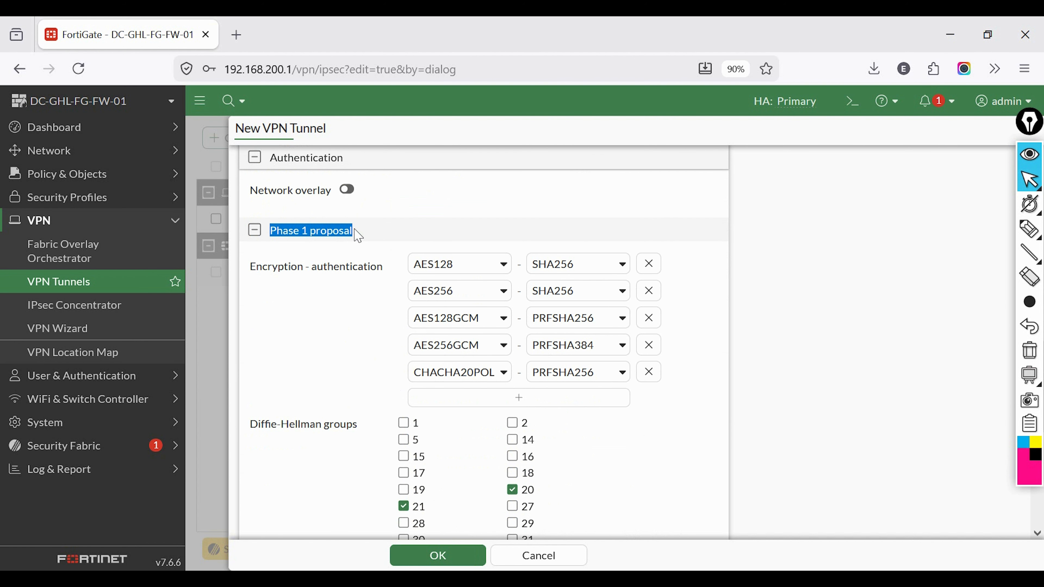
left_click_drag(249, 267, 396, 292)
left_click(364, 328)
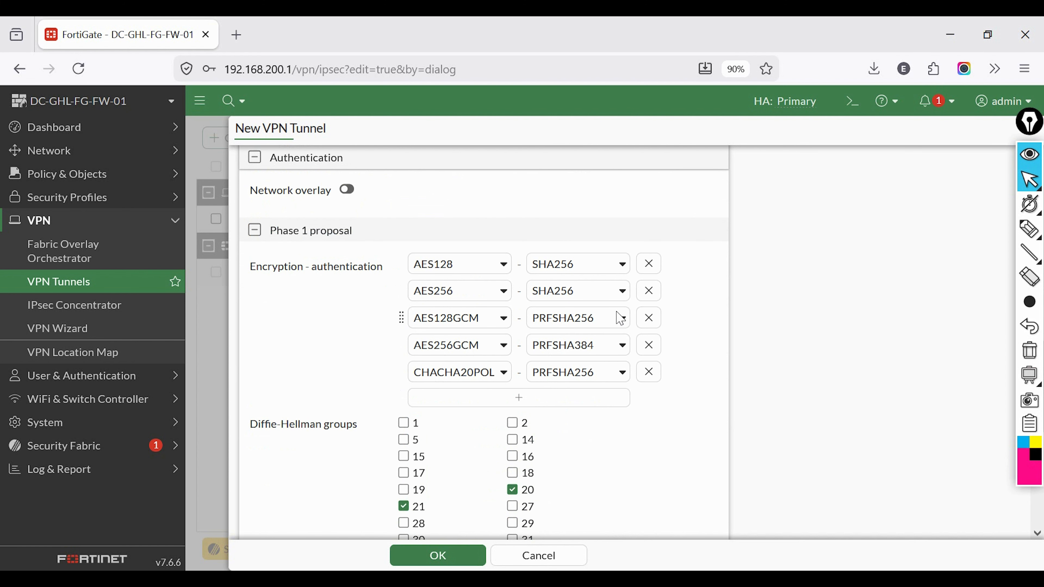
left_click(645, 291)
left_click(645, 291)
left_click(646, 291)
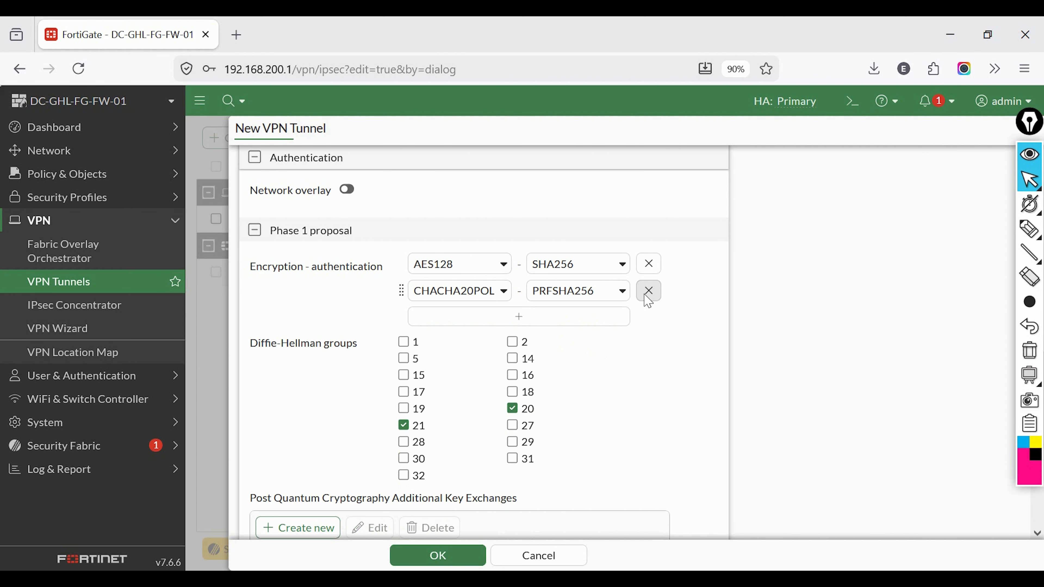
left_click(646, 291)
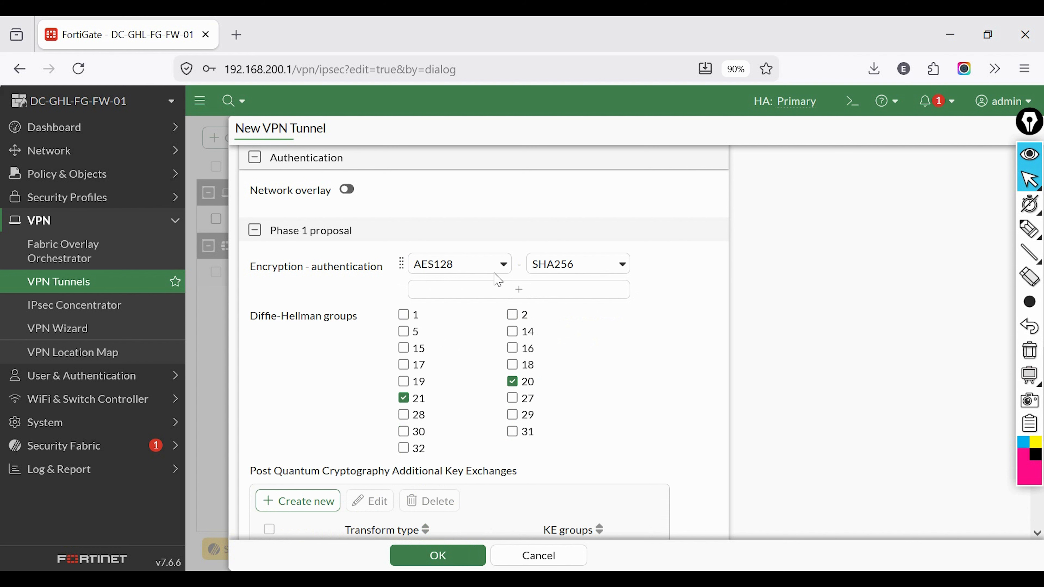
left_click(463, 273)
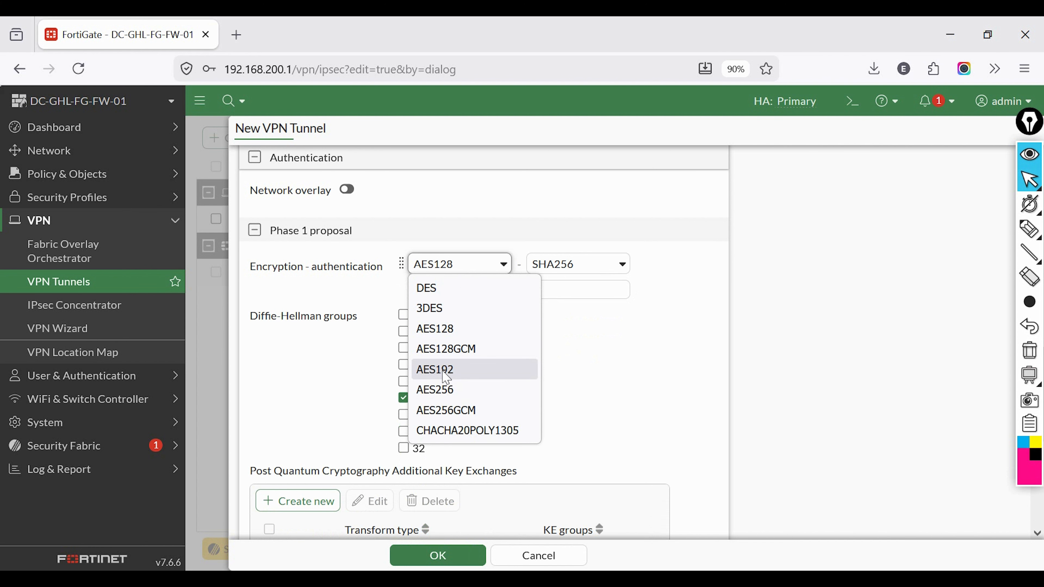
left_click(440, 389)
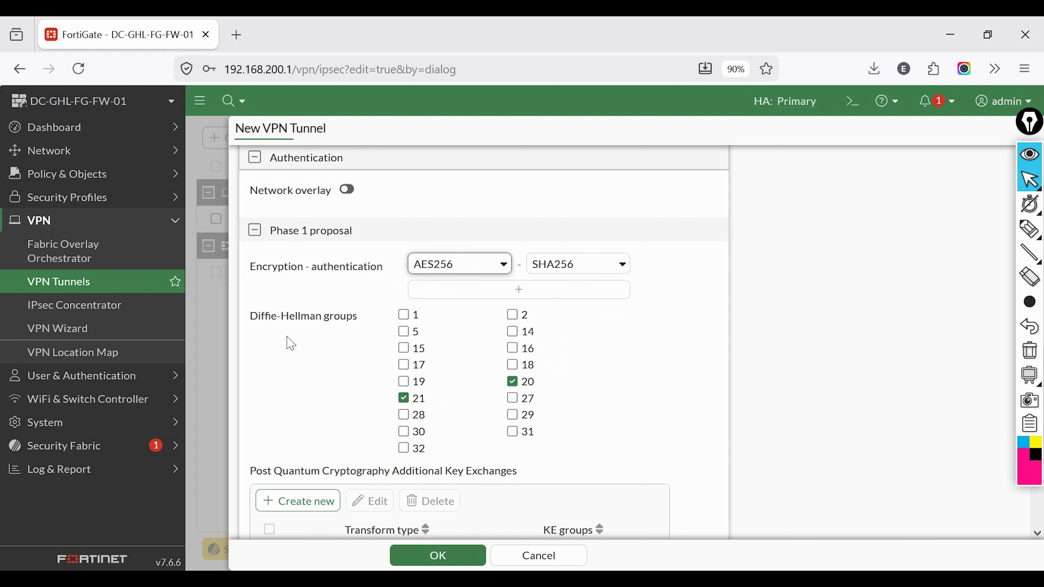
- Select only Diffie-Hellman group 5 for Phase 1, and review the key lifetime and authentication settings
left_click_drag(252, 318, 366, 321)
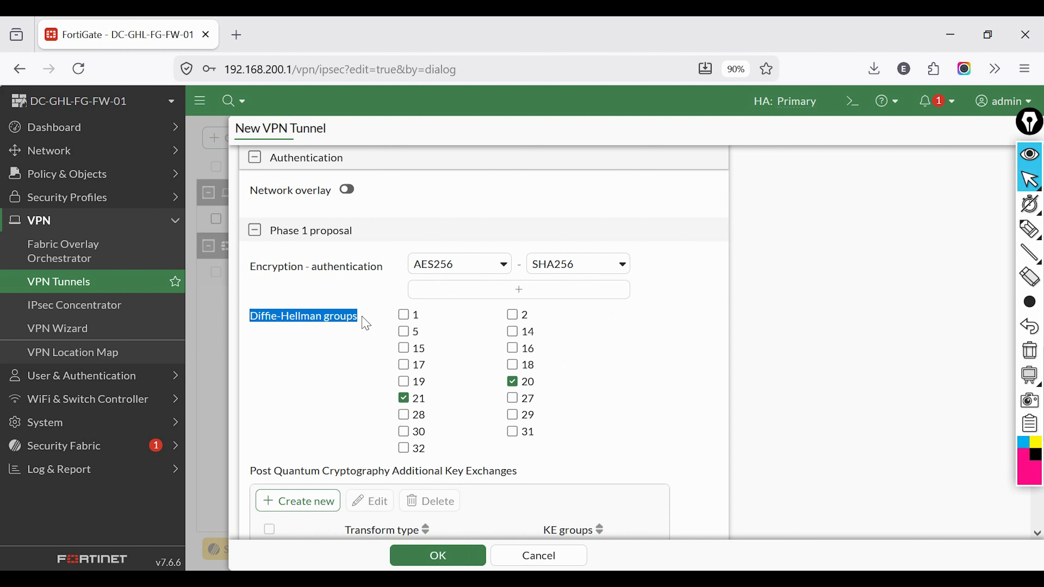
left_click(404, 332)
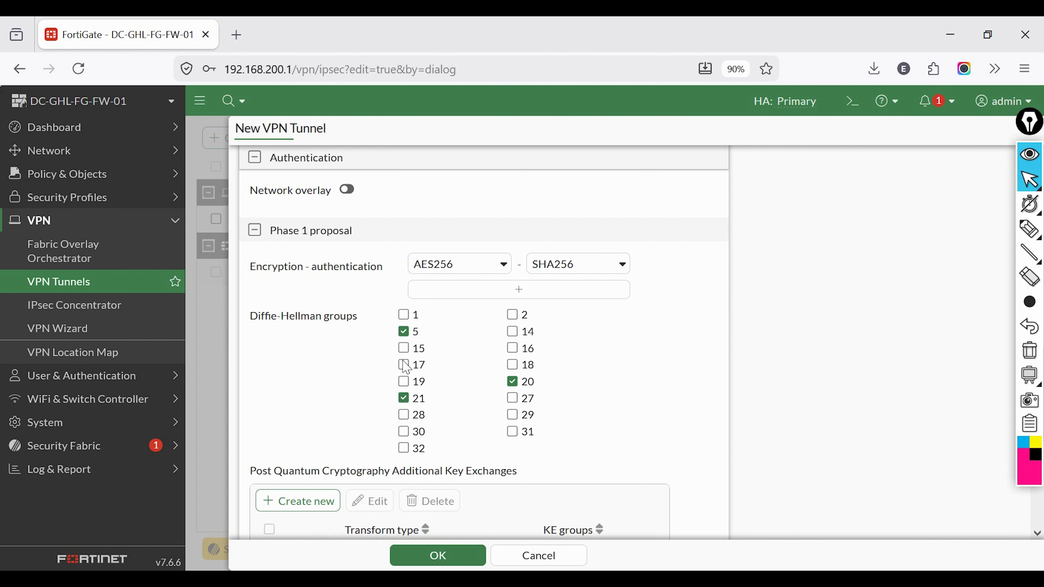
left_click(402, 398)
scroll(453, 417, "down", 5)
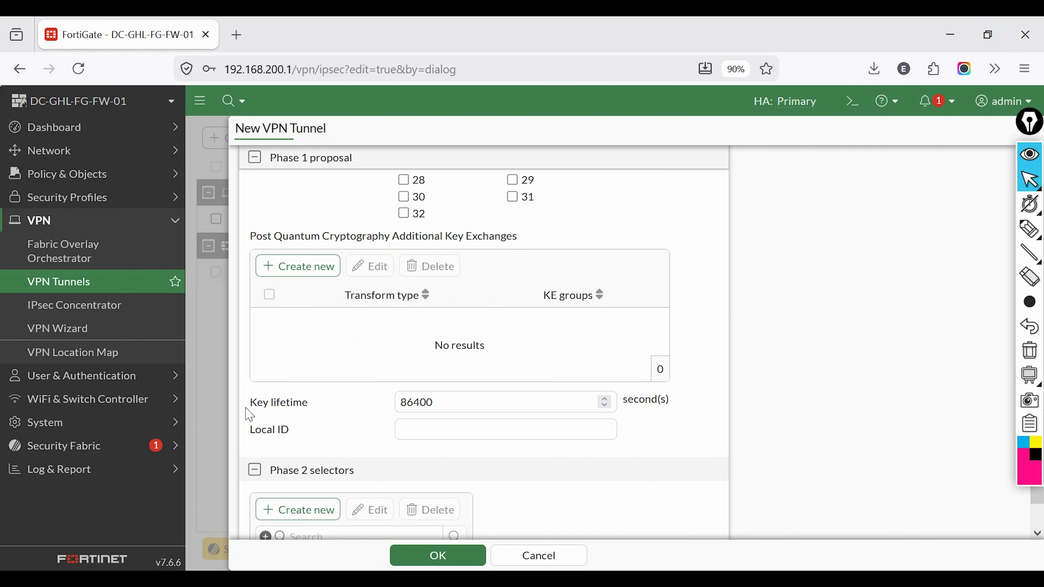
triple_click(282, 406)
double_click(450, 401)
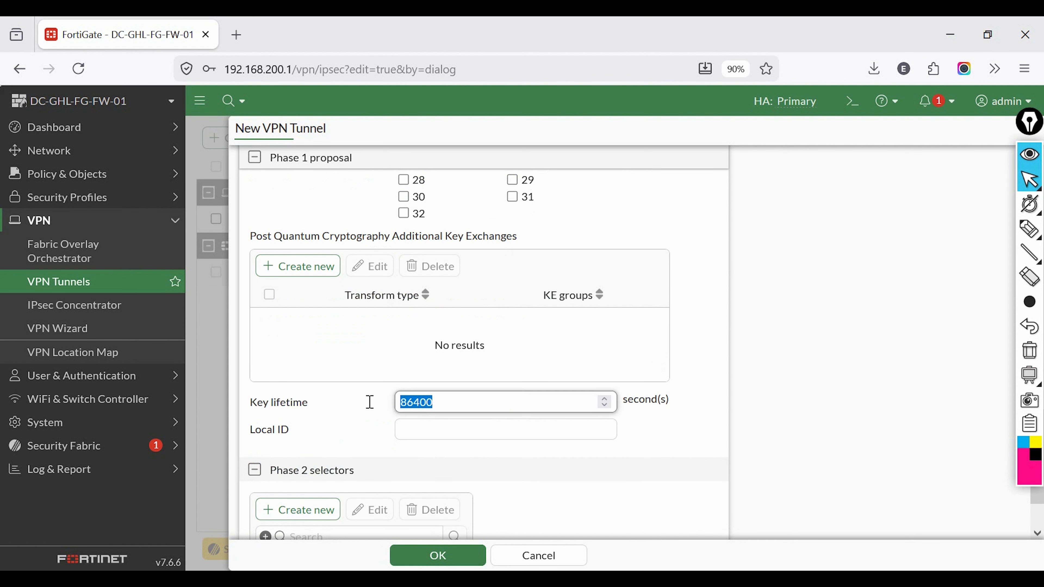
scroll(360, 413, "up", 5)
scroll(361, 412, "up", 5)
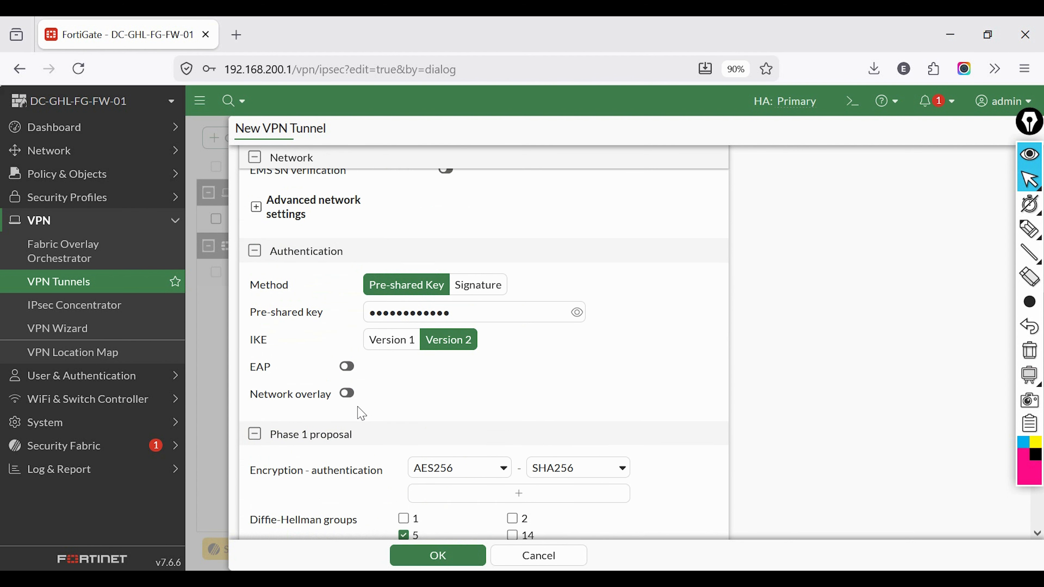
scroll(469, 366, "down", 7)
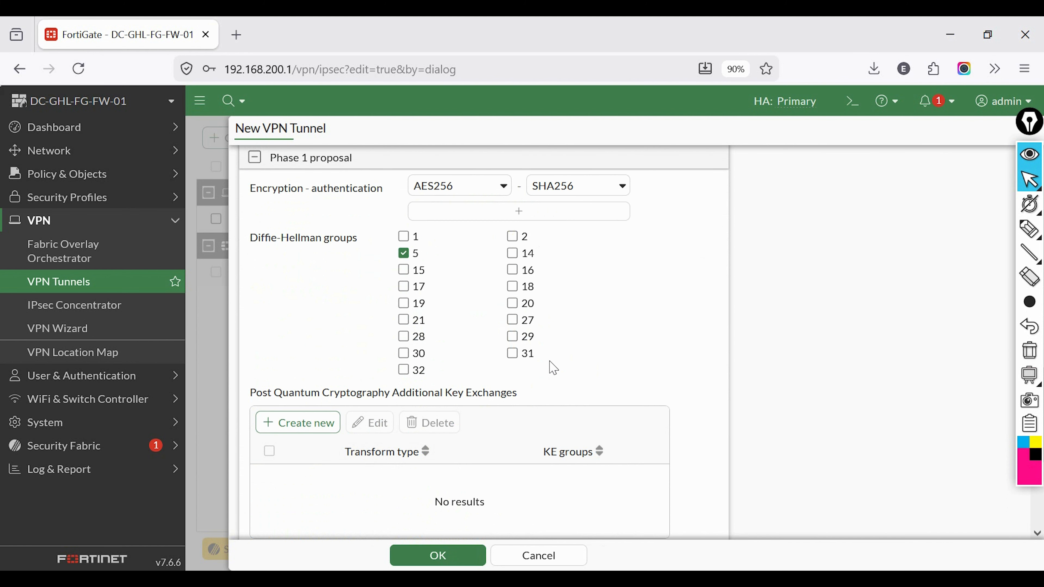
- Create a new Phase 2 selector named DC-To-Store-01 and check its encapsulation mode and IP version
scroll(549, 363, "down", 5)
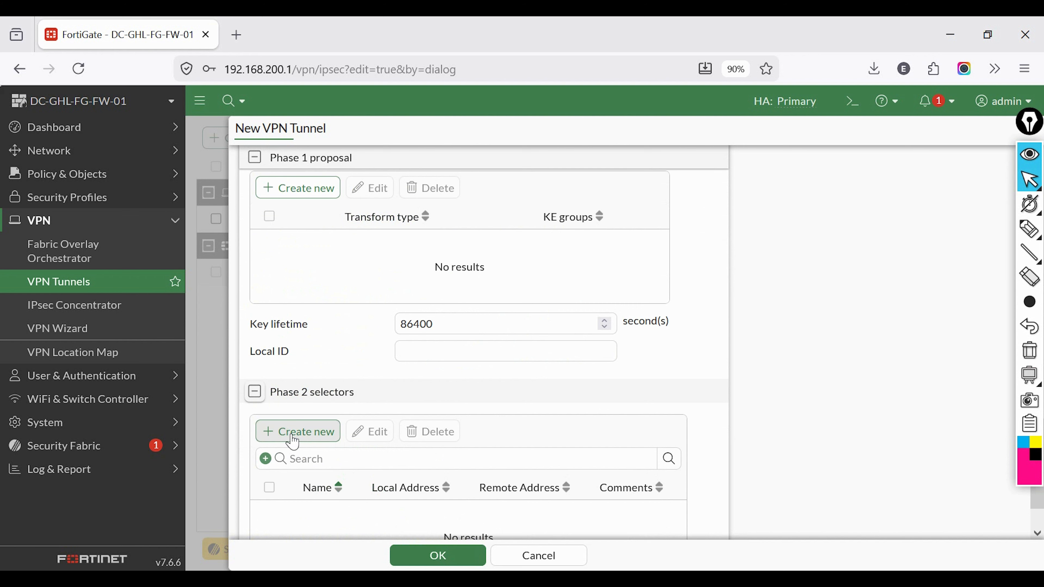
left_click(284, 431)
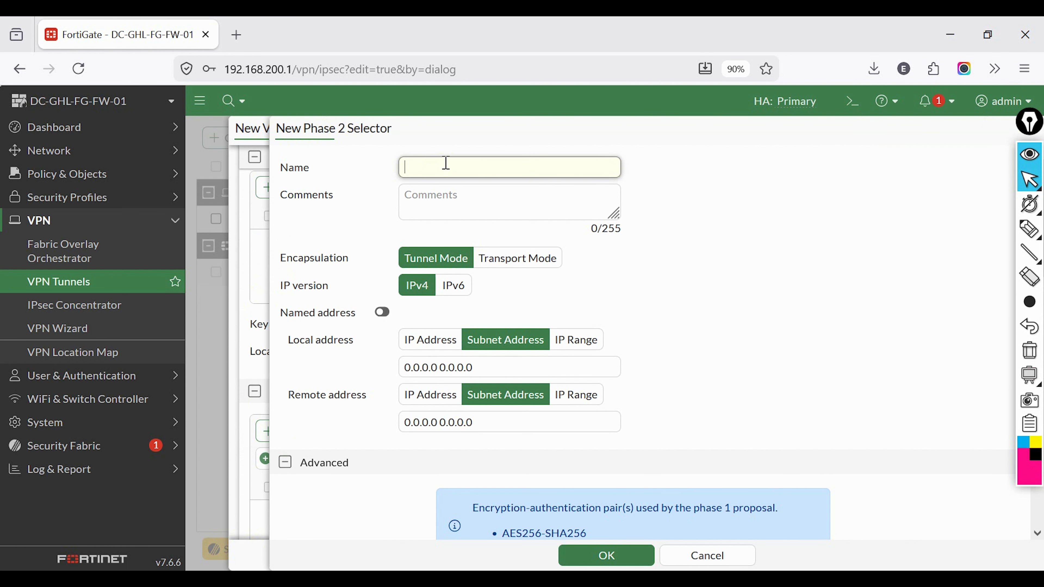
type("DC-To-Store-01")
left_click_drag(282, 263, 359, 263)
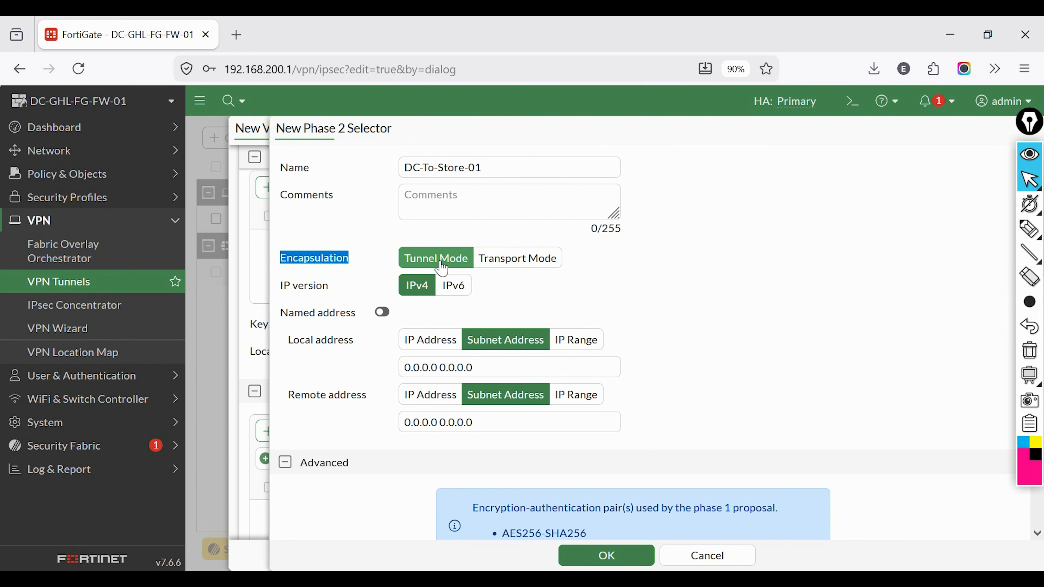
scroll(439, 288, "down", 2)
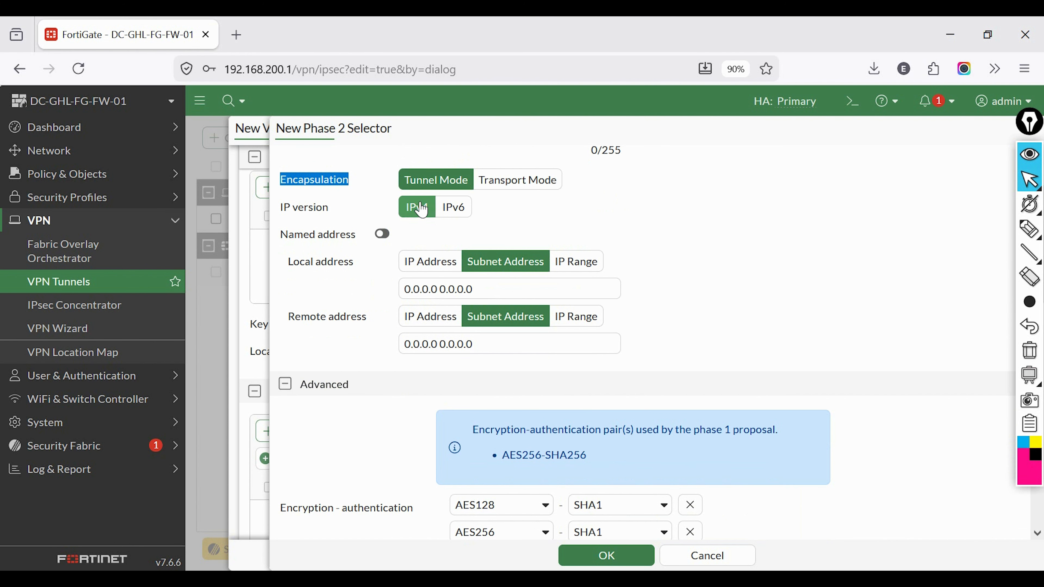
- Set the Phase 2 selector's local subnet address to 172.16.49.0/24
left_click_drag(284, 263, 347, 273)
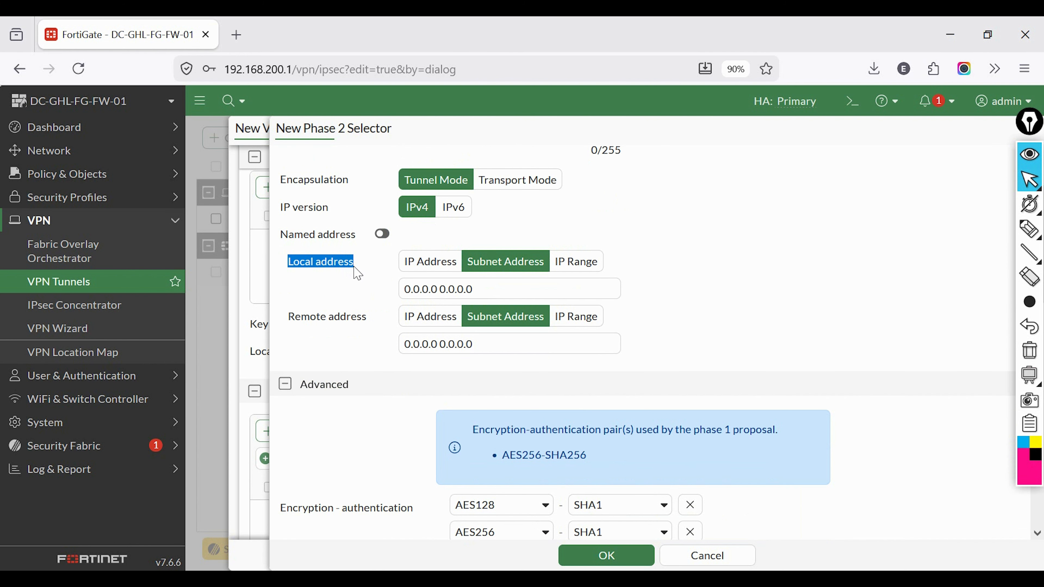
double_click(410, 288)
left_click(516, 318)
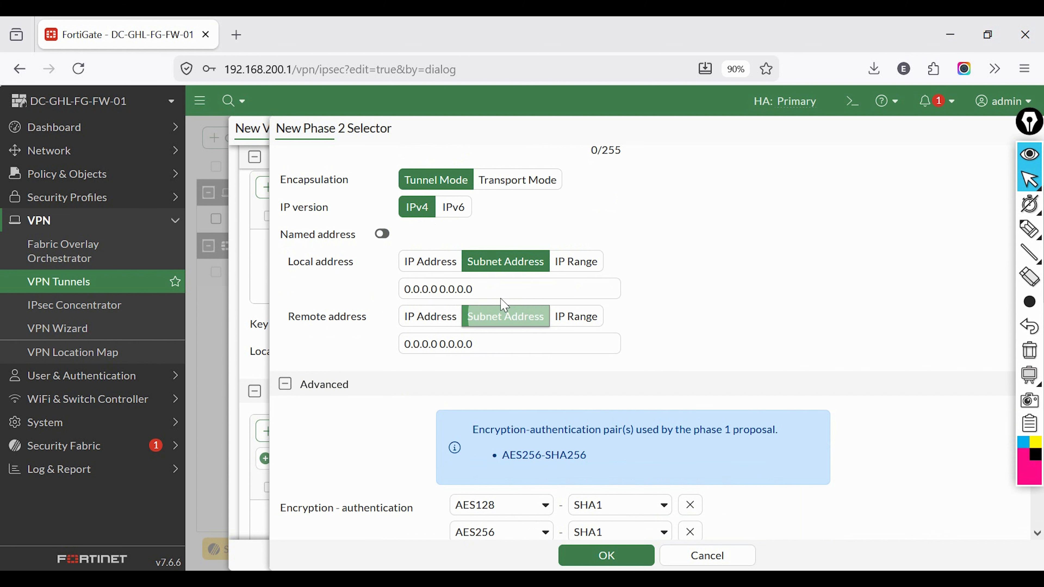
left_click_drag(489, 291, 345, 290)
type("172.1")
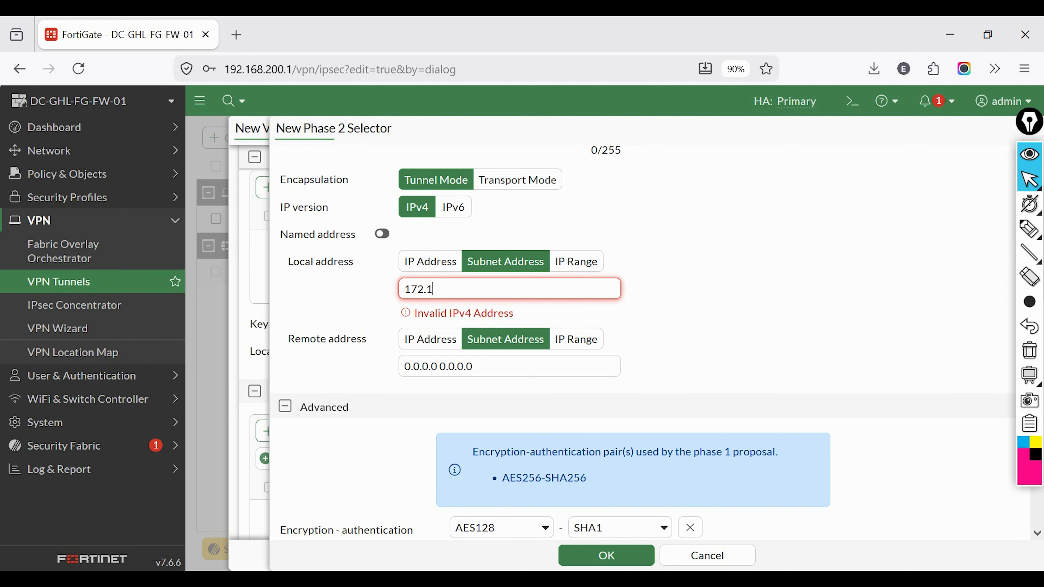
type("6.49.0/24")
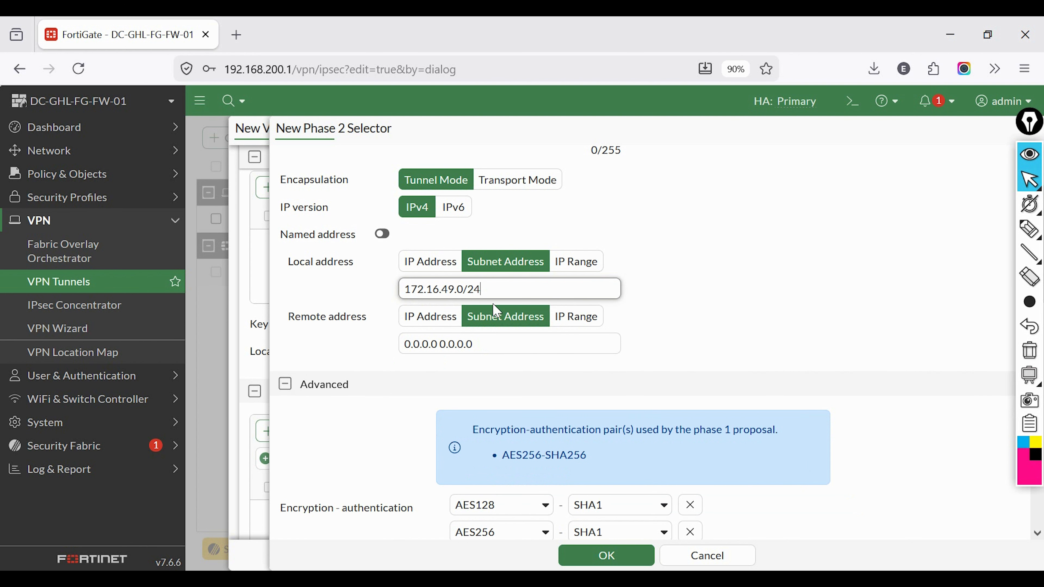
left_click_drag(501, 297, 354, 293)
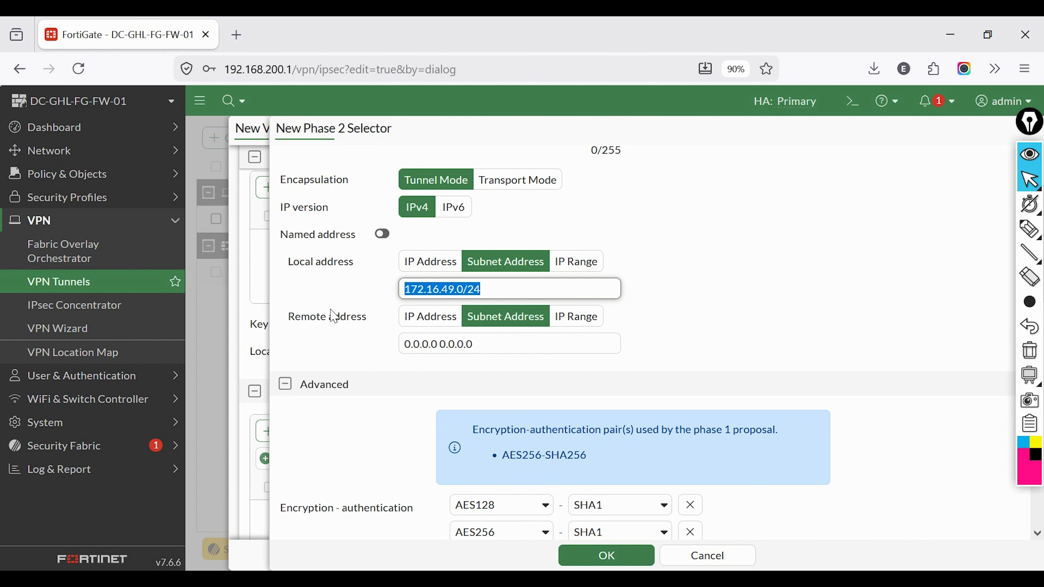
left_click_drag(291, 312, 387, 325)
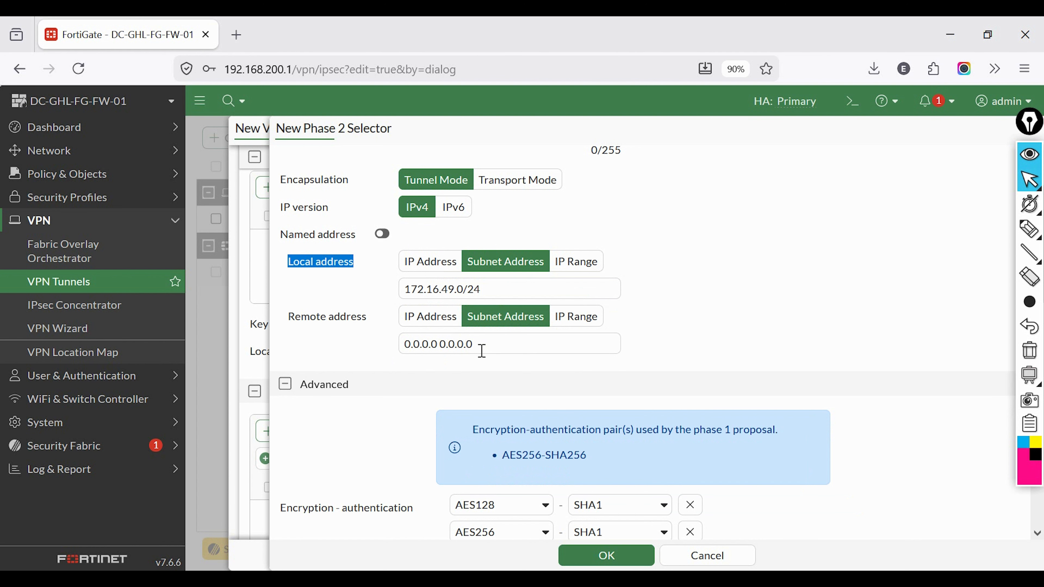
- Set the Phase 2 selector's remote subnet address to 172.16.16.0/24
left_click_drag(482, 350, 359, 344)
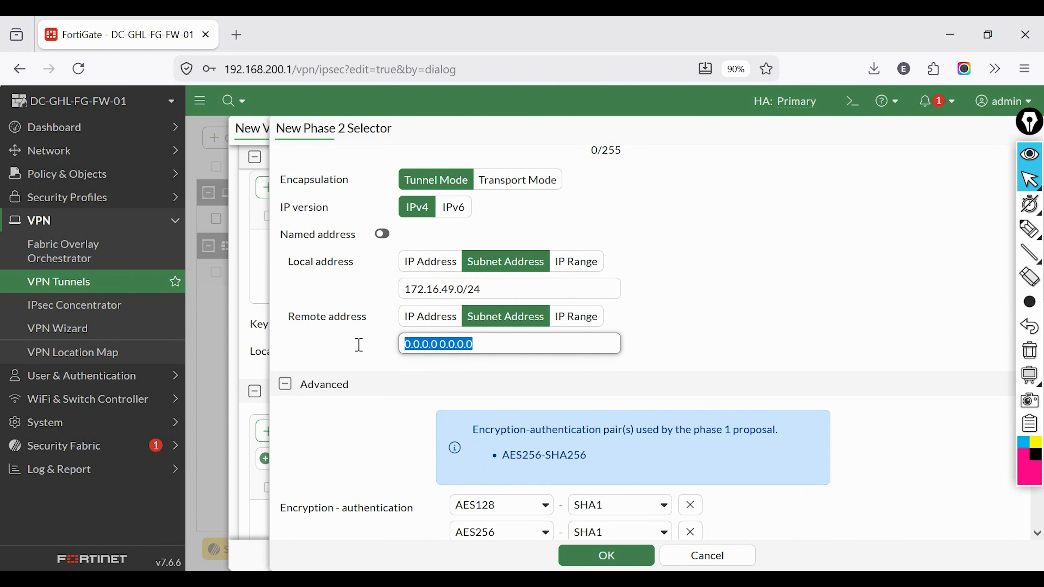
type("172.16")
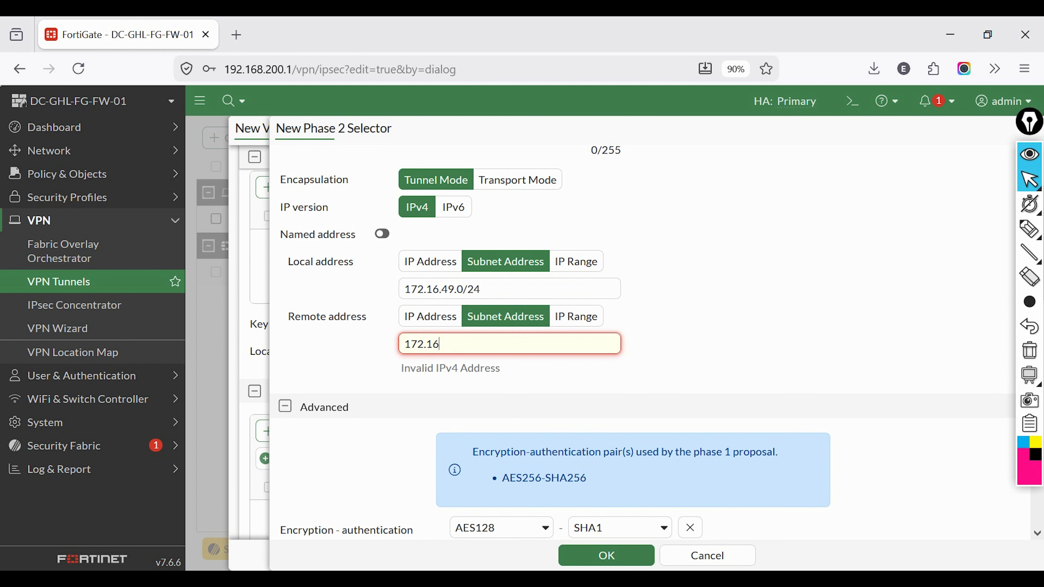
type(".16.0/24")
- Remove every Phase 2 encryption-authentication proposal except the first pair in the list
scroll(655, 373, "down", 6)
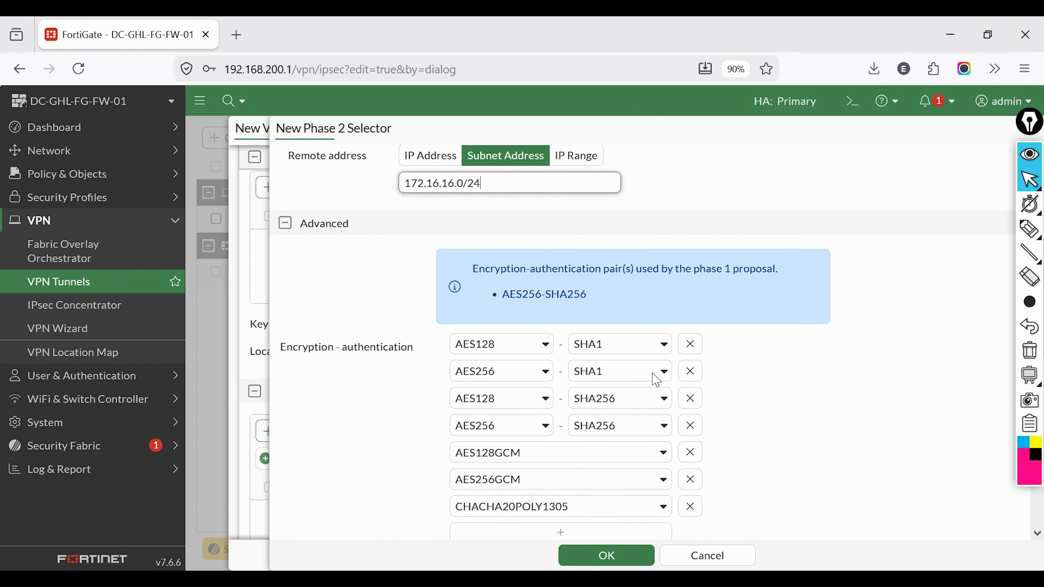
scroll(468, 314, "up", 3)
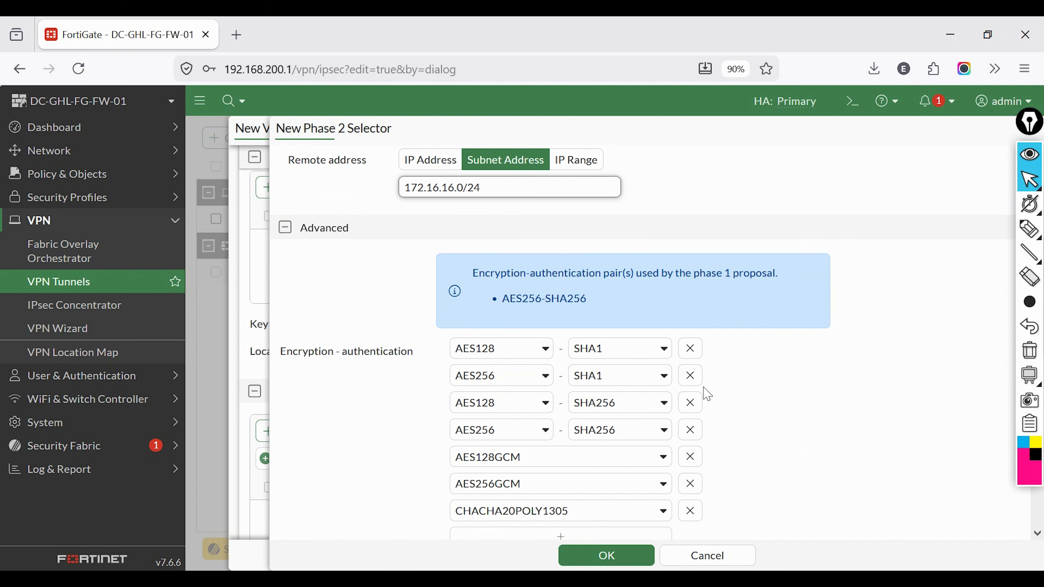
left_click(690, 378)
left_click(691, 379)
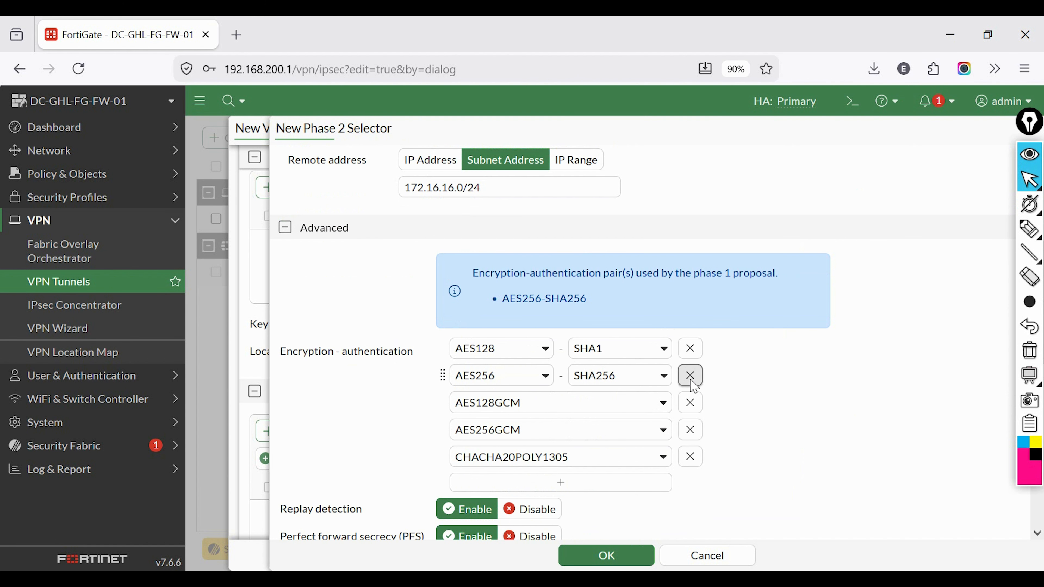
left_click(690, 378)
left_click(691, 378)
left_click(690, 375)
left_click(690, 376)
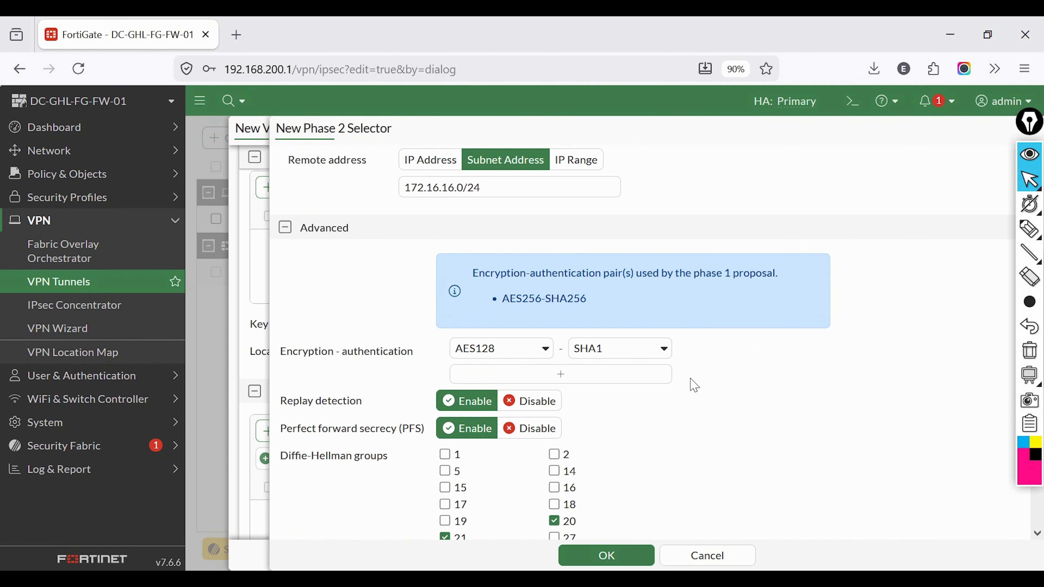
- Set the remaining Phase 2 proposal to AES256 encryption with SHA256 authentication
left_click(510, 352)
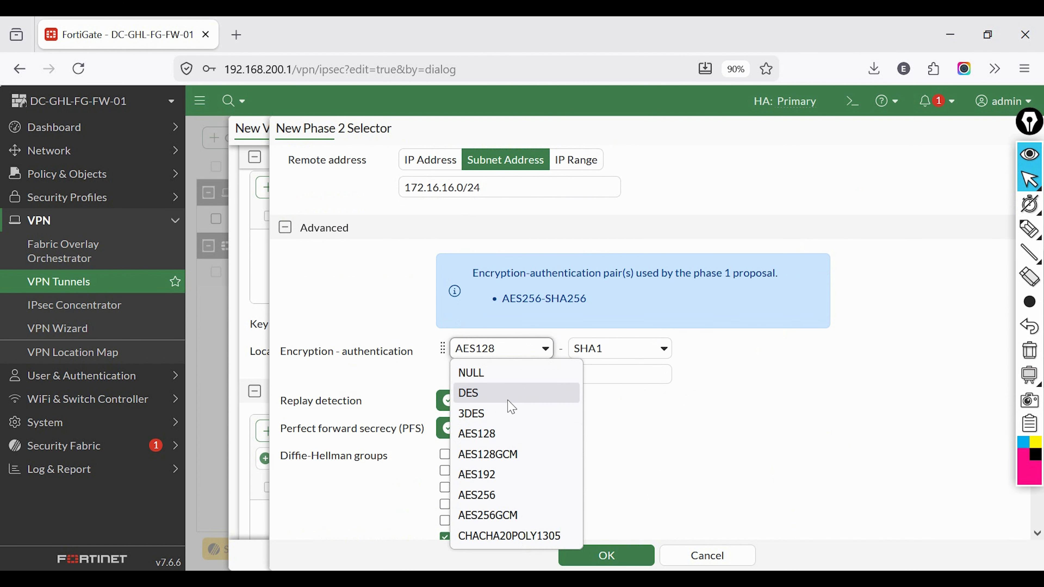
left_click(491, 494)
left_click_drag(657, 383, 541, 376)
left_click(606, 355)
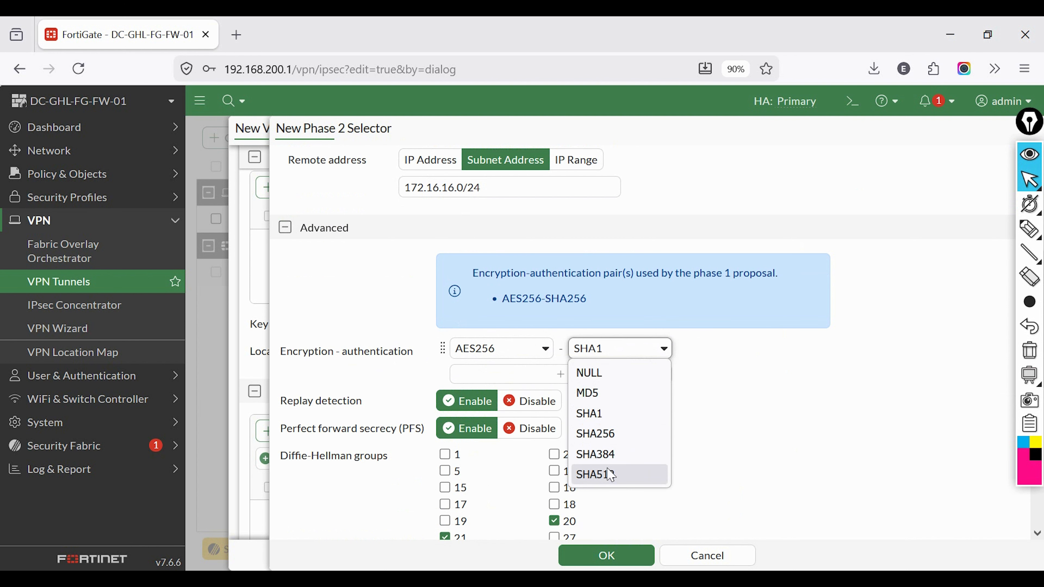
left_click(611, 444)
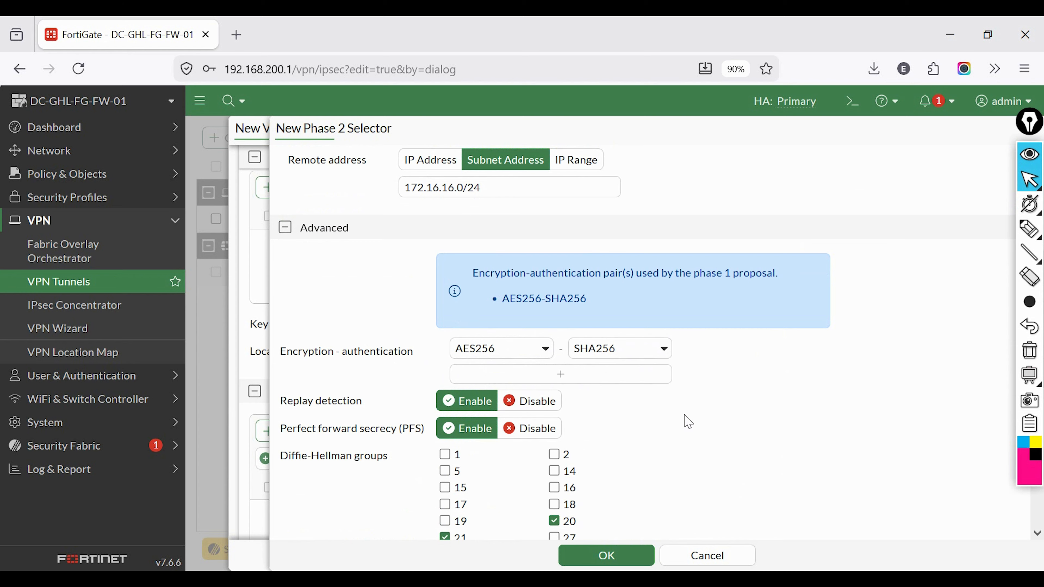
- Select only Diffie-Hellman group 5 for the Phase 2 selector, and save both the selector and the VPN tunnel
scroll(689, 420, "down", 3)
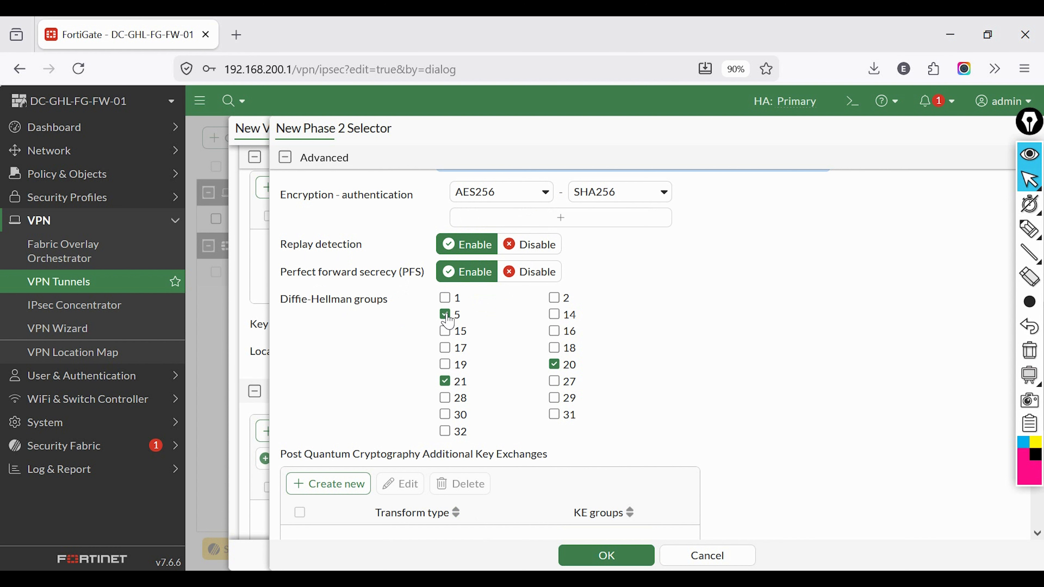
left_click(444, 381)
left_click(554, 364)
scroll(437, 364, "down", 2)
scroll(436, 364, "down", 4)
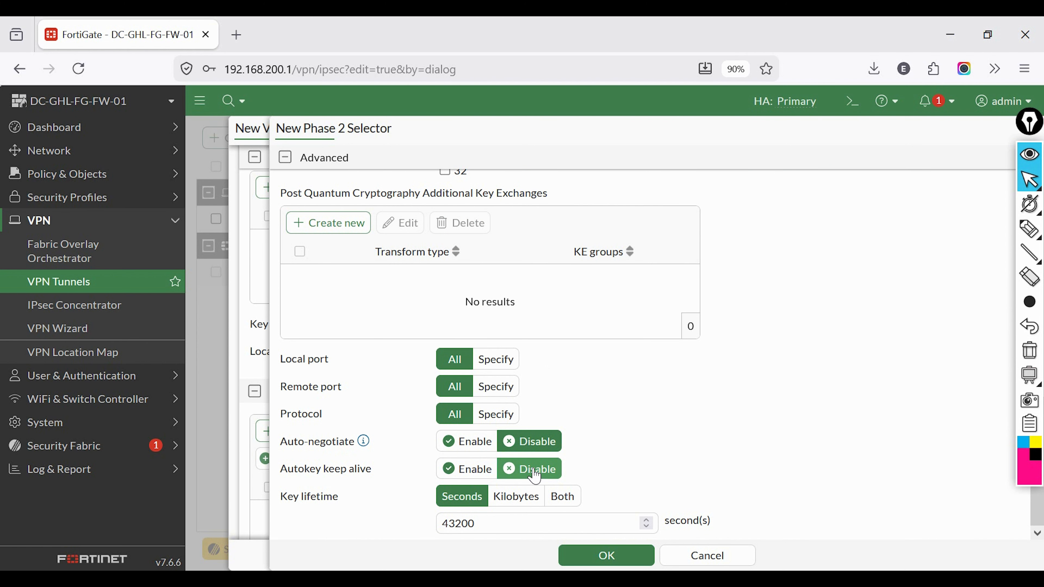
left_click(608, 557)
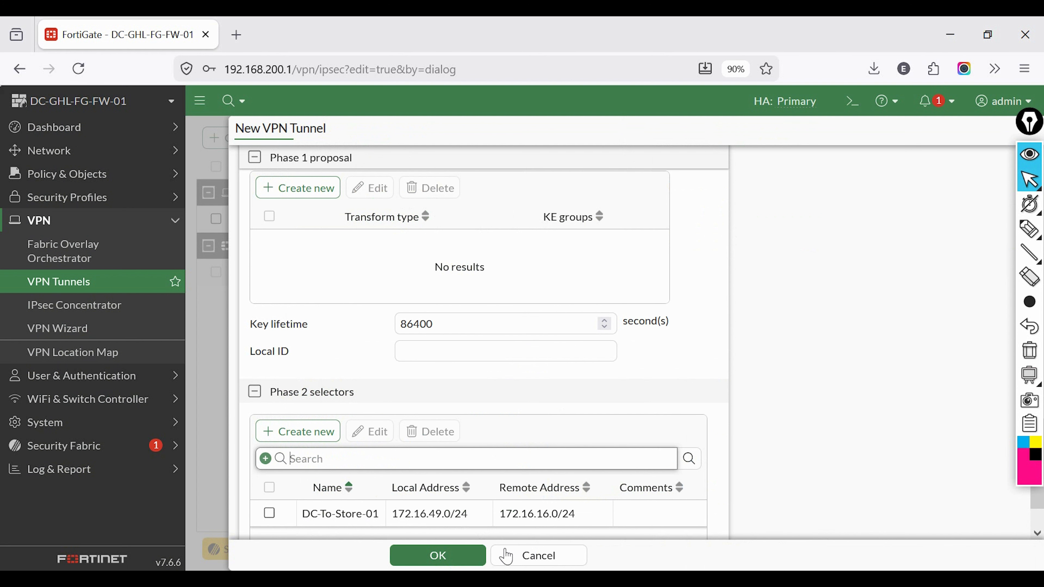
left_click(449, 558)
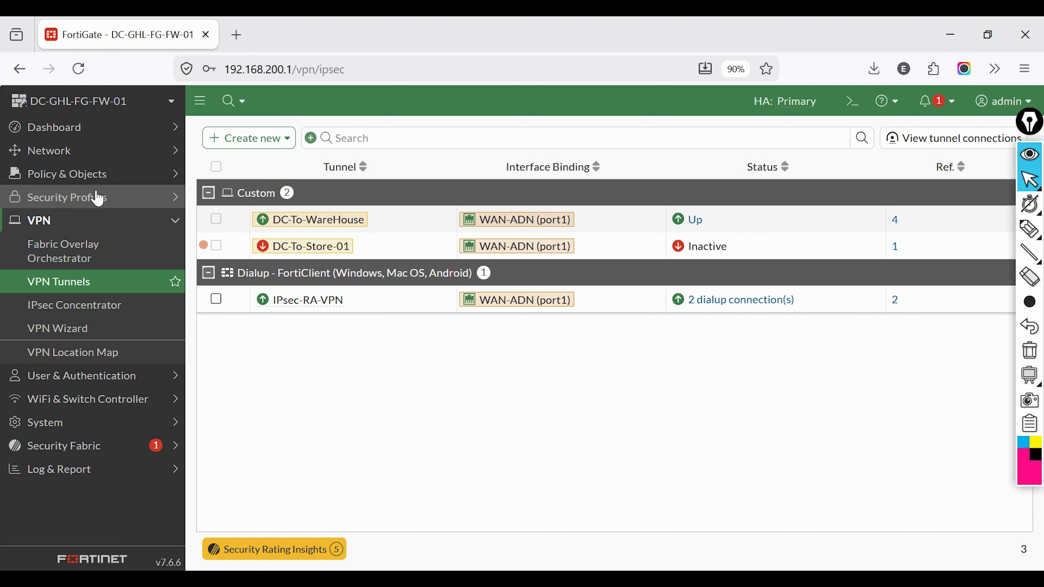
- Start a new firewall address object and name it Store-01-LAN-172.16.16.0/24
left_click(81, 181)
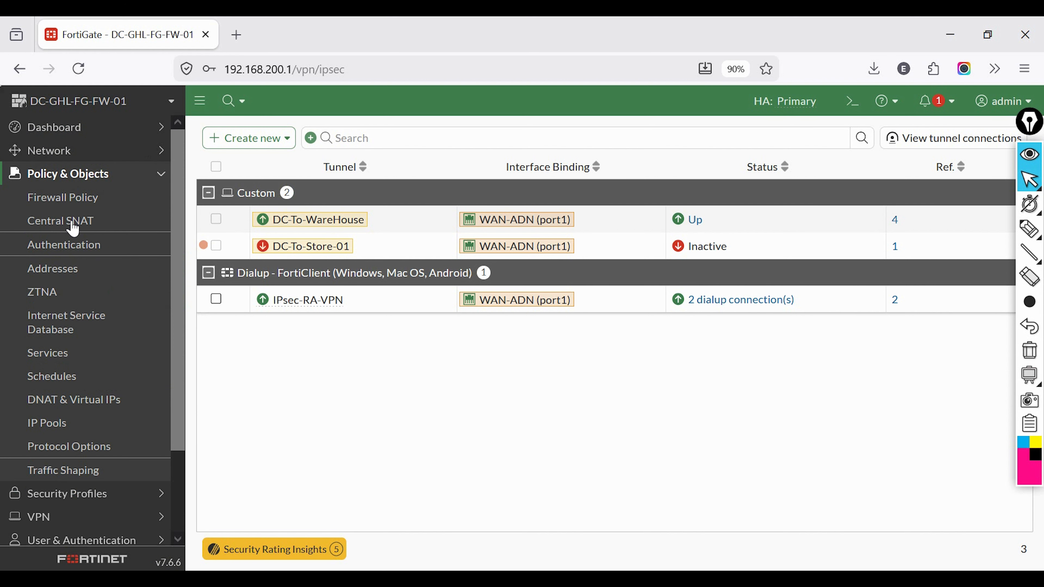
left_click(62, 271)
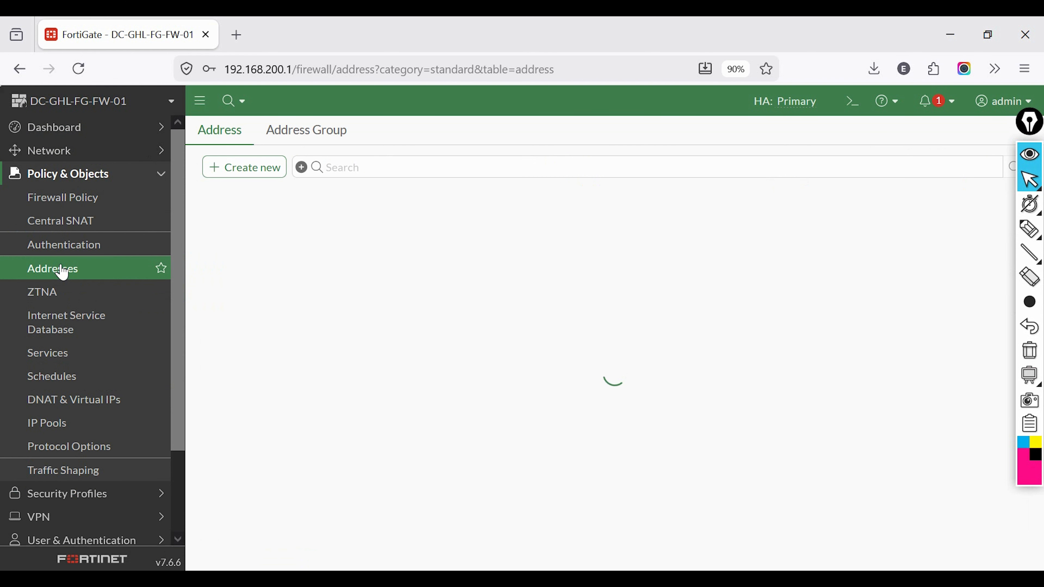
left_click(242, 177)
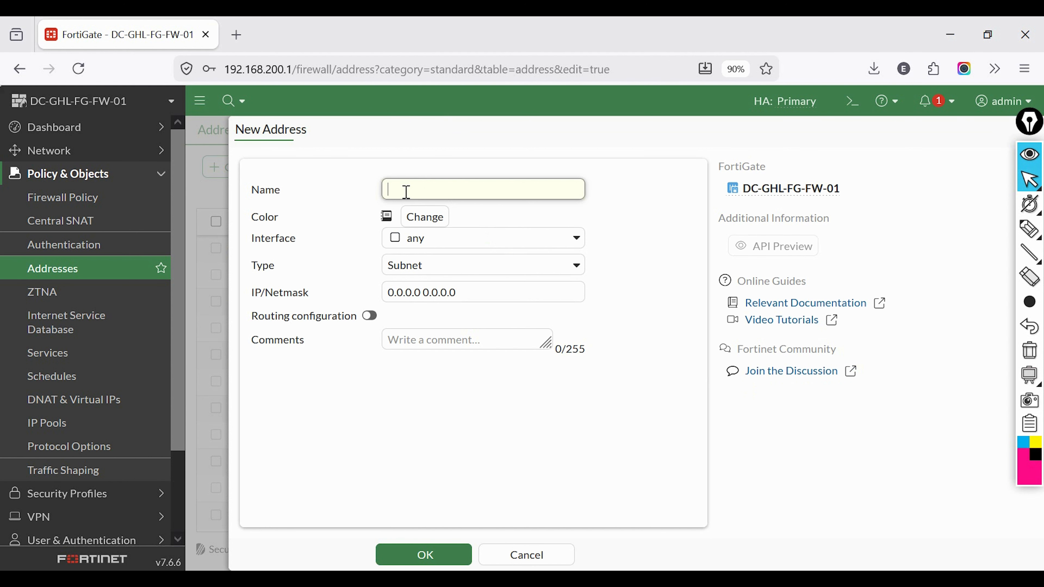
type("Store-01")
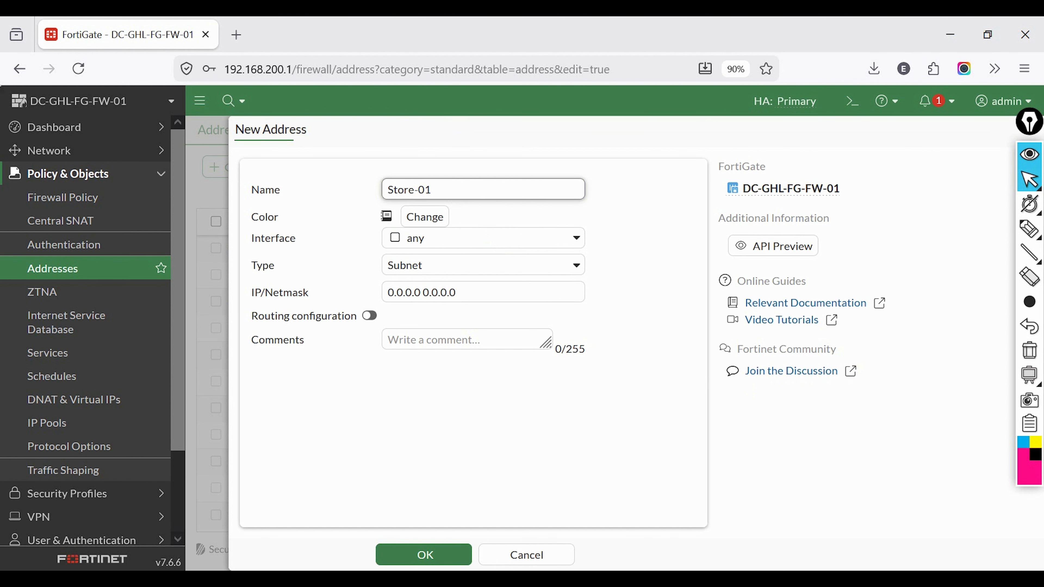
type("-LAN")
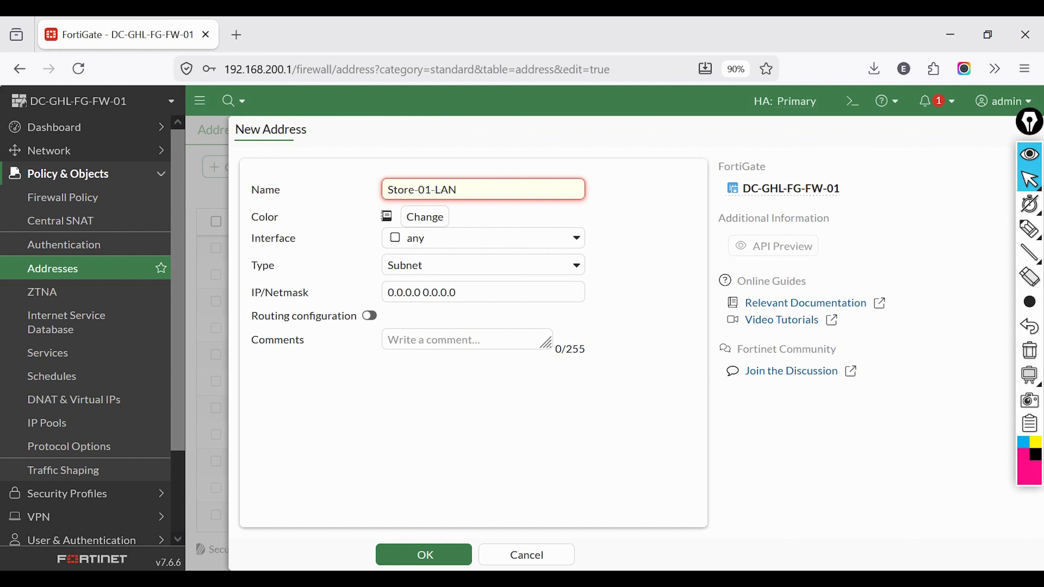
type("-172.16.16.0_24")
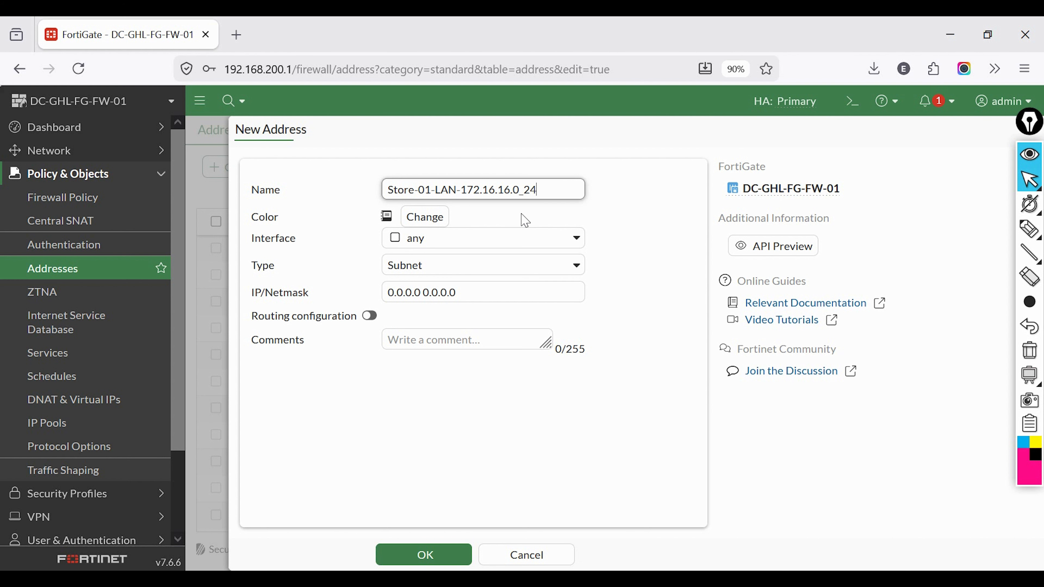
left_click_drag(538, 192, 463, 193)
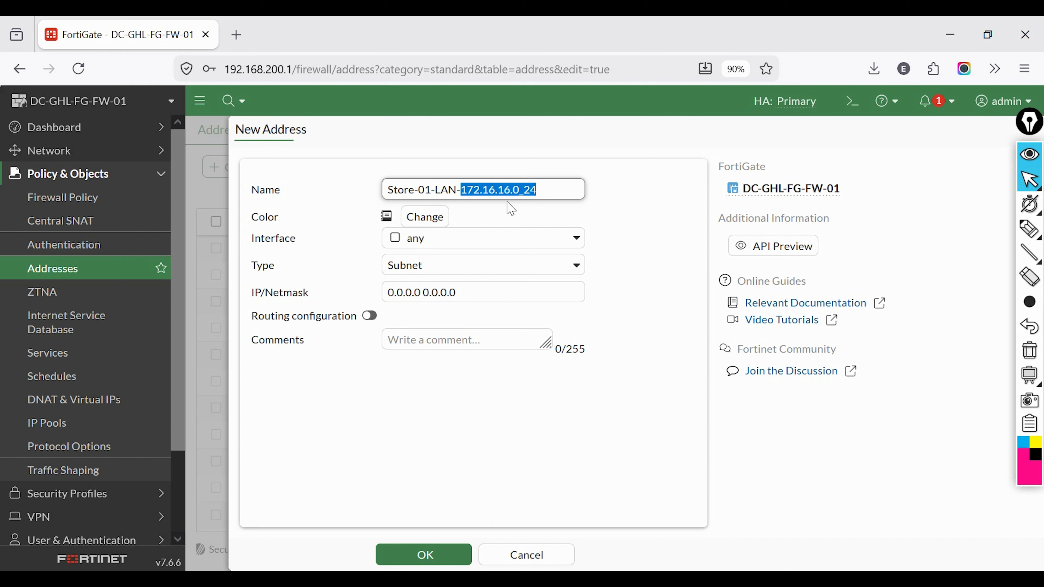
left_click(523, 191)
key("BackSpace")
type("/")
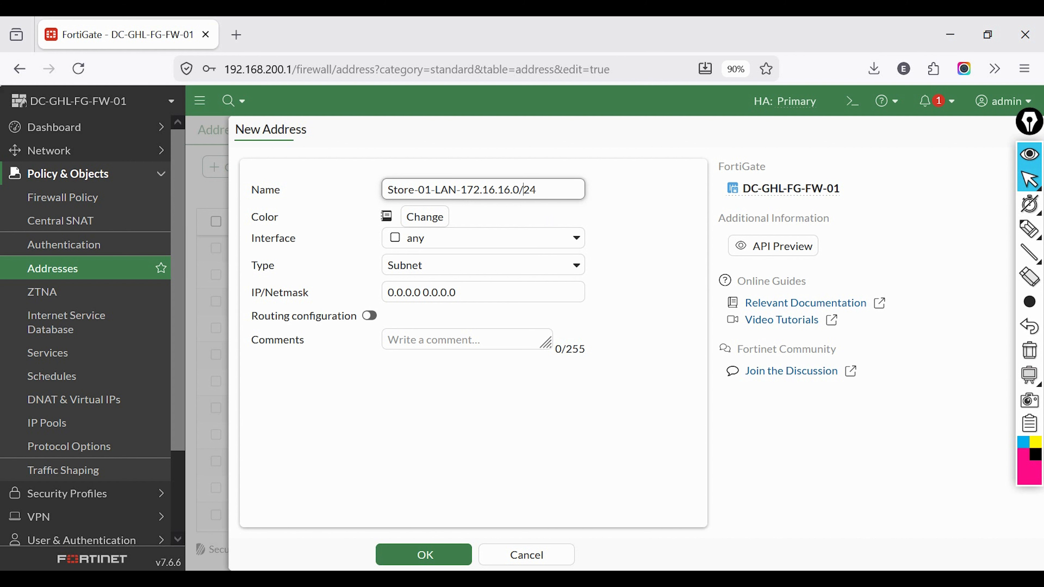
- Copy the subnet from the address object's name into its IP/Netmask as 172.16.16.0/24
left_click_drag(537, 192, 461, 191)
key("ctrl+c")
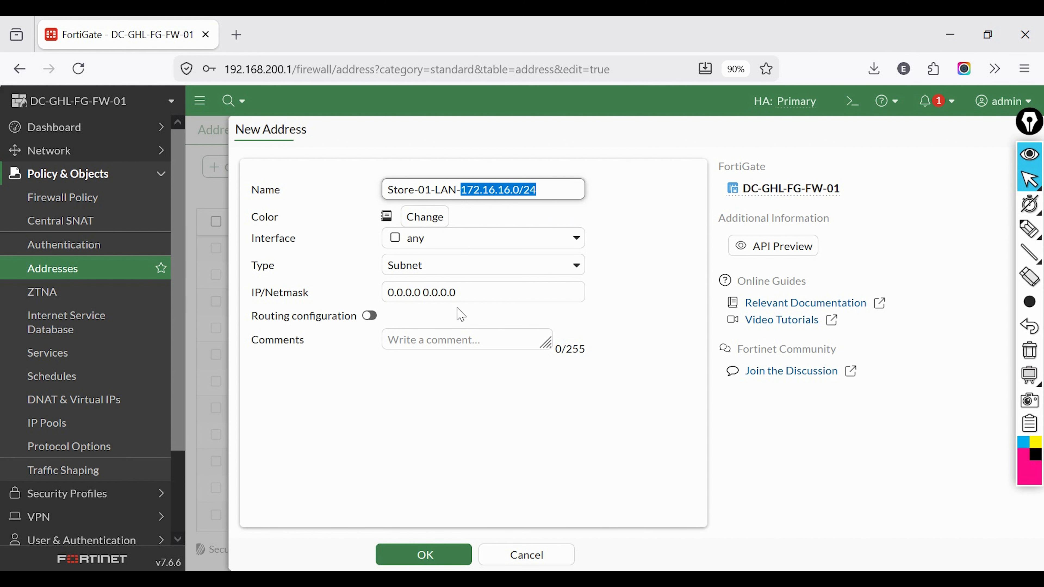
left_click(489, 291)
key("ctrl+a")
key("ctrl+v")
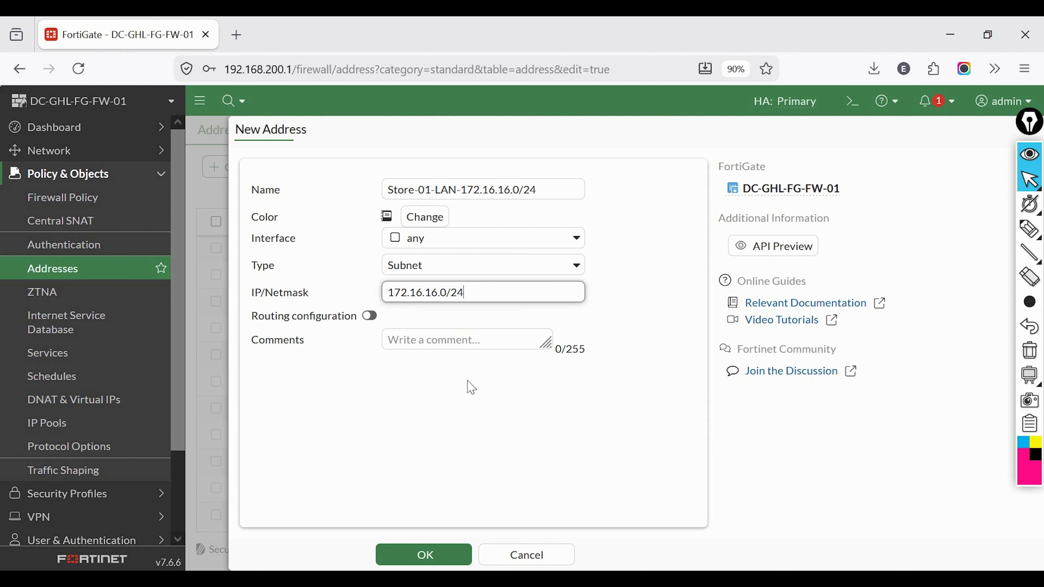
- Give the Store-01 address object a dark red color, save it, and check its entry in the address list
left_click(432, 222)
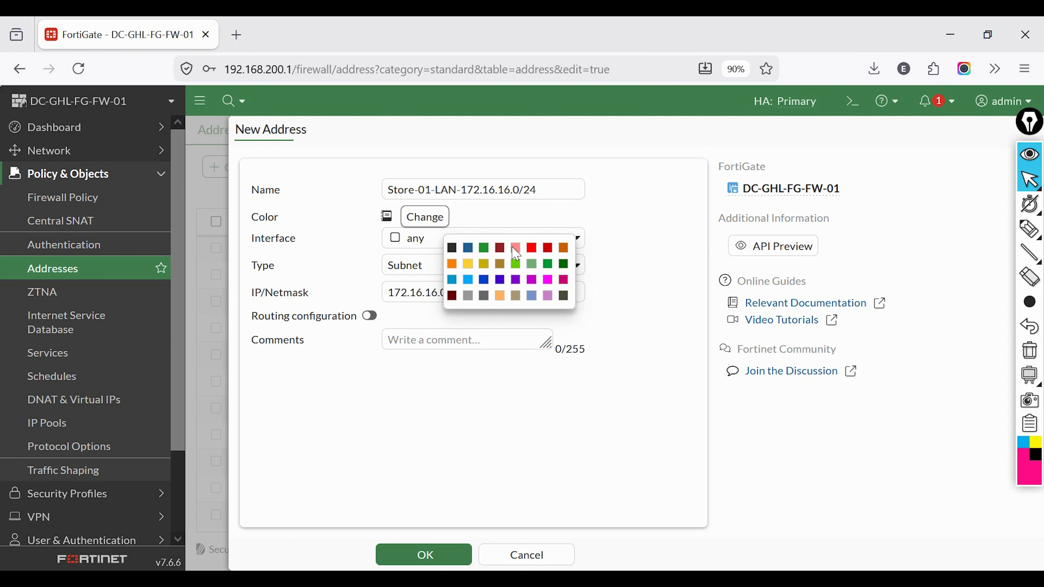
left_click(498, 248)
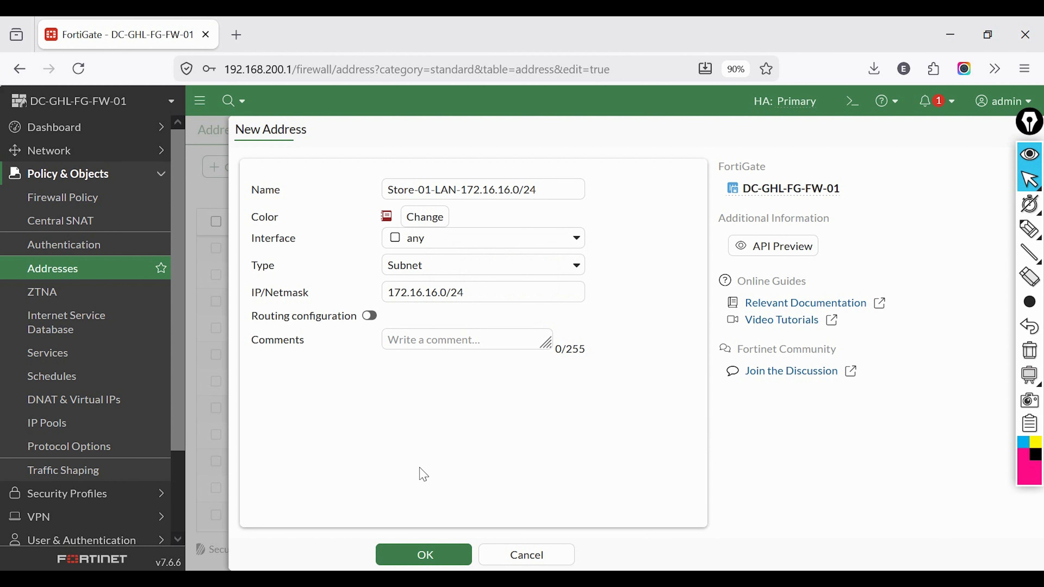
left_click(433, 556)
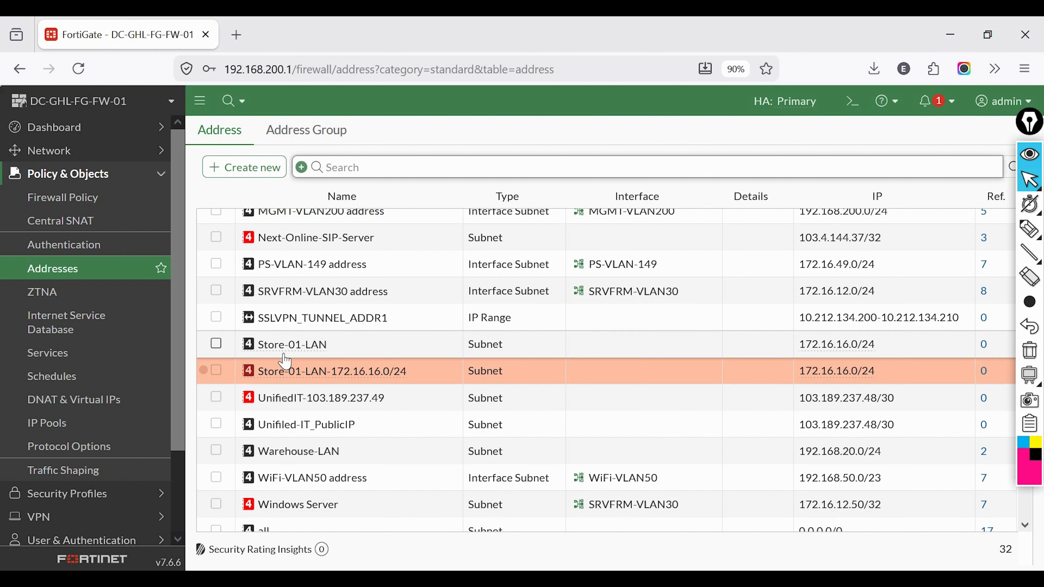
mouse_move(307, 386)
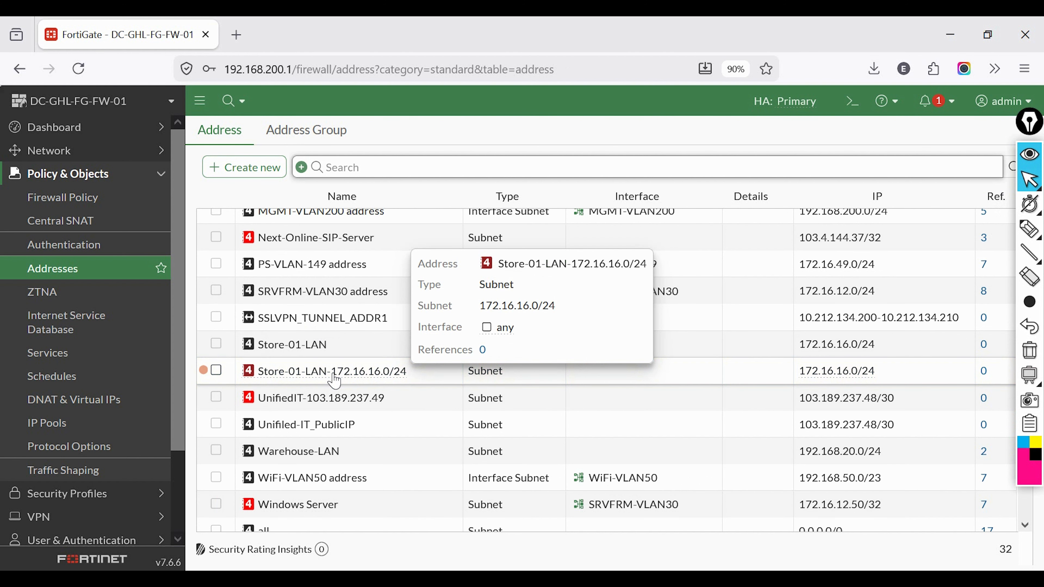
- Start a new firewall policy named DC-to-Store-01-Allow with the DC-To-Store-01 tunnel as its incoming interface
left_click(56, 210)
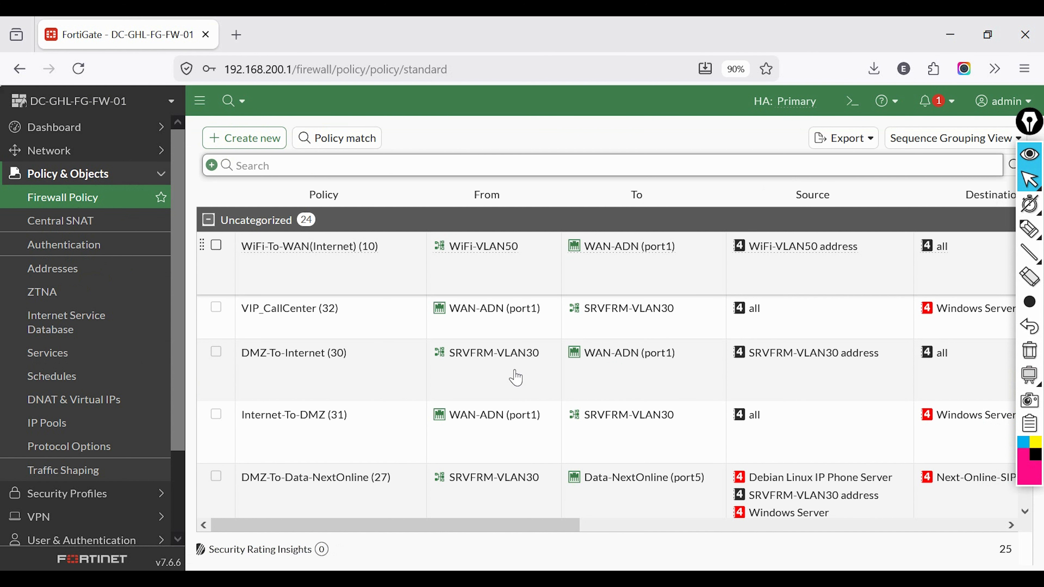
left_click(258, 144)
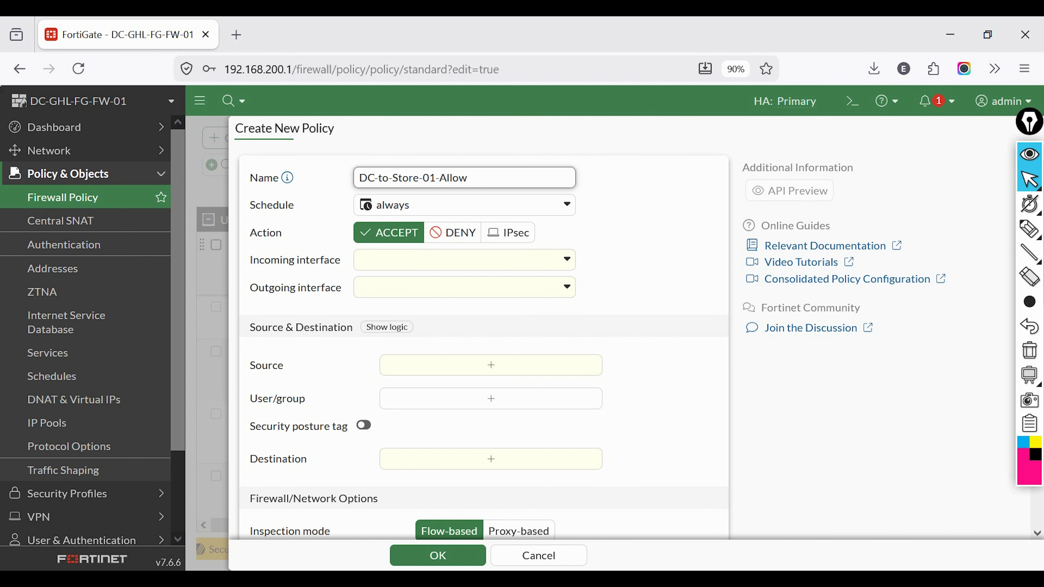
left_click(361, 269)
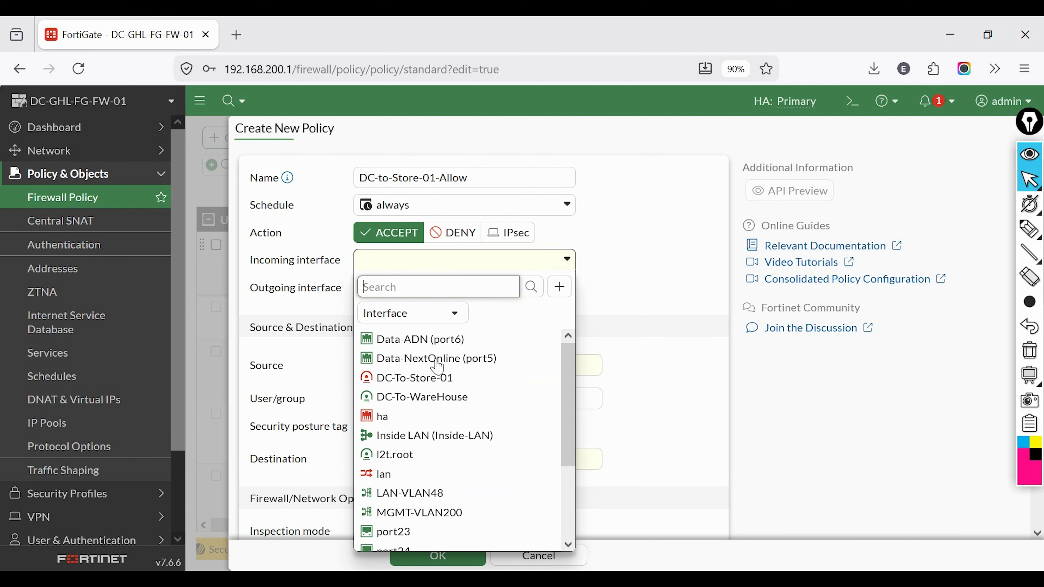
left_click(415, 378)
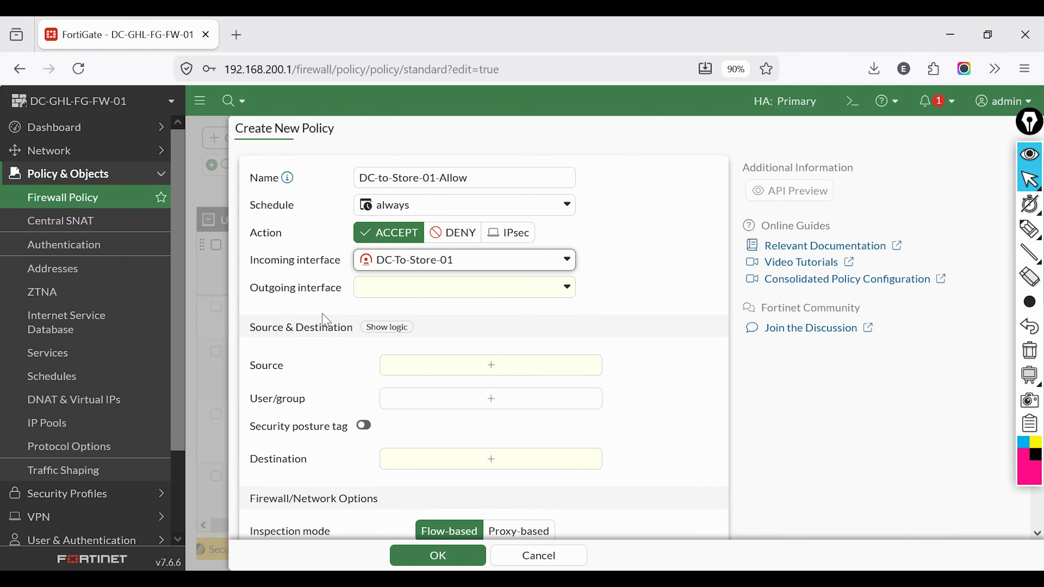
- Set the policy's outgoing interface to PS-VLAN-149 and check the details of the incoming interface
left_click(399, 289)
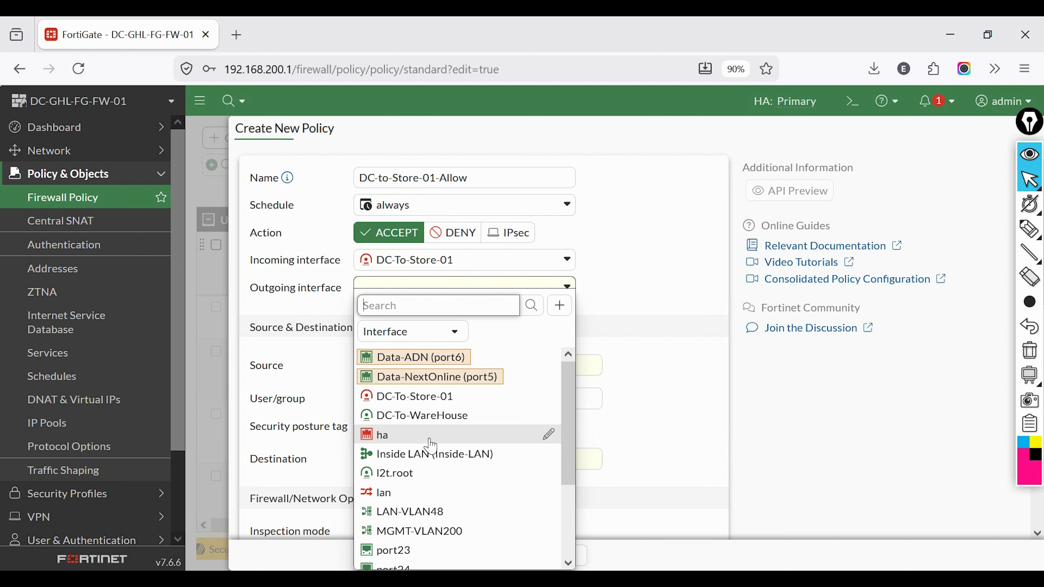
scroll(423, 473, "down", 2)
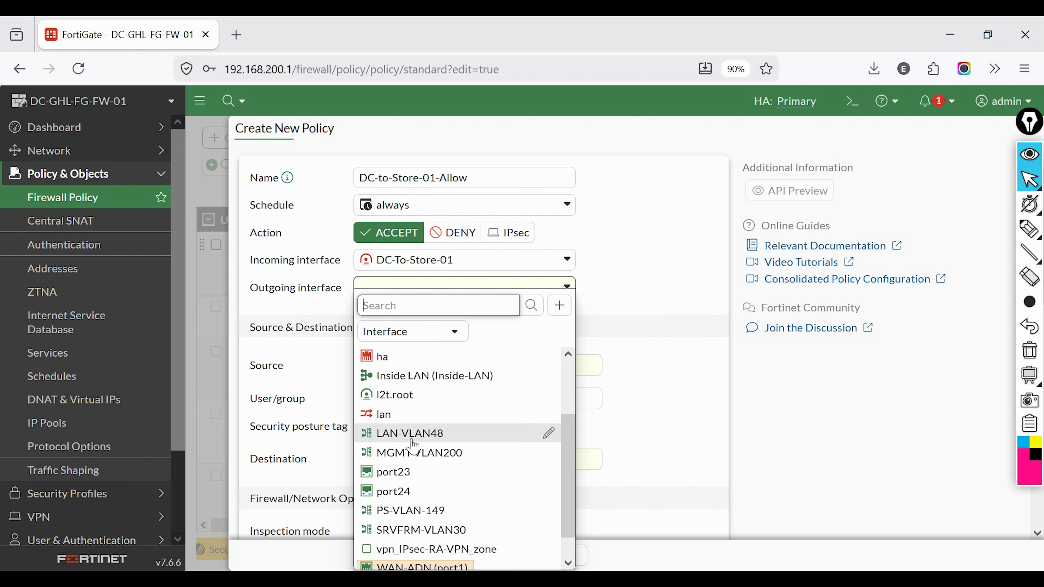
left_click(415, 510)
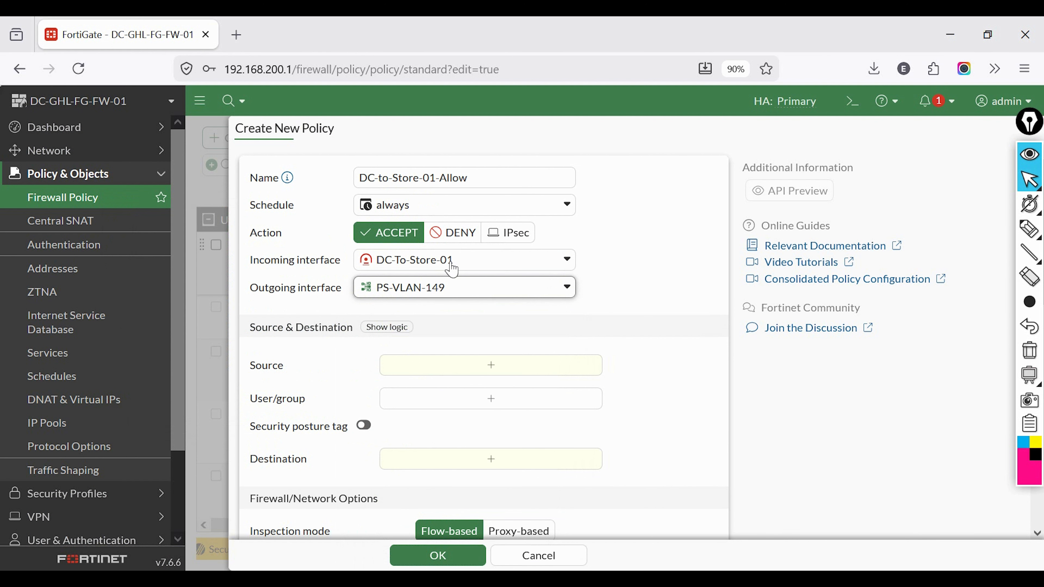
mouse_move(374, 266)
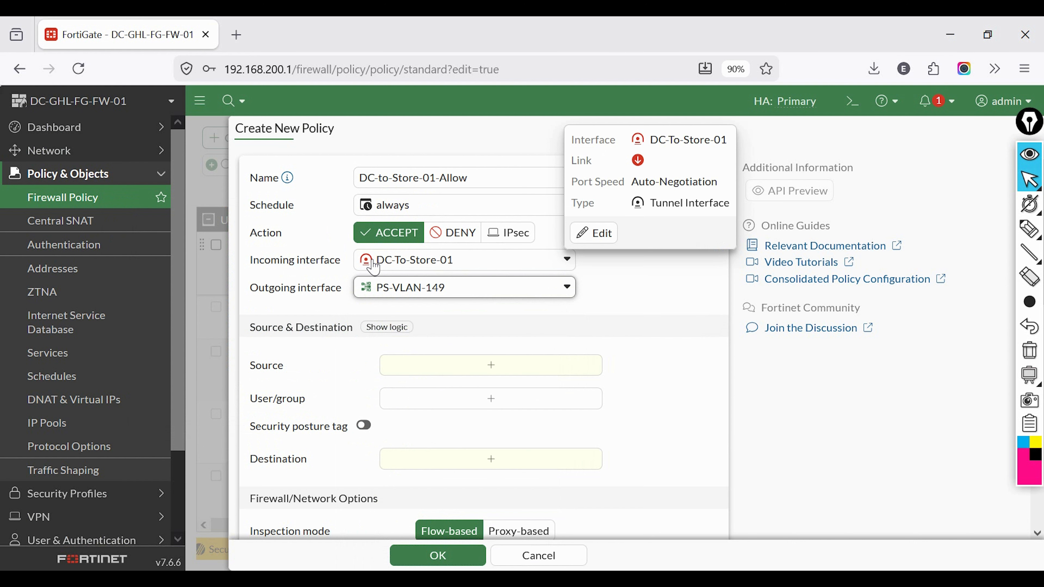
- Set the policy's source to the Store-01-LAN-172.16.16.0/24 address object
left_click(490, 372)
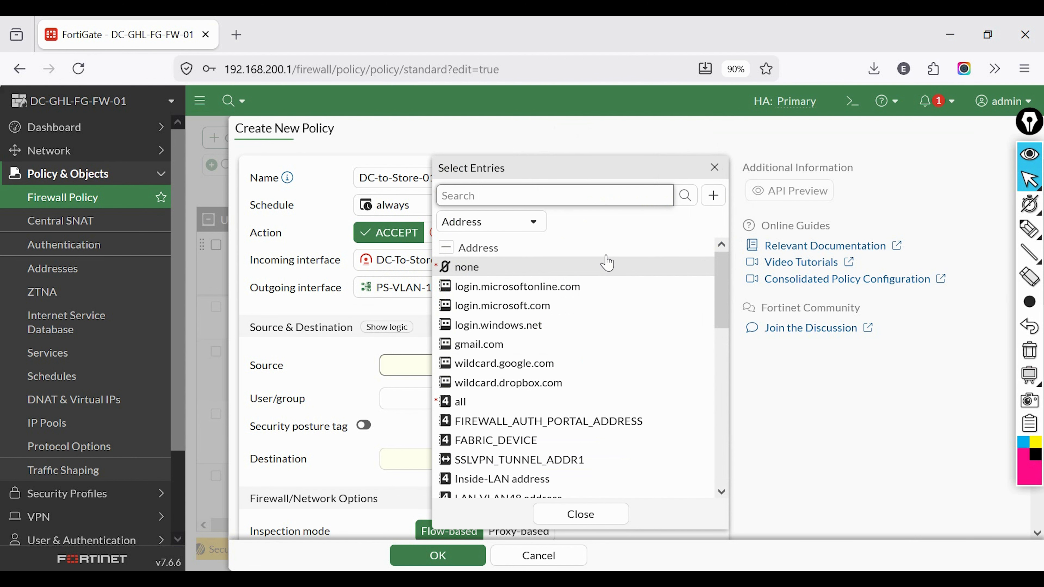
scroll(546, 407, "down", 5)
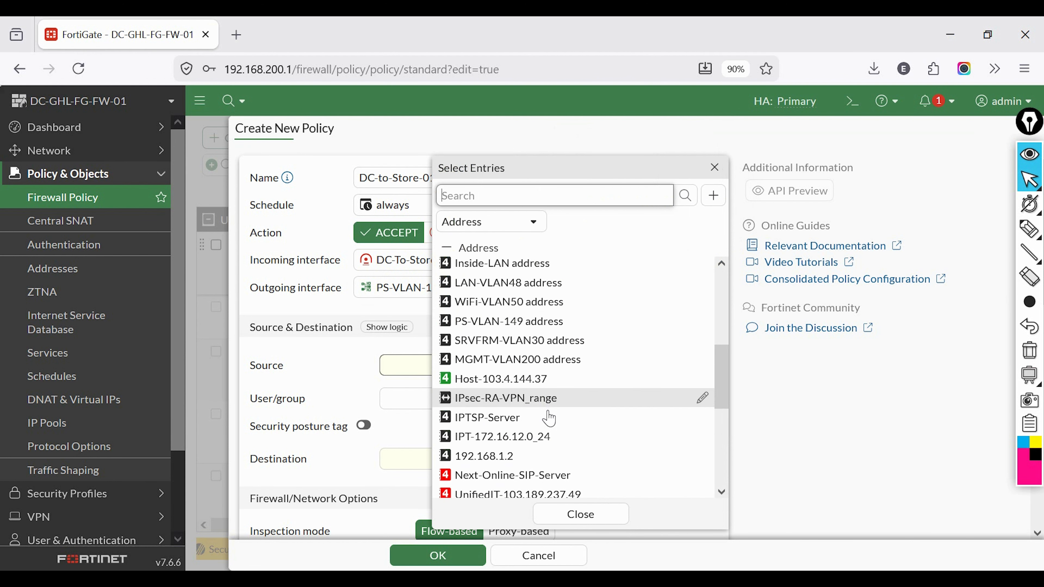
scroll(549, 419, "down", 2)
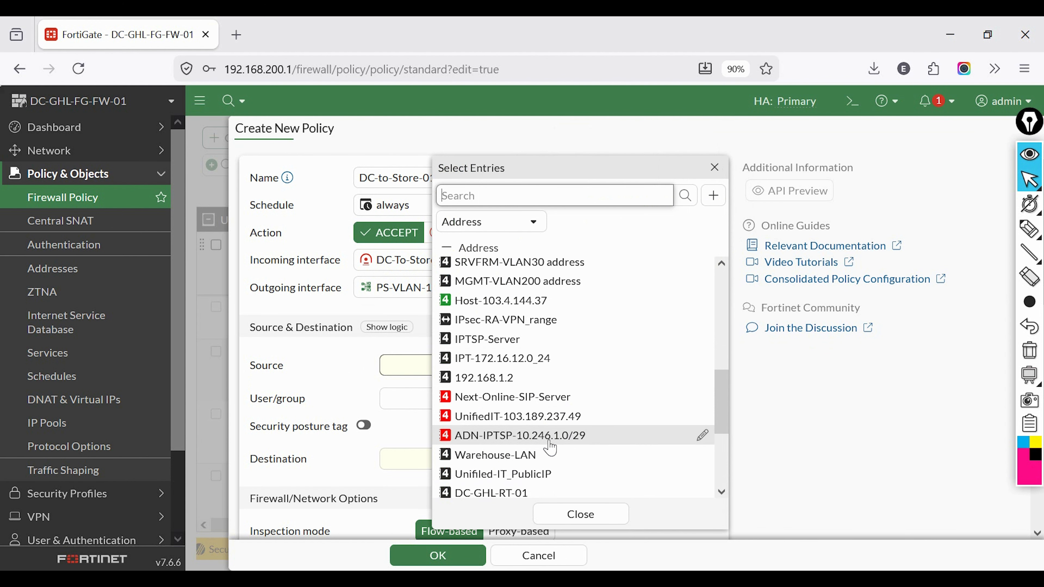
scroll(550, 446, "down", 2)
left_click(495, 454)
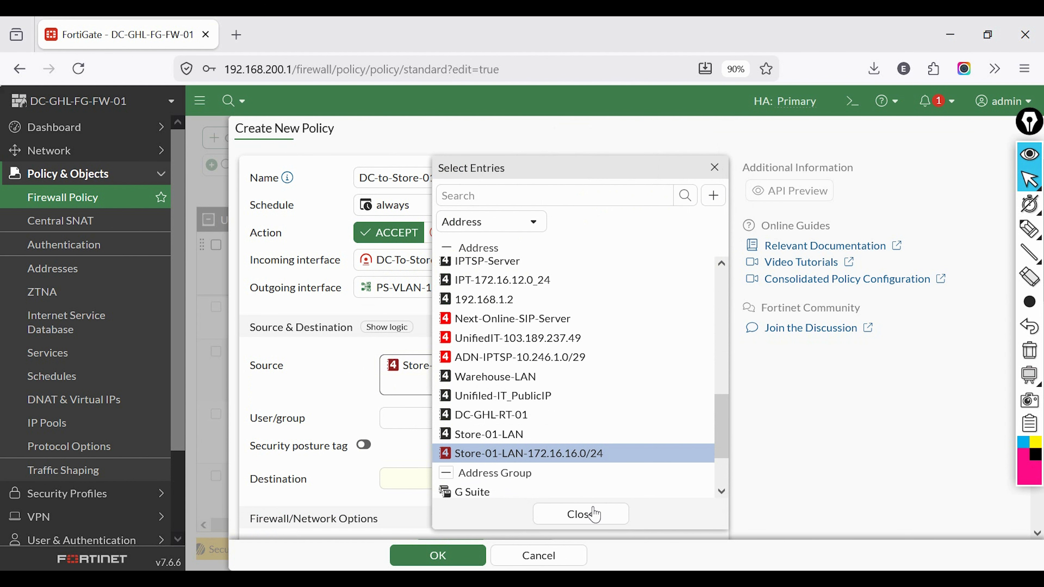
left_click(594, 513)
- Set the policy's destination to the PS-VLAN-149 address object
scroll(448, 452, "down", 4)
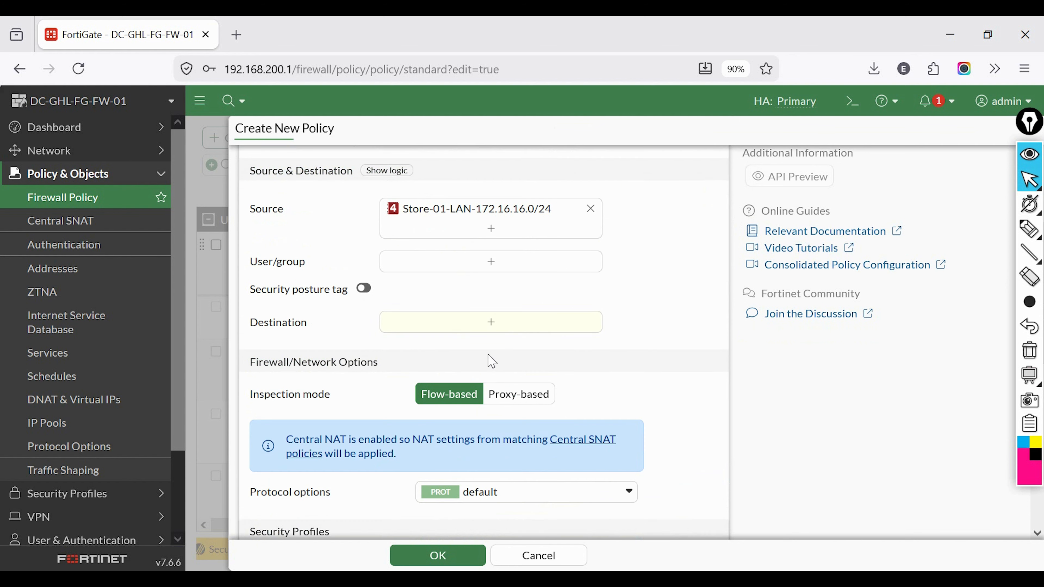
left_click(493, 325)
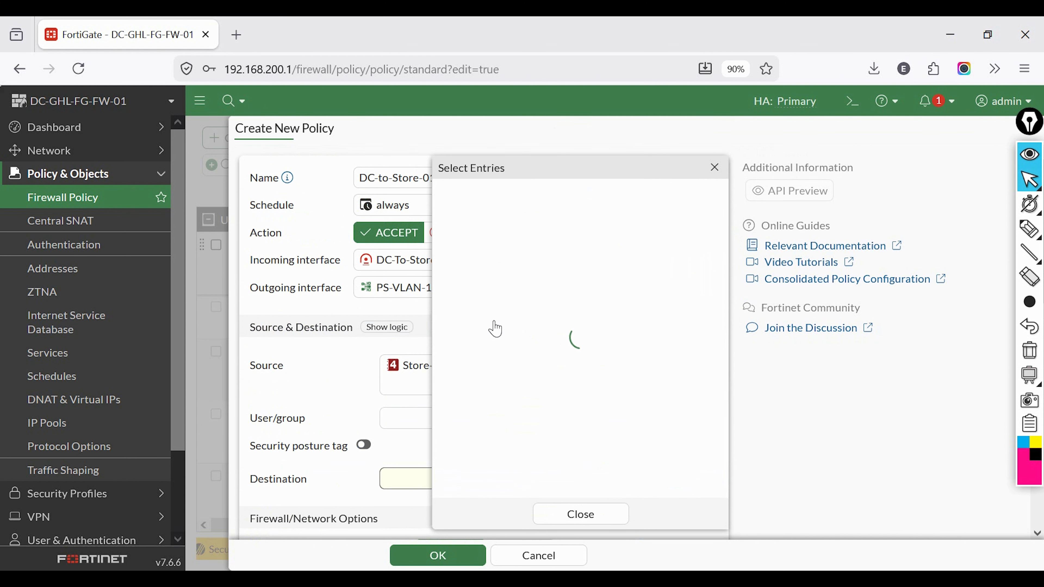
scroll(542, 381, "down", 1)
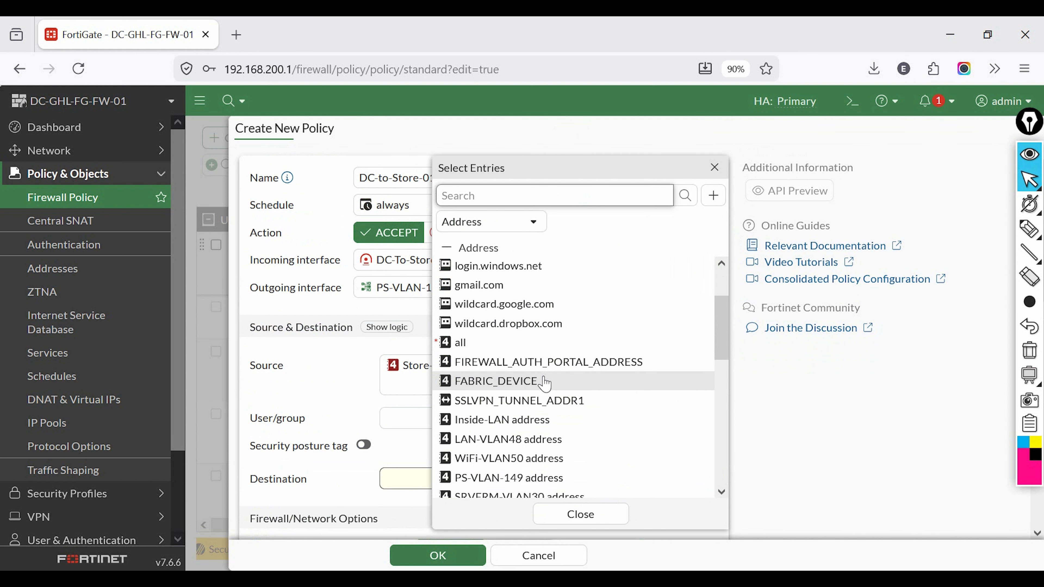
scroll(544, 382, "down", 2)
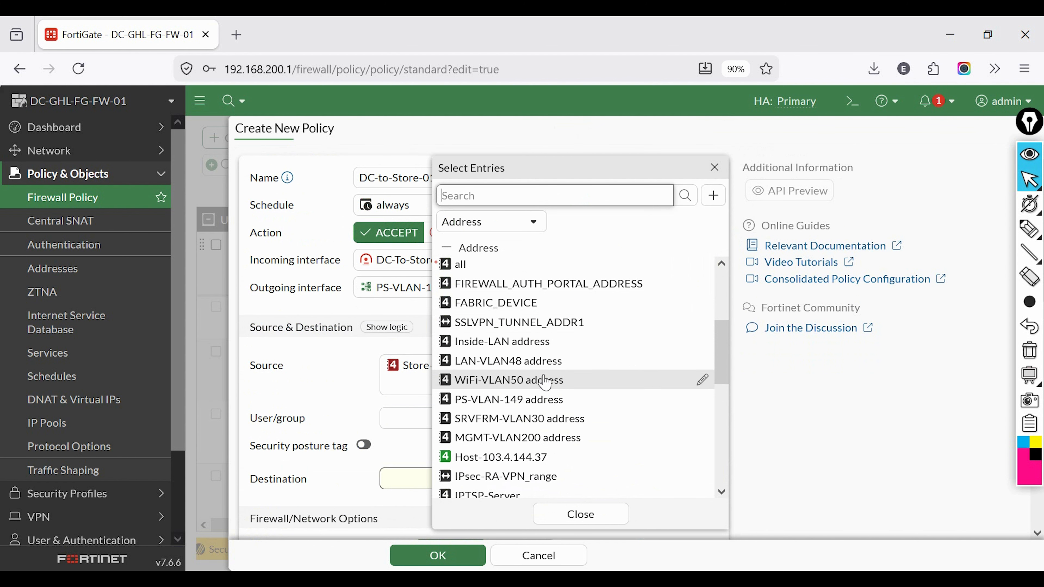
left_click(515, 405)
left_click(576, 513)
- Allow the ALL service in the policy and check the subnet details of the destination address
scroll(423, 452, "down", 3)
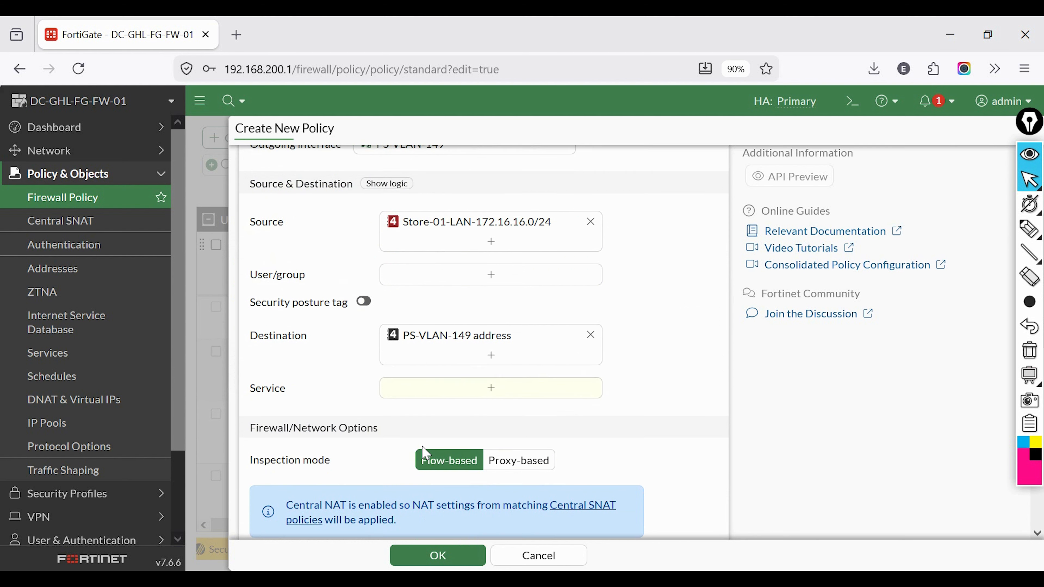
scroll(423, 452, "down", 2)
left_click(507, 304)
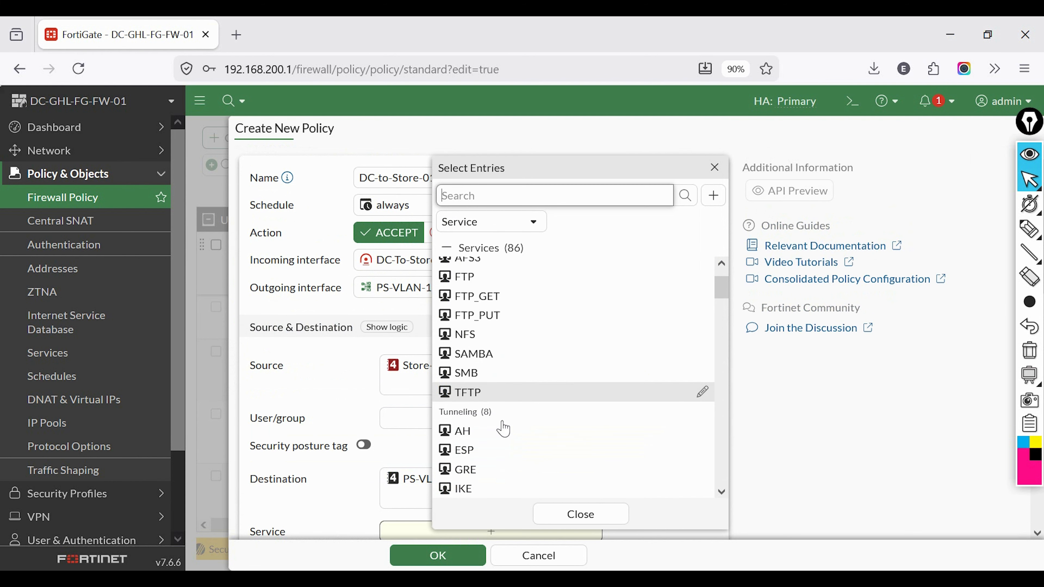
scroll(504, 428, "down", 5)
left_click(485, 421)
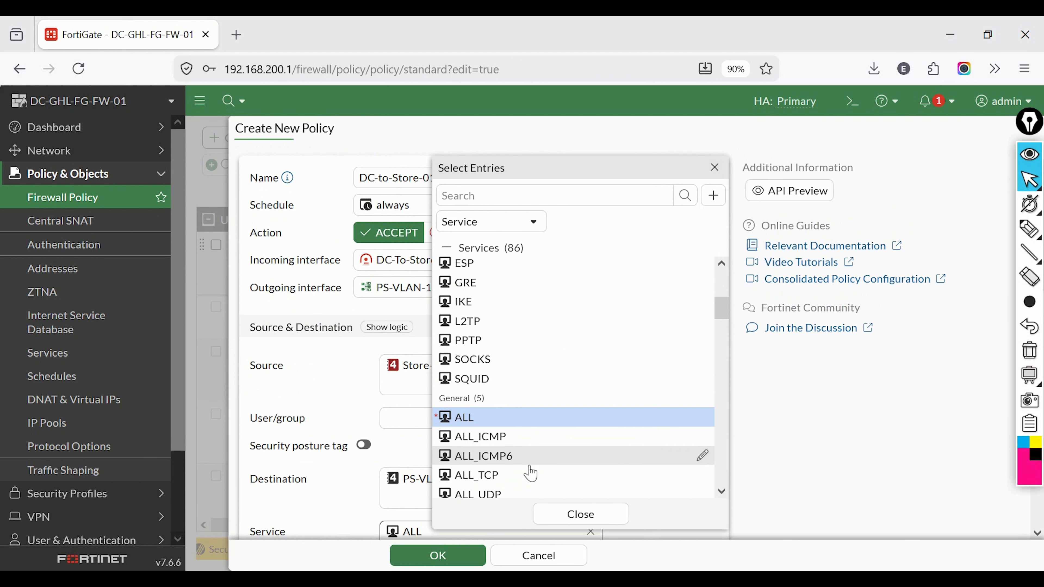
left_click(579, 514)
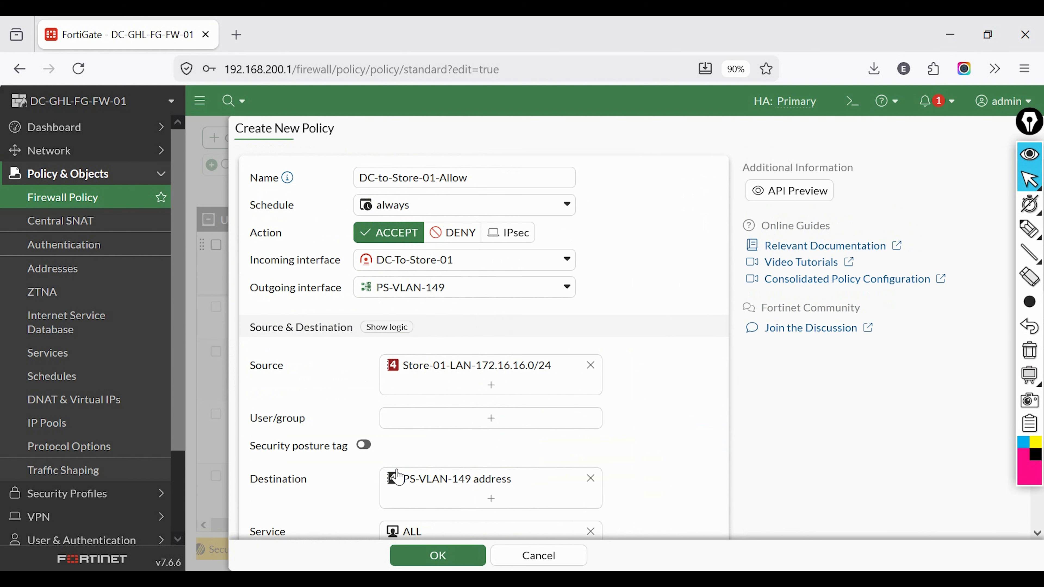
mouse_move(397, 477)
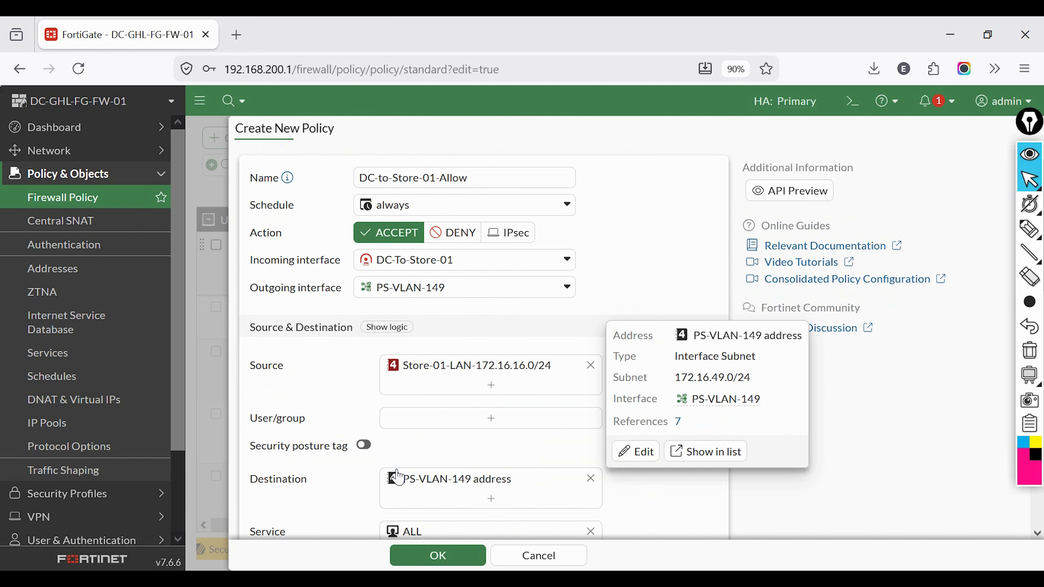
- Log all sessions for the allowed traffic, save the policy, and review its entry across the policy list's columns
scroll(624, 460, "down", 5)
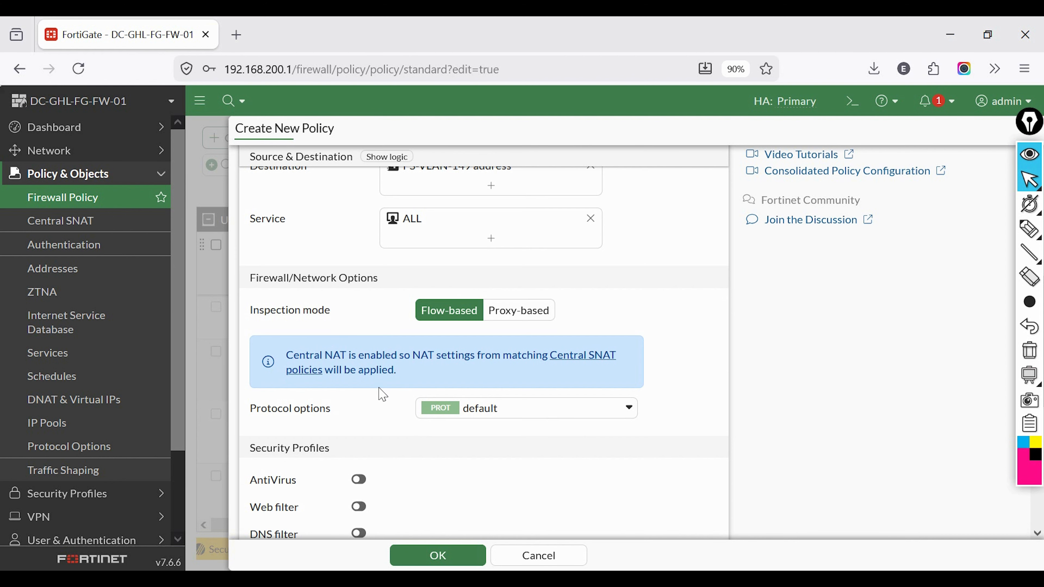
scroll(327, 366, "down", 5)
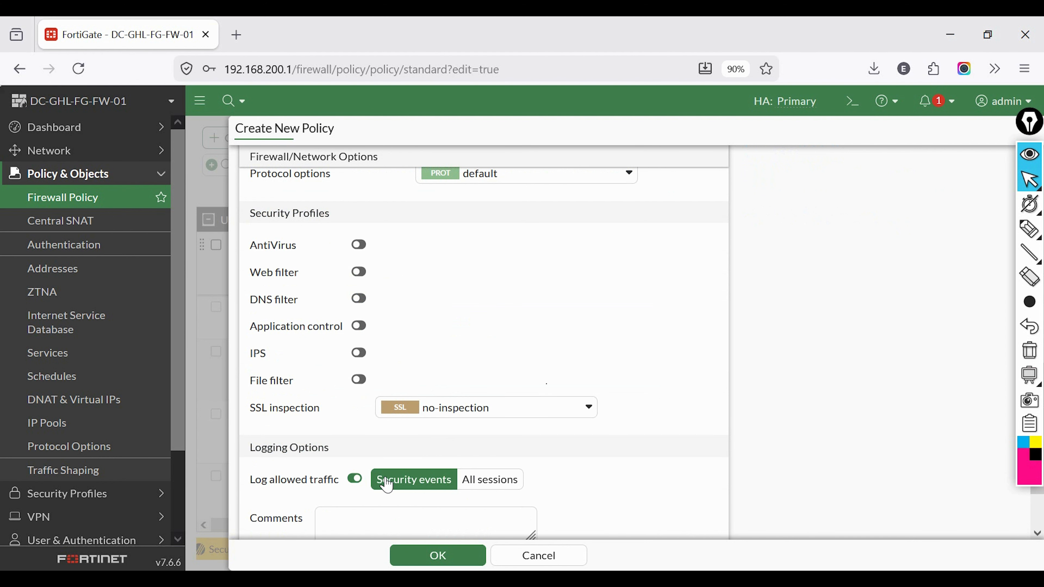
left_click(475, 489)
scroll(419, 485, "down", 2)
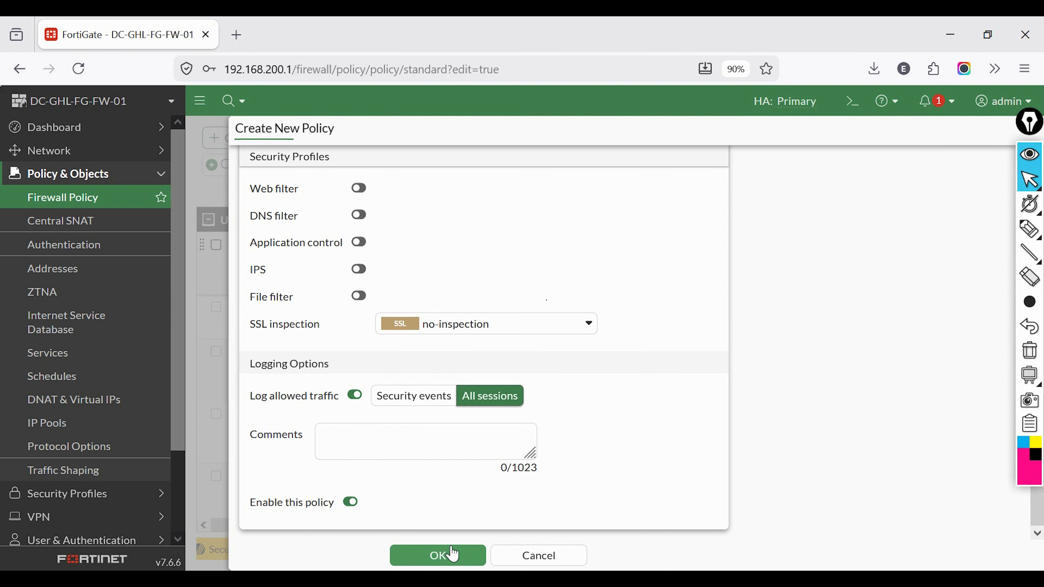
left_click(437, 555)
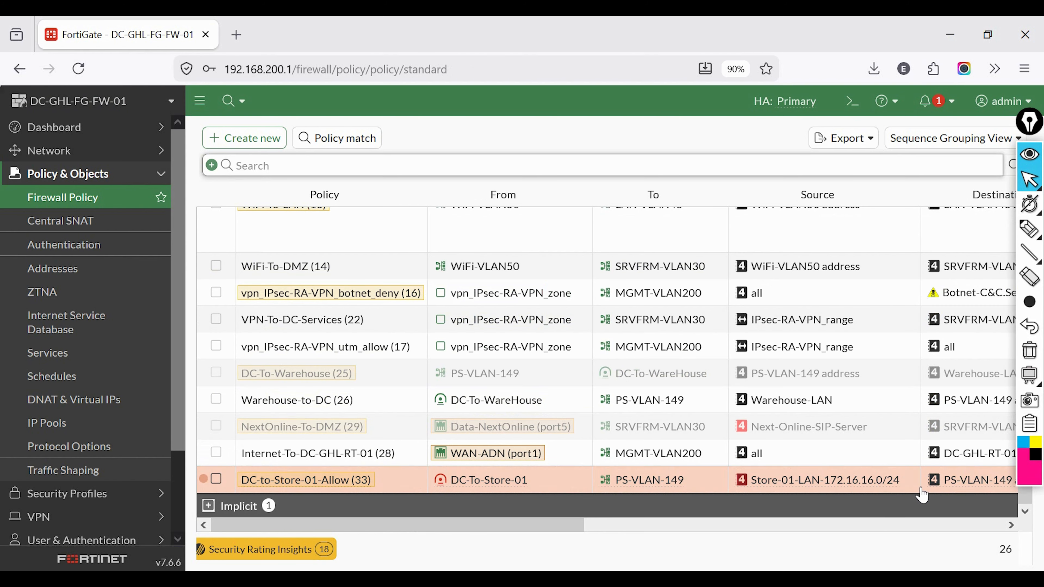
left_click_drag(500, 528, 893, 539)
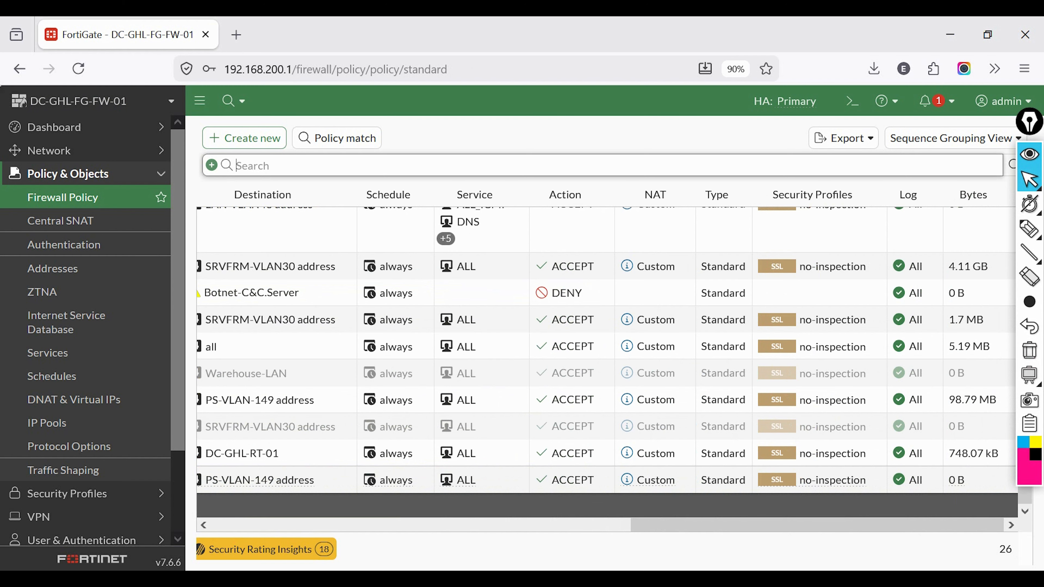
- Switch to the store router's WinBox session and check its IP address list, including the loopback address, before closing the list
left_click(367, 579)
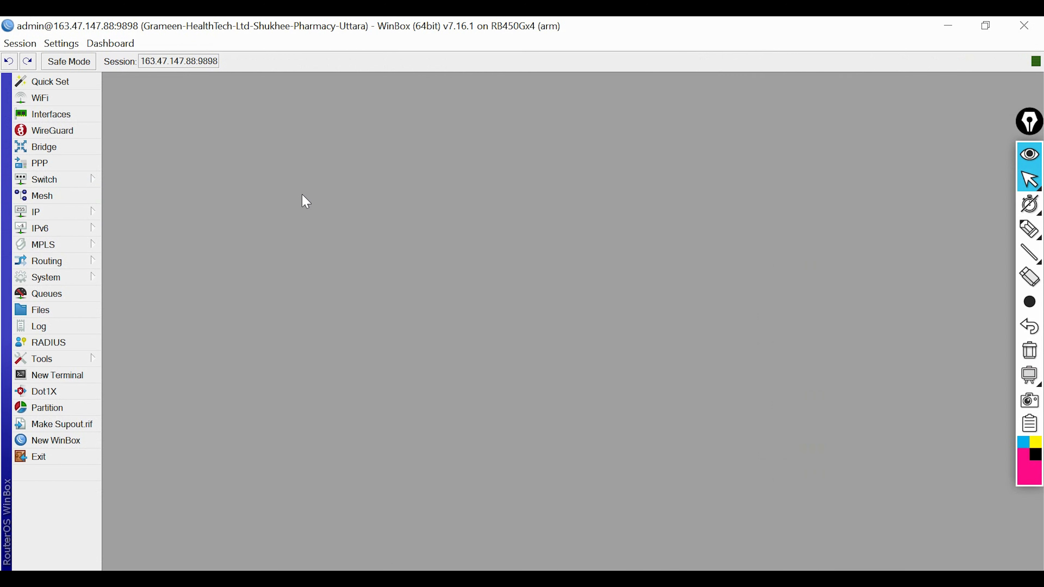
left_click(86, 211)
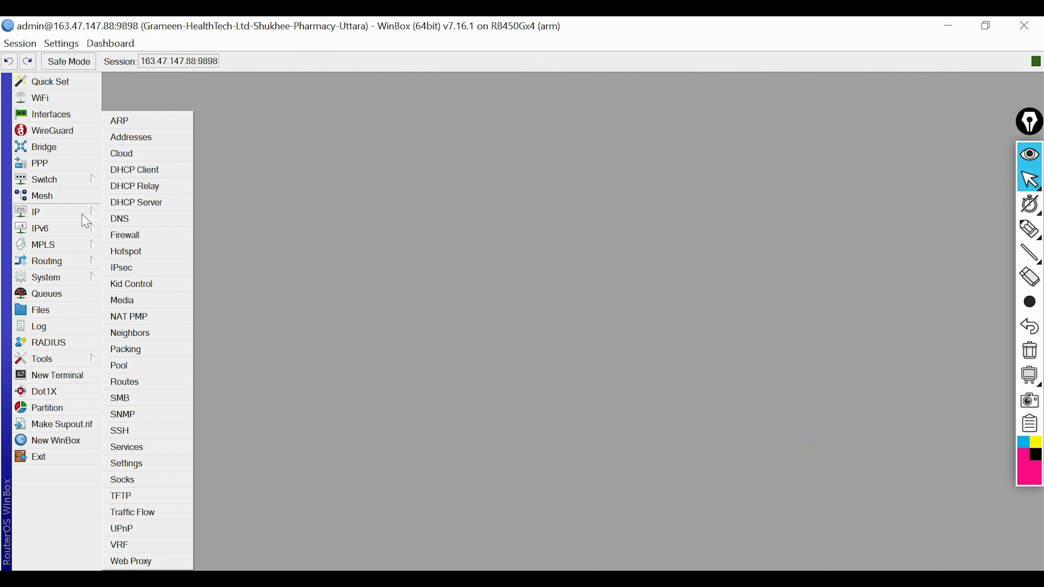
left_click(139, 138)
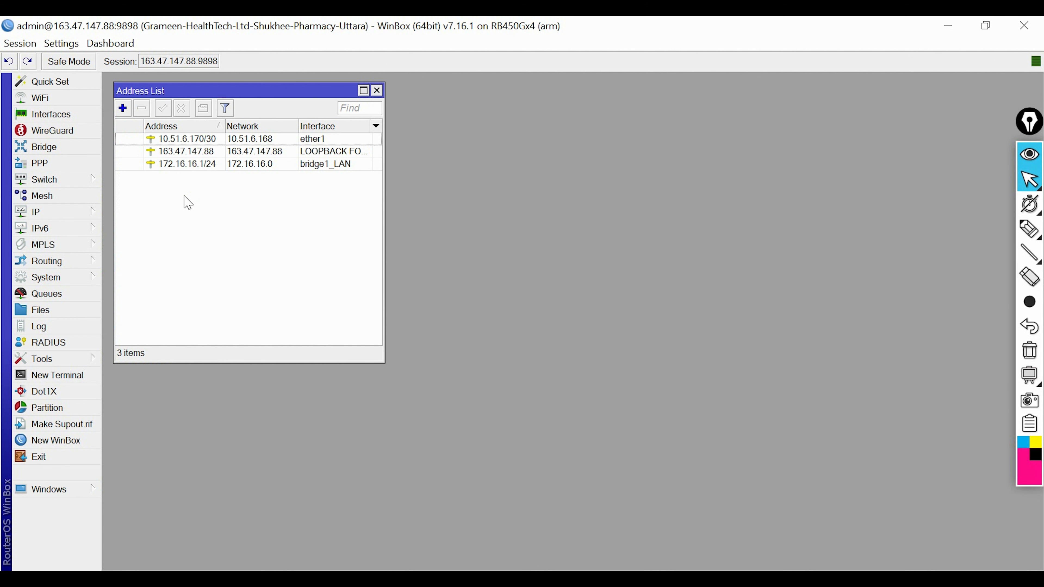
left_click(206, 153)
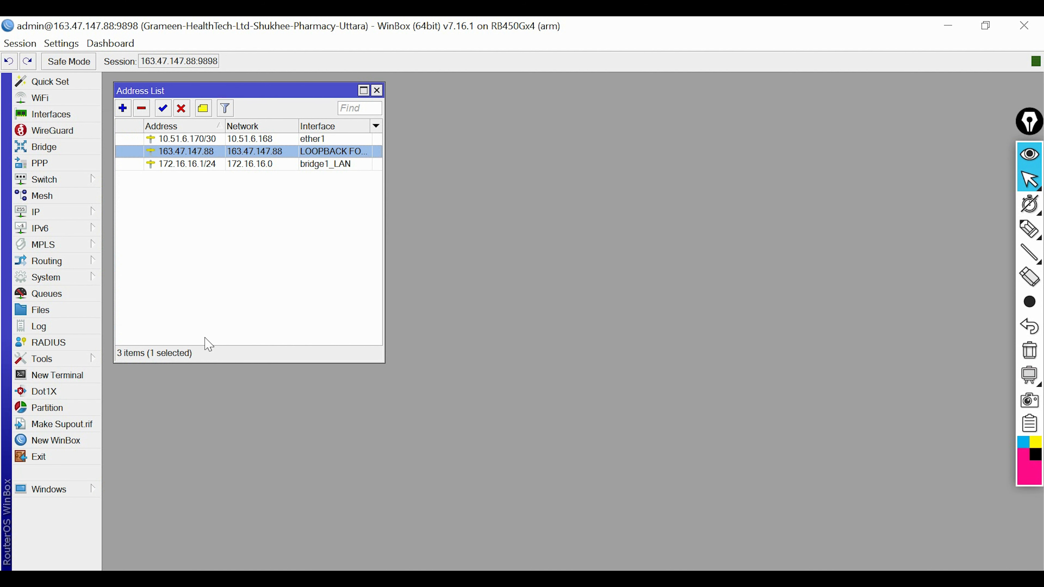
left_click(376, 91)
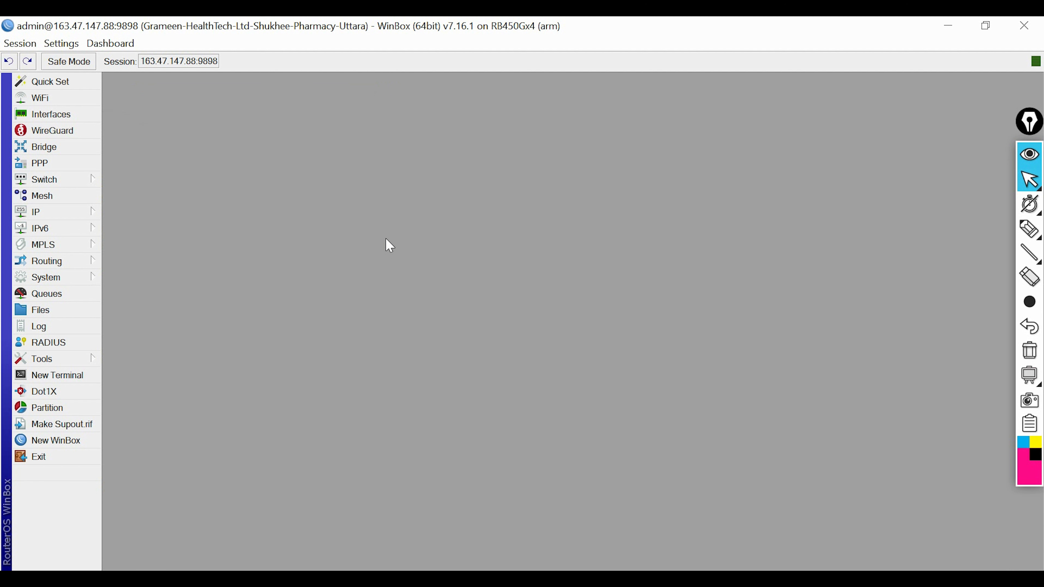
- Create a new IPsec profile named store-to-dc on the store router
left_click(67, 222)
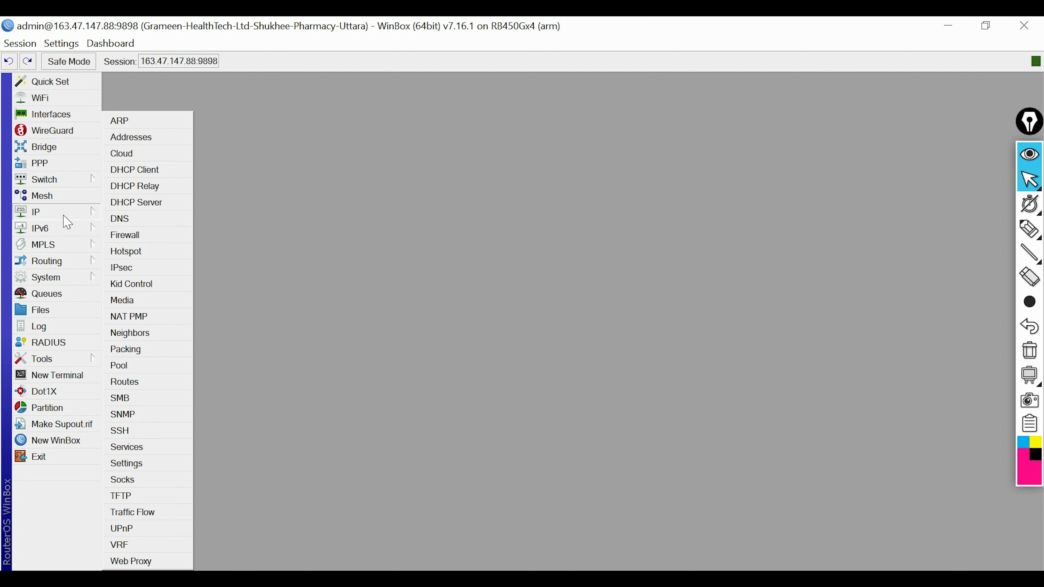
left_click(130, 268)
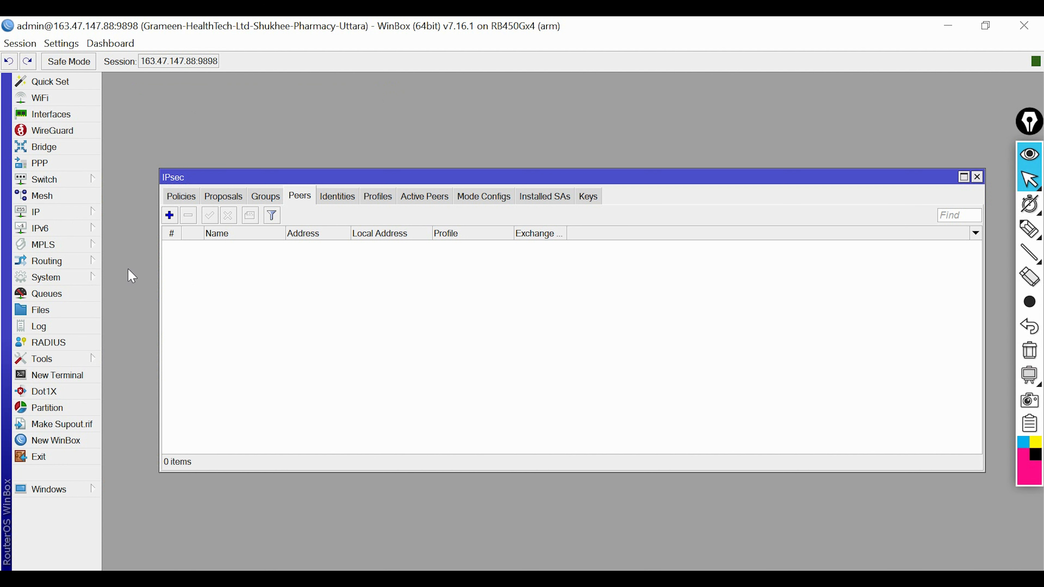
left_click(381, 200)
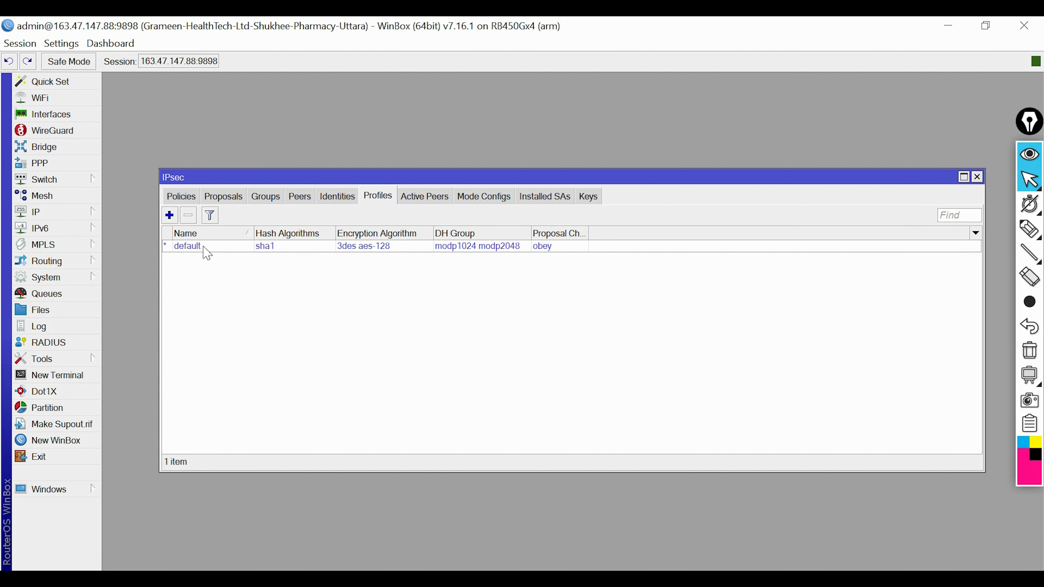
left_click(170, 215)
left_click_drag(551, 168, 457, 180)
type("St")
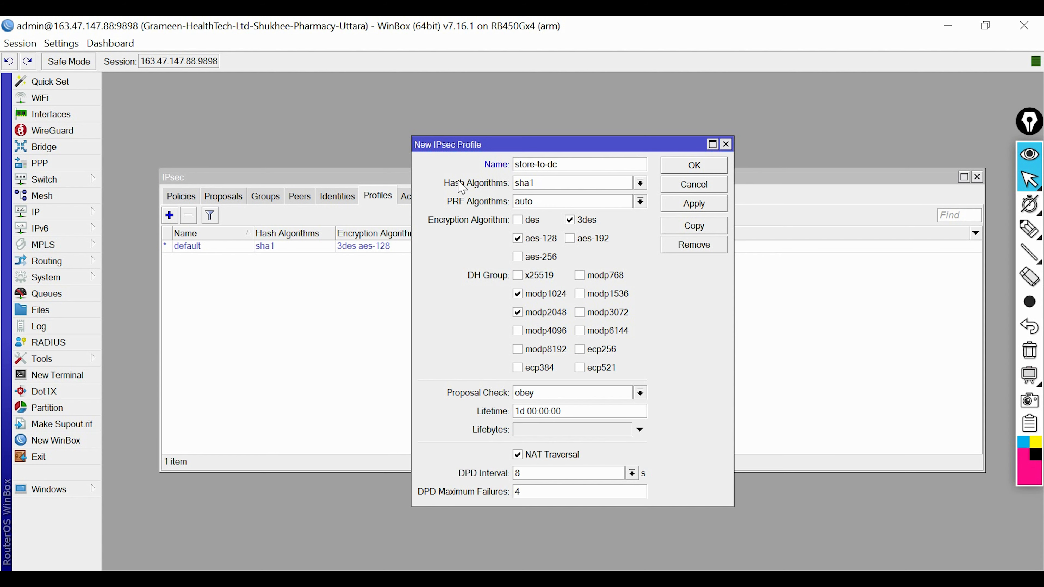
- Restrict the profile to aes-256 encryption and DH group modp1536, clearing 3des, aes-128, modp1024 and modp2048
left_click(568, 221)
left_click(518, 238)
left_click(518, 293)
left_click(518, 312)
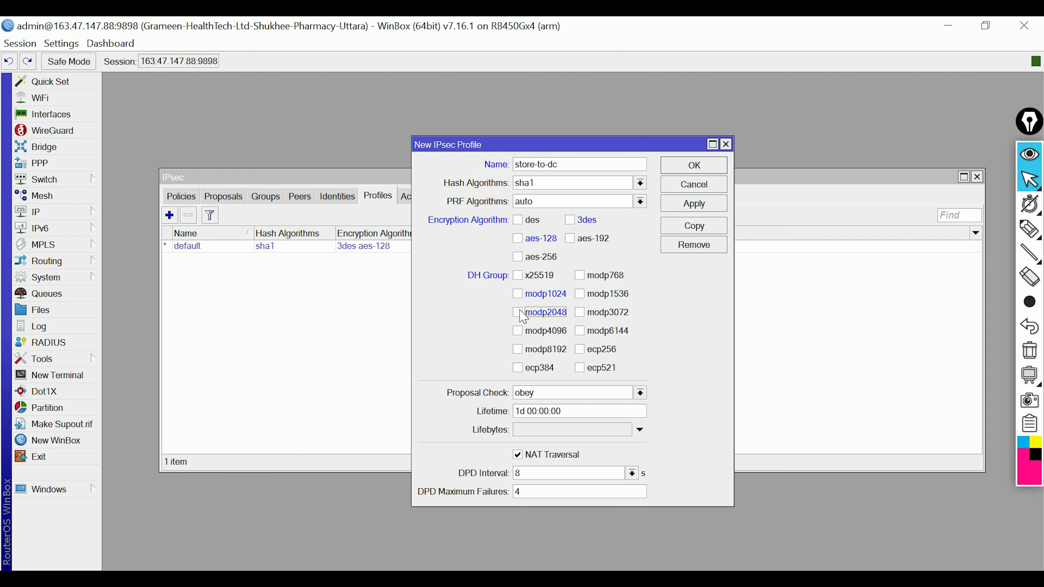
left_click(519, 261)
left_click(579, 294)
- Disable the profile's NAT traversal, set the DPD interval to 120 s and maximum failures to 5, and save the profile
left_click(518, 455)
key("Tab")
type("12")
double_click(552, 494)
type("5")
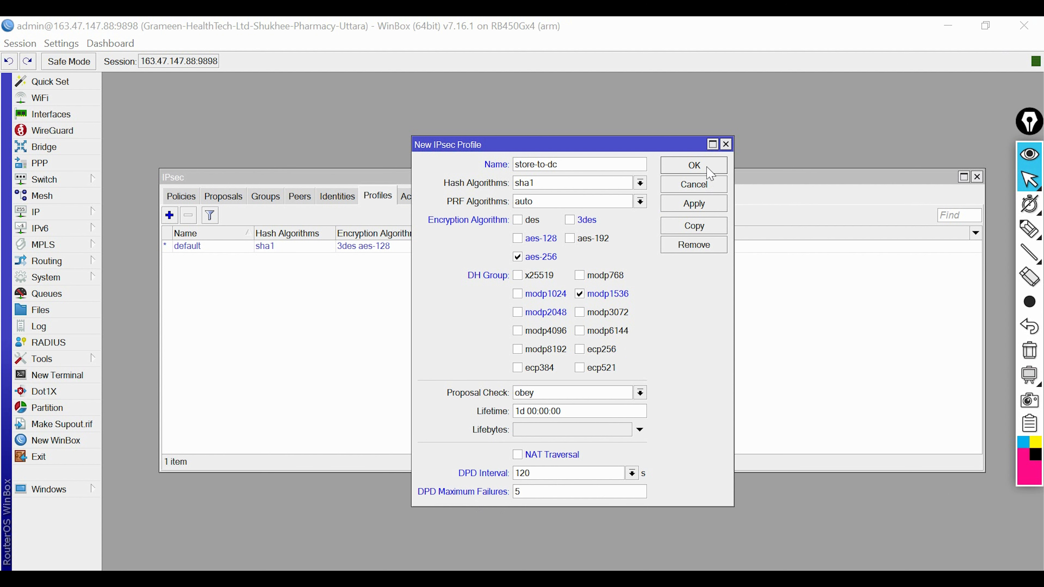
left_click(691, 167)
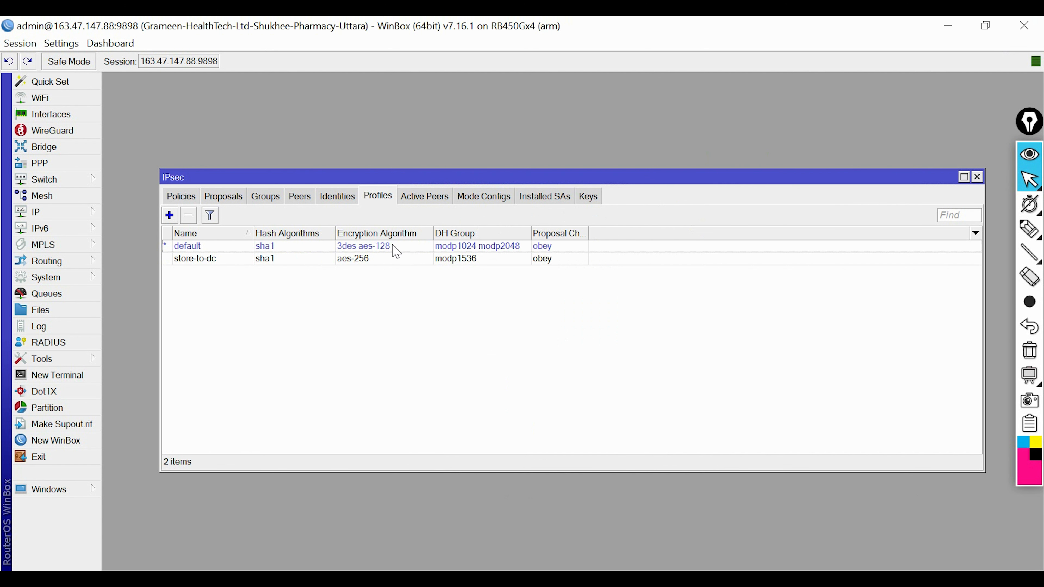
- Start a new IPsec peer named Store01-To-DC with the remote address 202.51.188.106
left_click(298, 198)
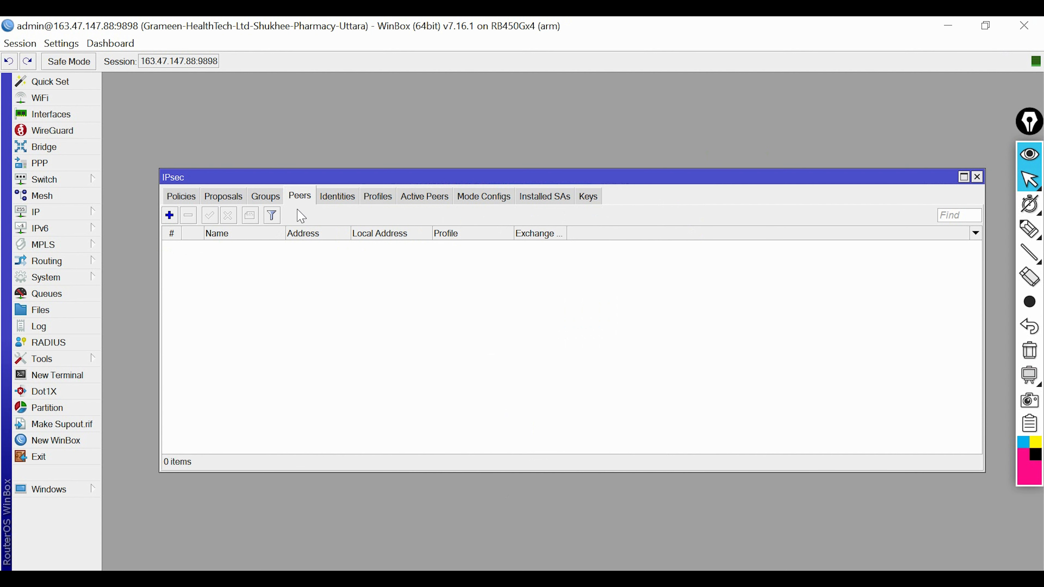
left_click(169, 218)
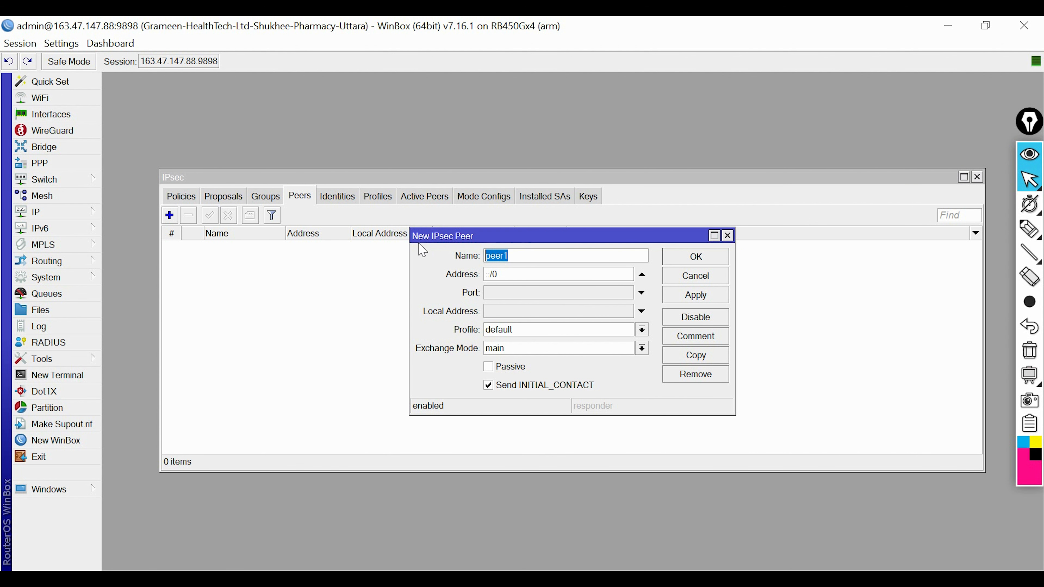
type("Store01-To-DC")
left_click_drag(523, 275, 450, 273)
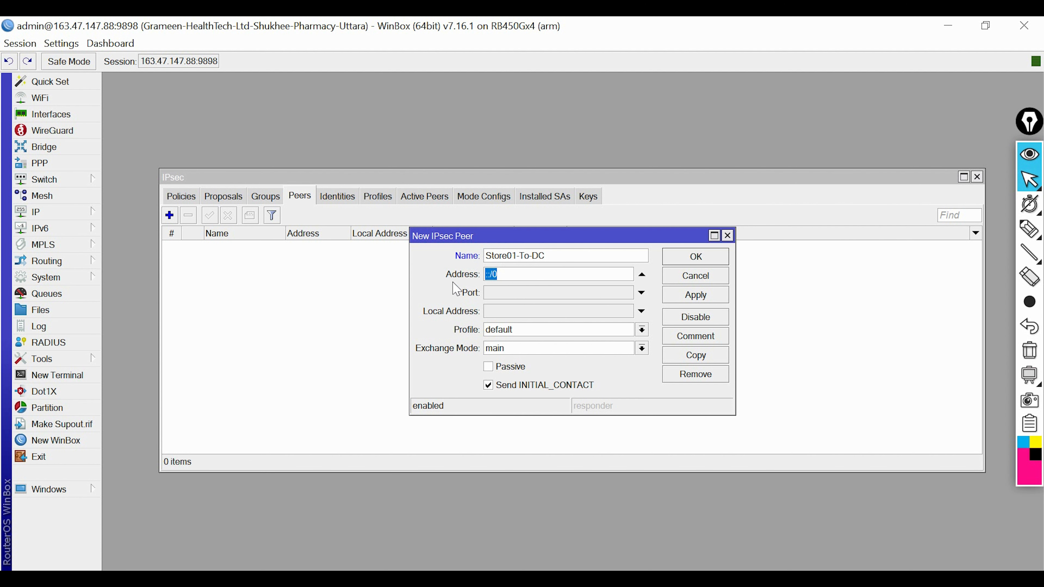
type("202.51.188.106")
left_click(511, 311)
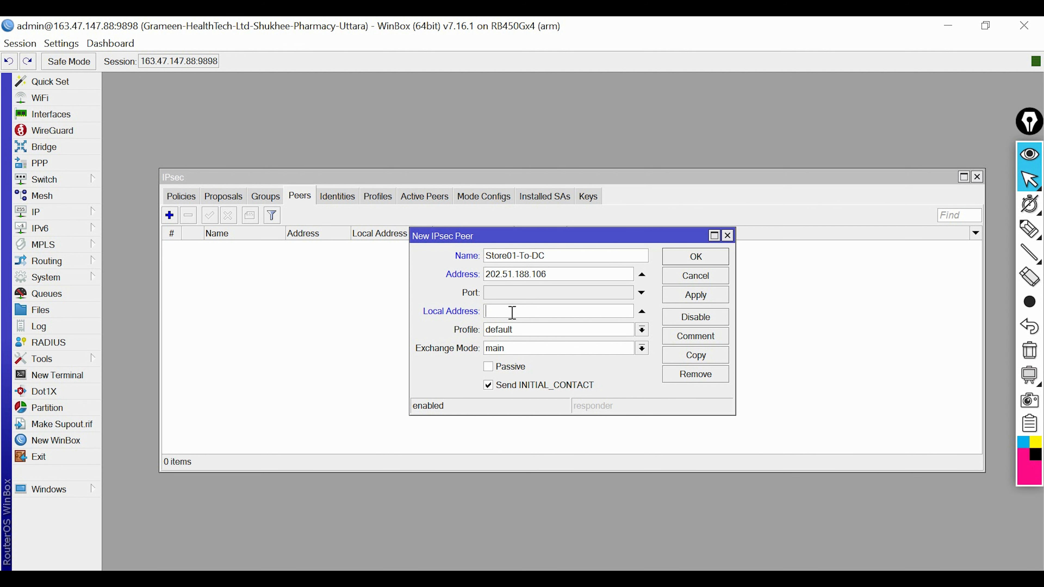
left_click(45, 212)
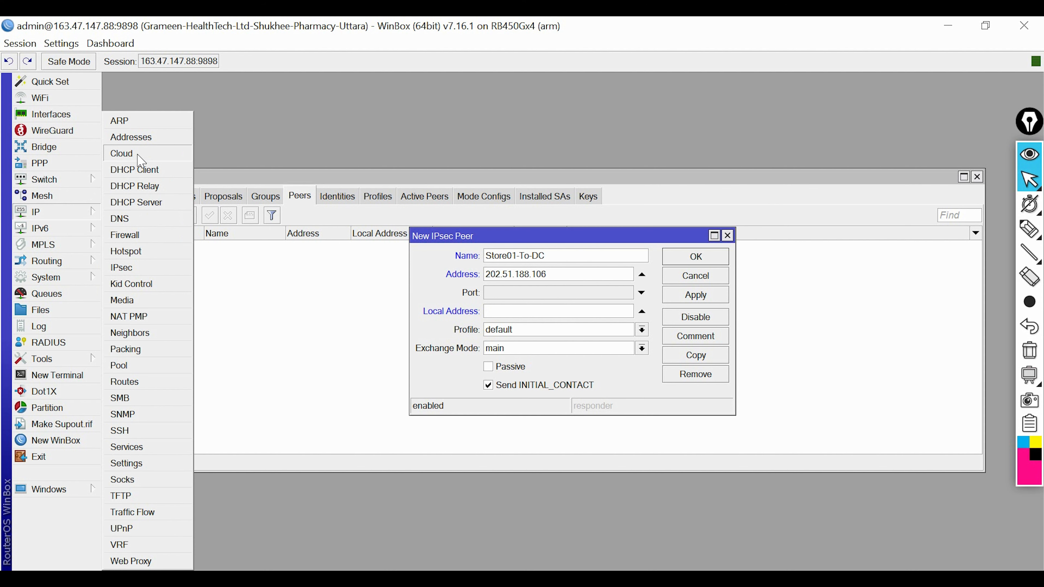
left_click(133, 137)
double_click(189, 151)
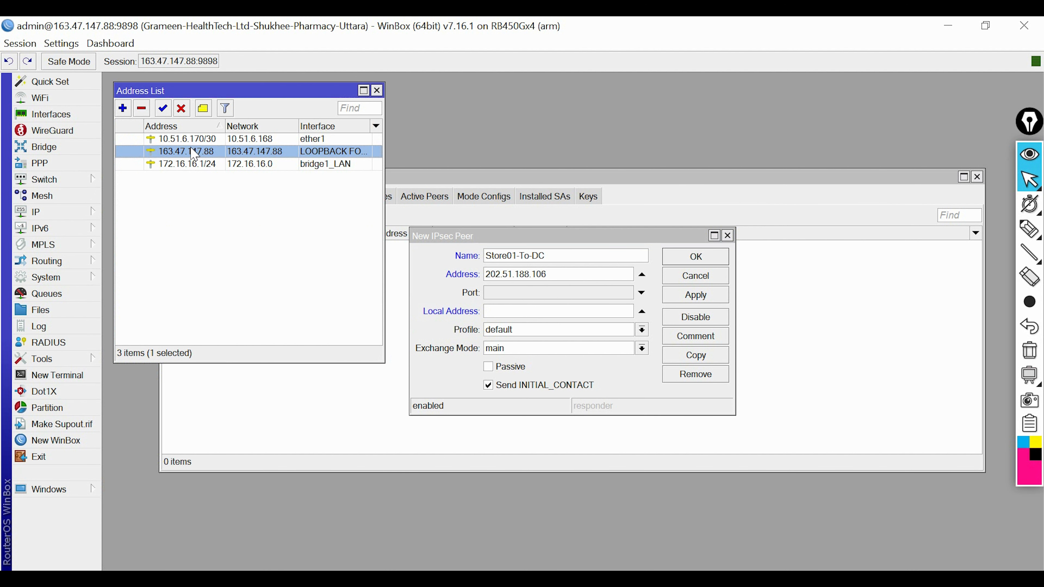
key("Tab")
key("ctrl+c")
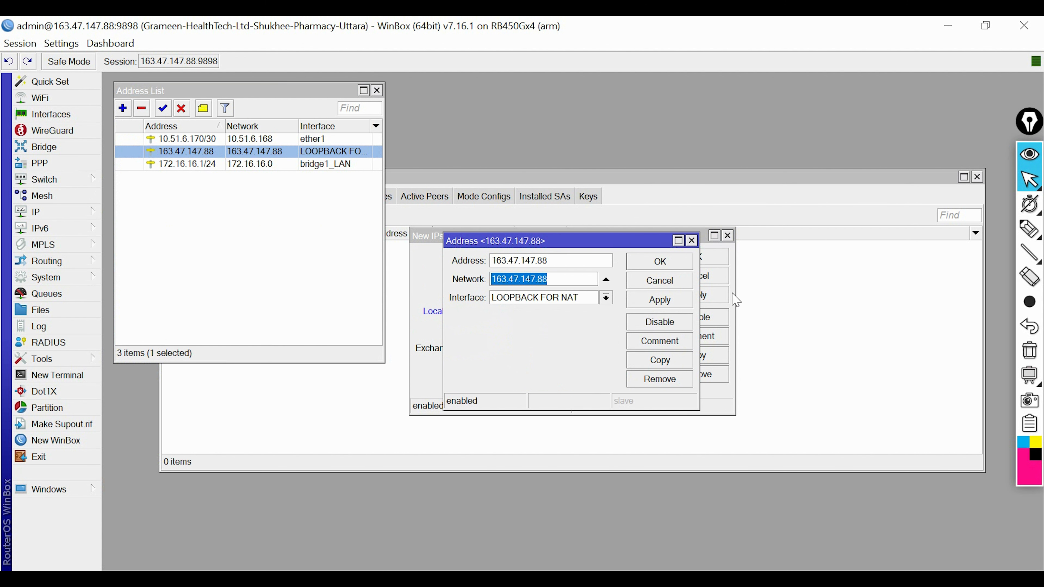
left_click(660, 264)
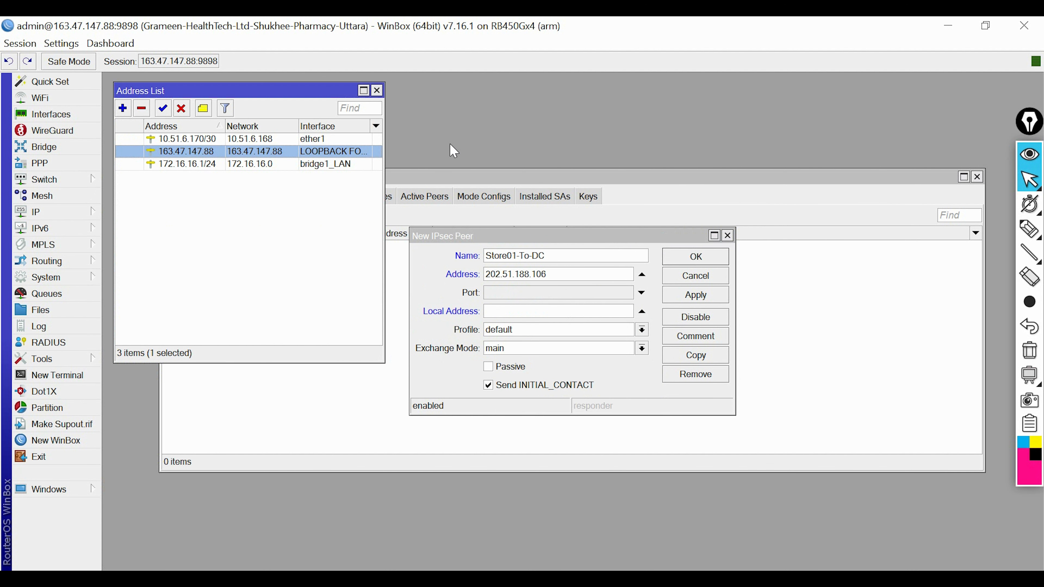
left_click(377, 91)
left_click(488, 311)
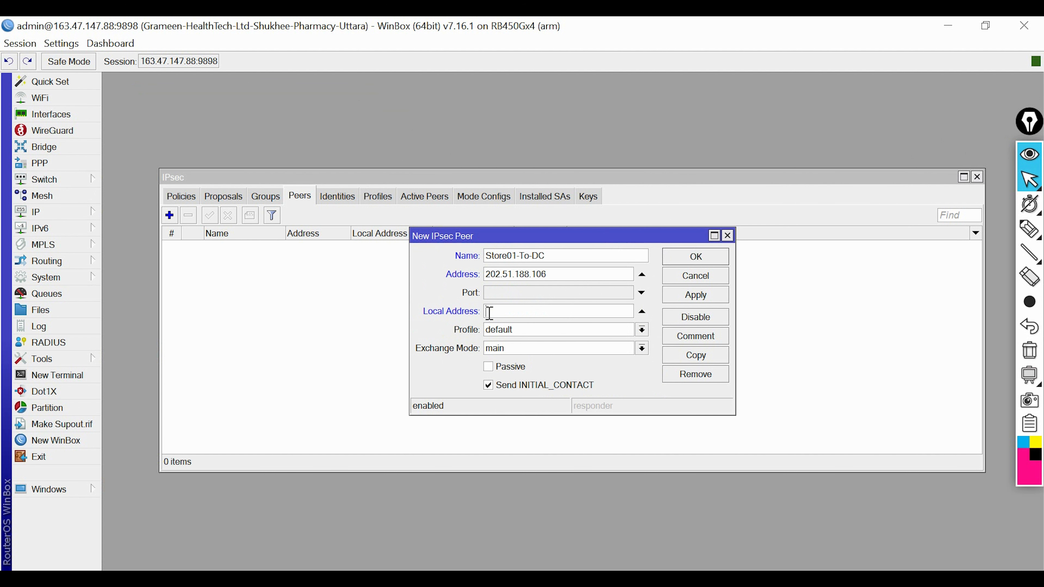
key("ctrl+v")
- Assign the store-to-dc profile and IKE2 exchange mode to the Store01-To-DC peer, and save it
left_click(518, 331)
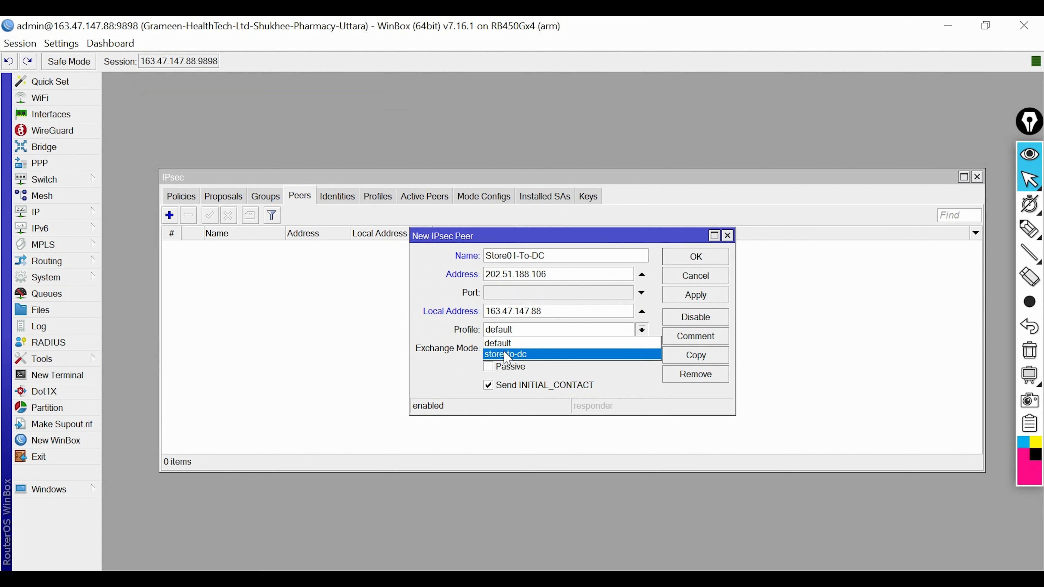
left_click(517, 353)
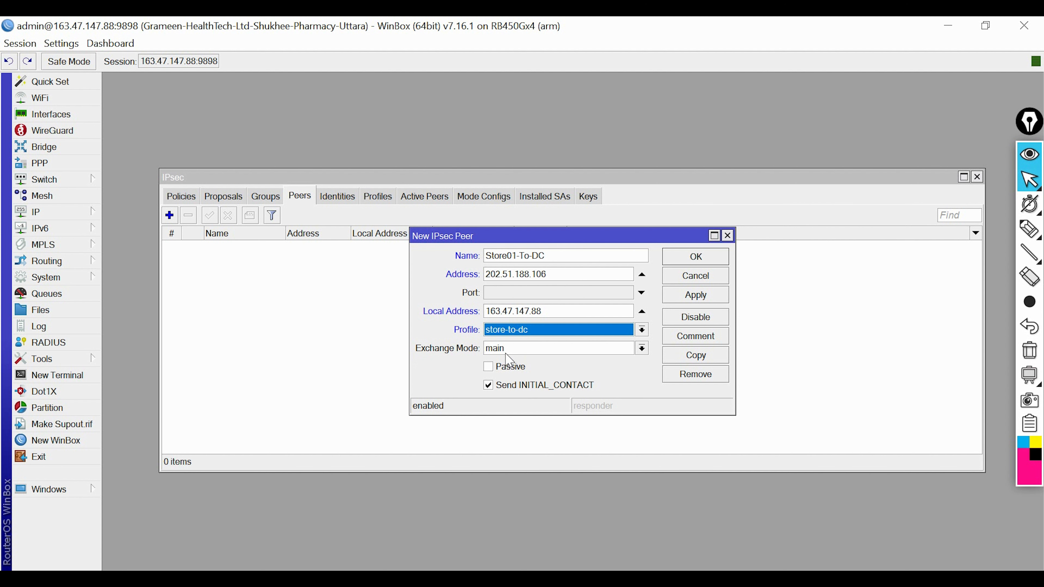
left_click(506, 350)
left_click(498, 364)
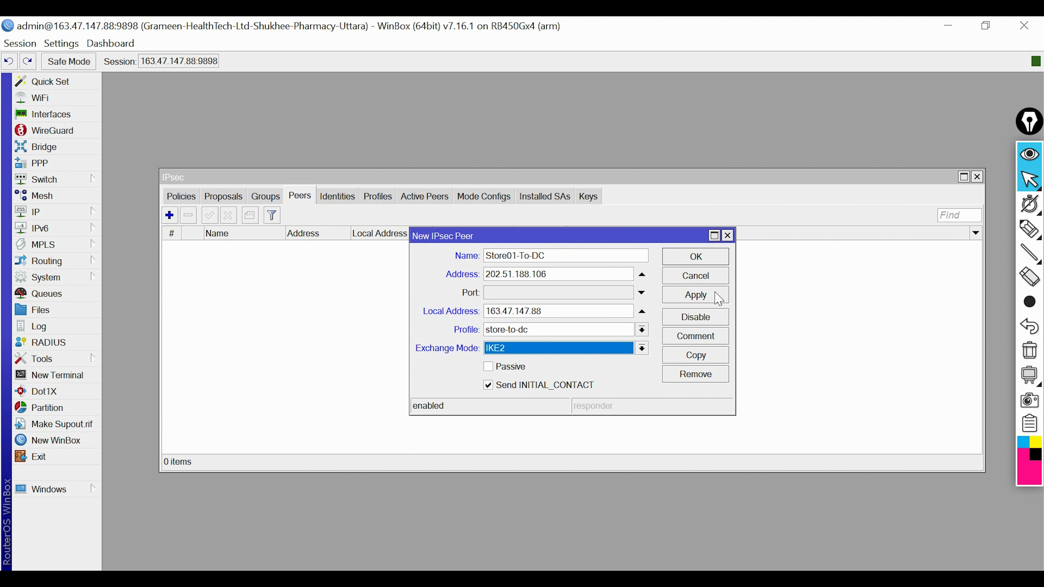
left_click(707, 297)
left_click(700, 262)
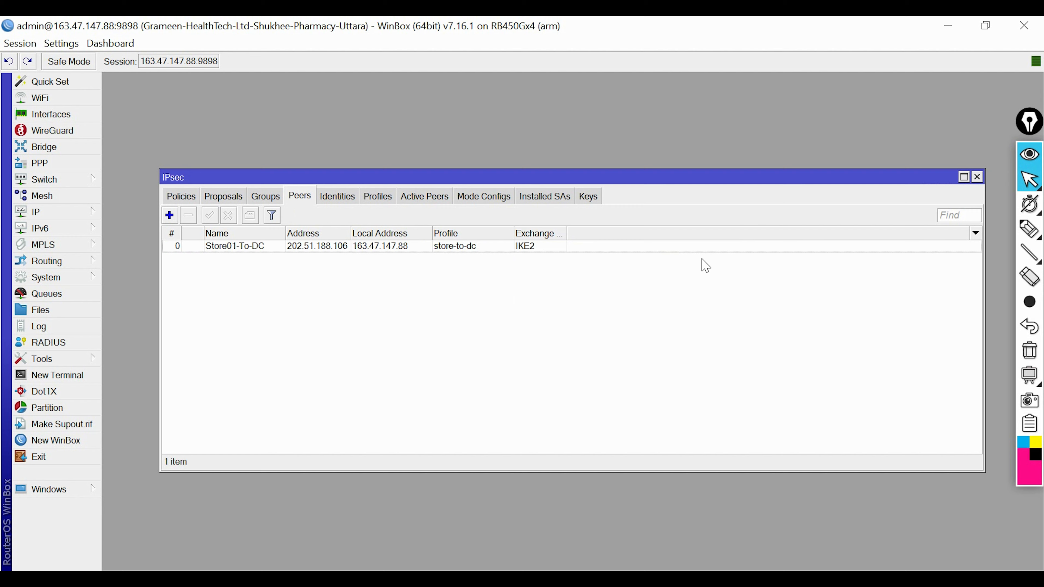
- Create an IPsec identity for peer Store01-To-DC using pre shared key authentication, enter the pre-shared secret, and save it
left_click(343, 202)
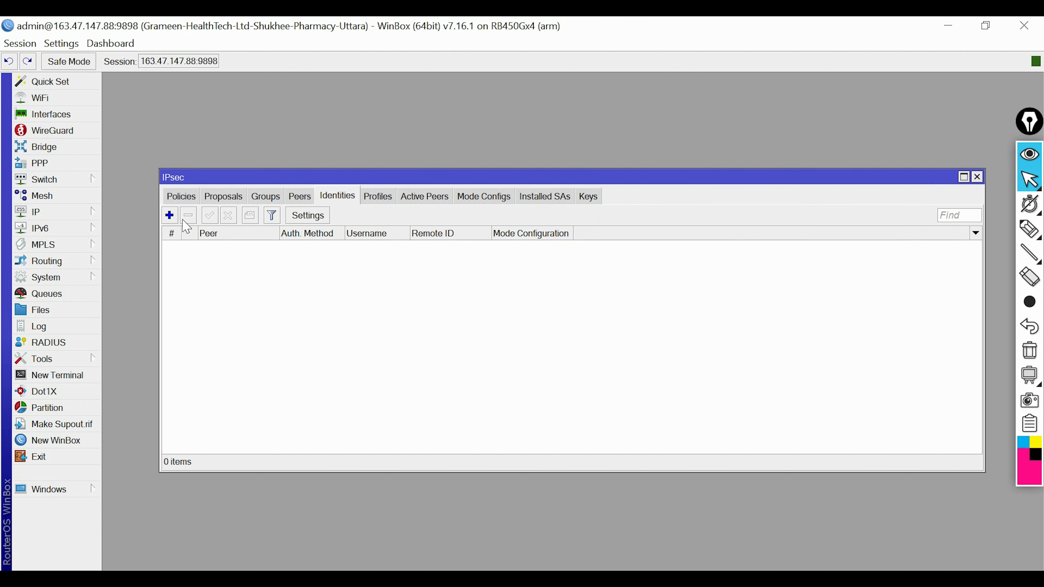
left_click(169, 215)
left_click(580, 214)
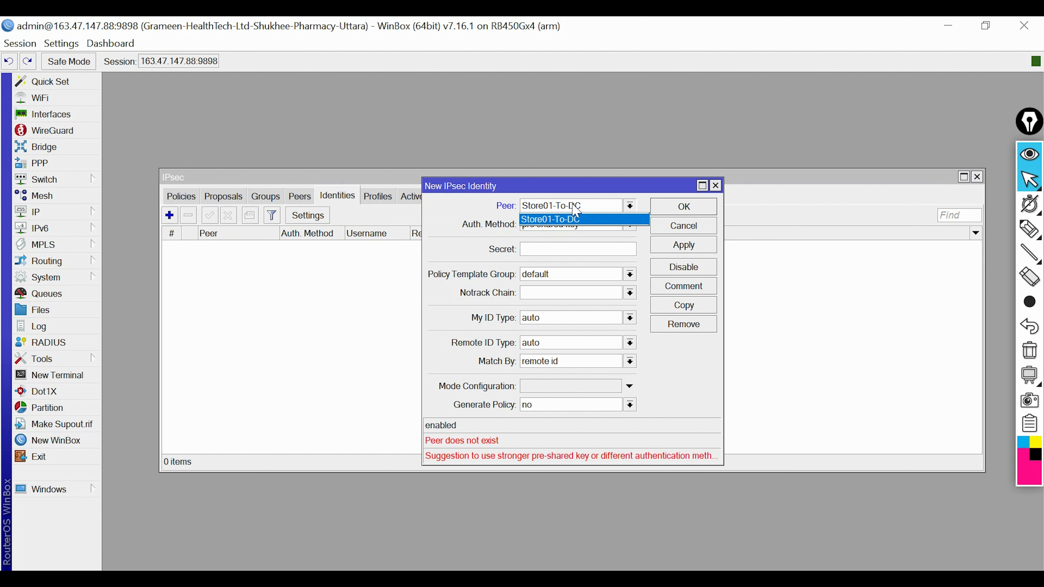
left_click(565, 220)
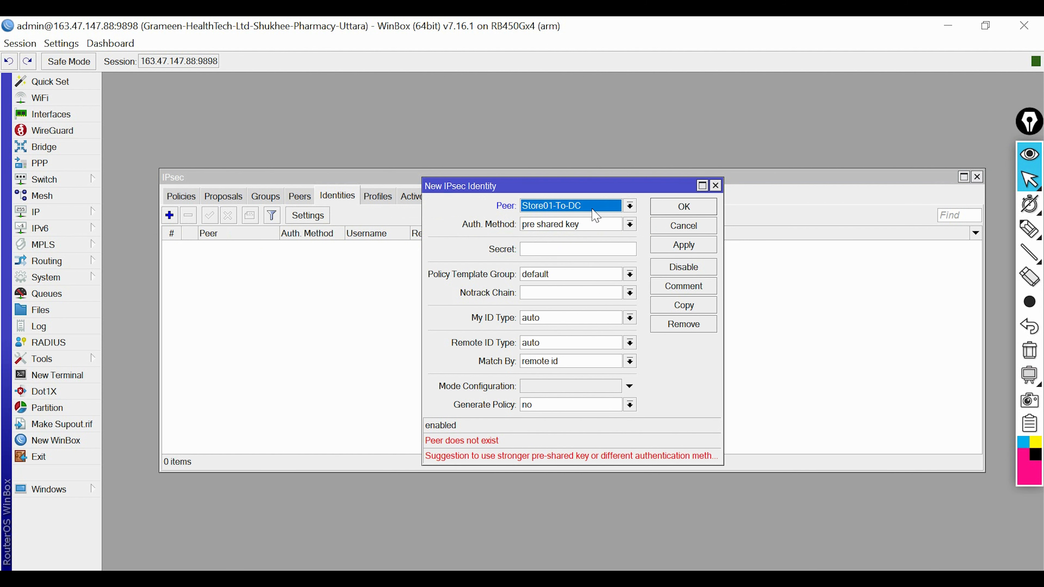
left_click(564, 226)
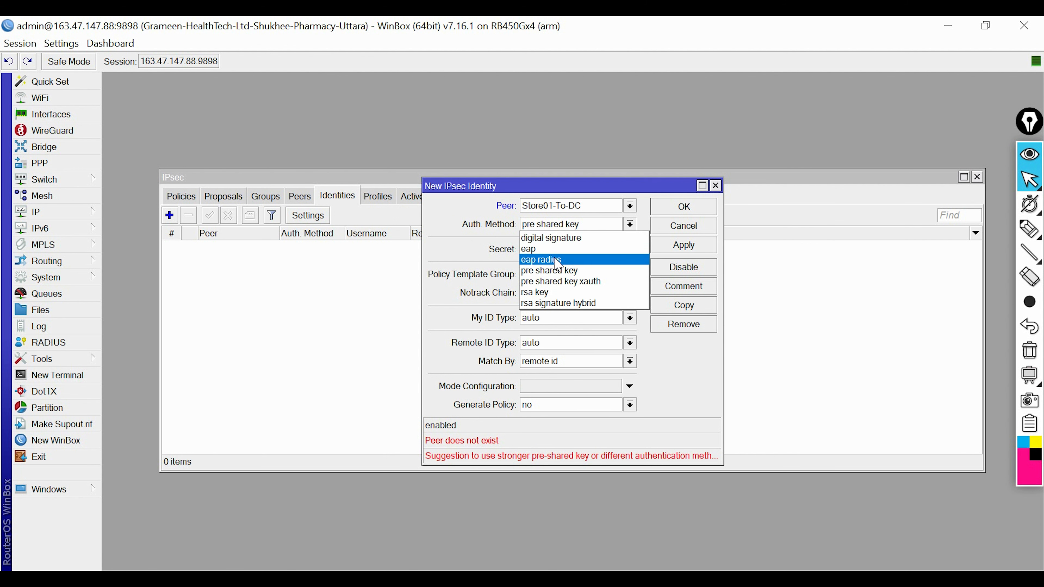
left_click(553, 271)
left_click(546, 251)
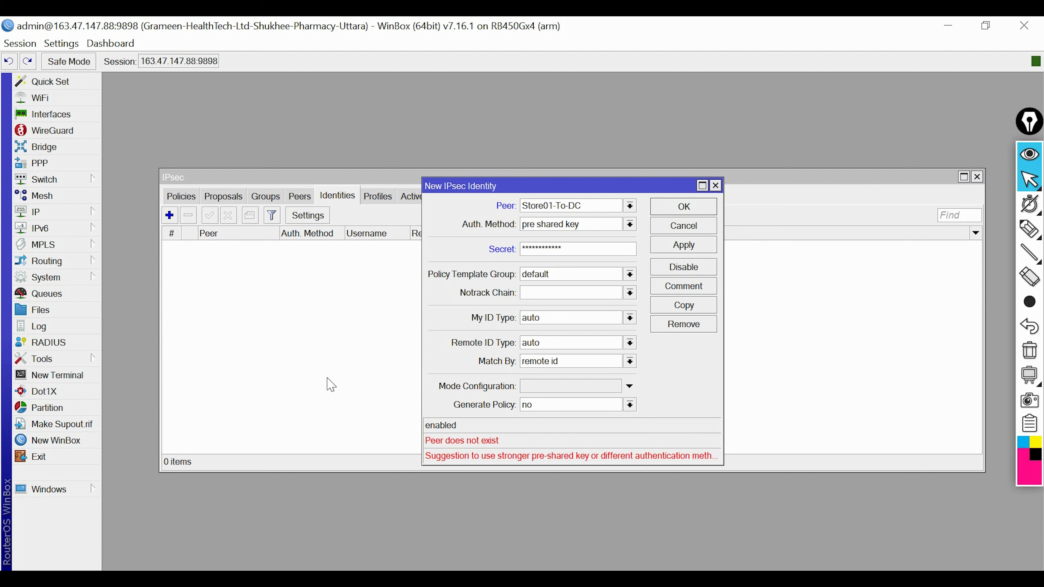
left_click(692, 244)
left_click(689, 213)
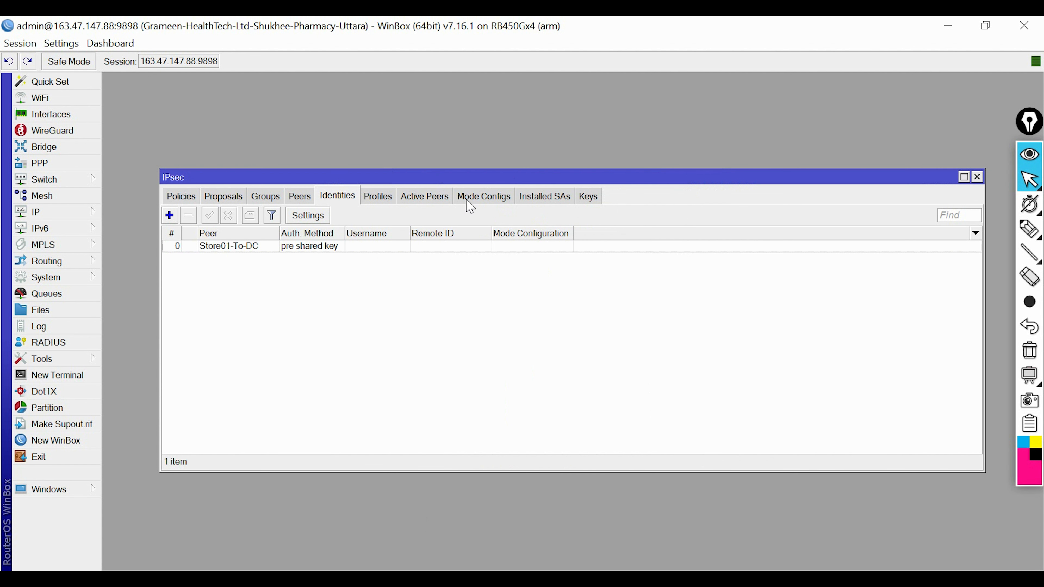
left_click(441, 196)
left_click(383, 201)
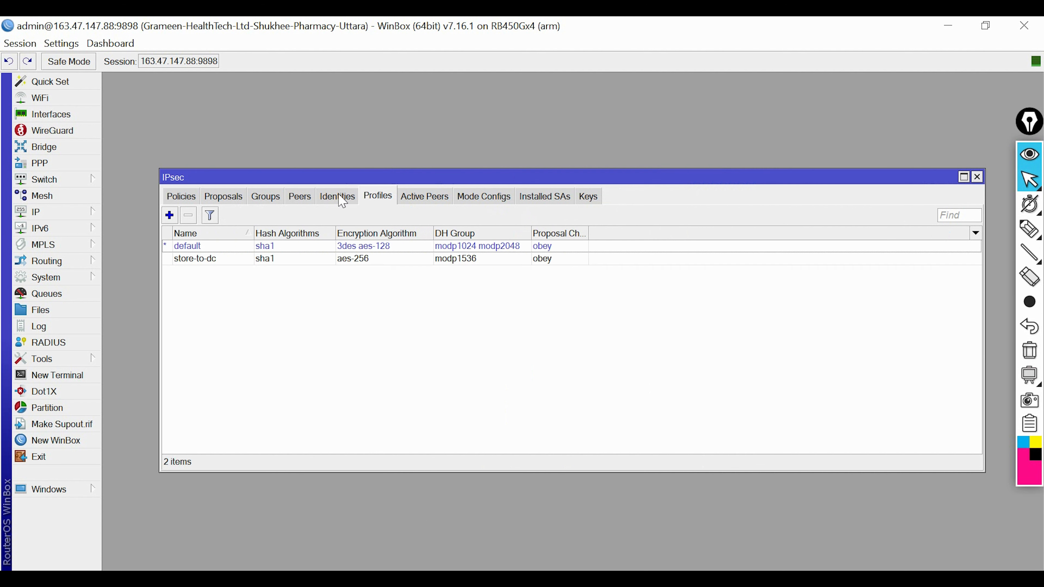
left_click(341, 201)
left_click(261, 201)
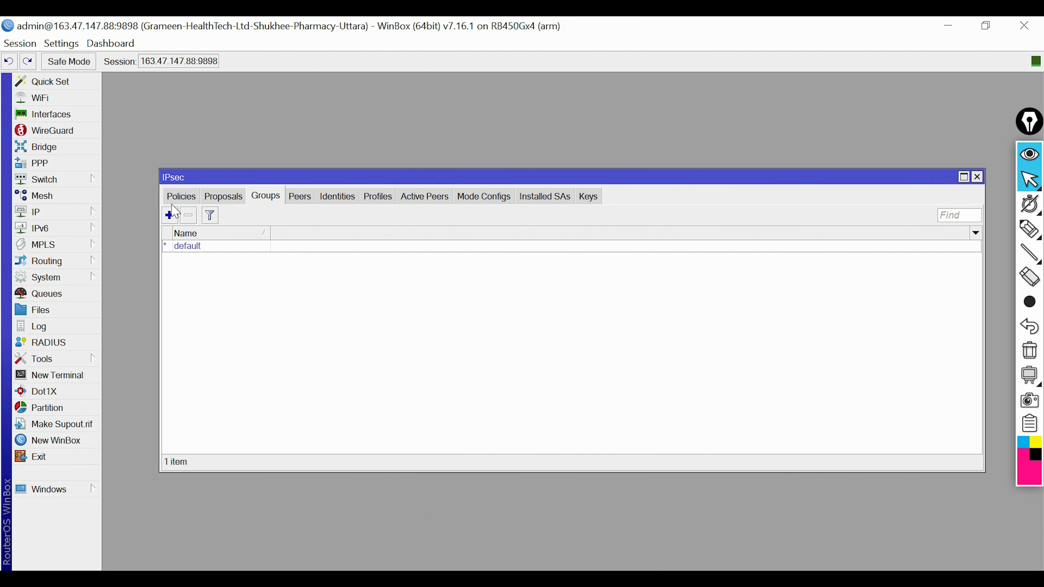
left_click(177, 201)
left_click(210, 197)
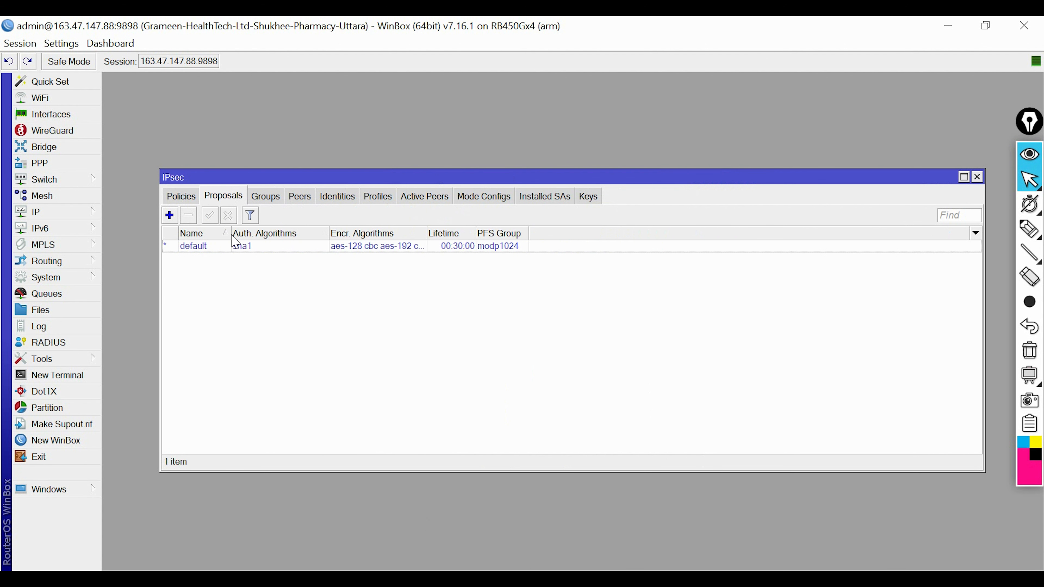
left_click(179, 197)
- Start a new IPsec proposal named Store01-To-DC
left_click(224, 197)
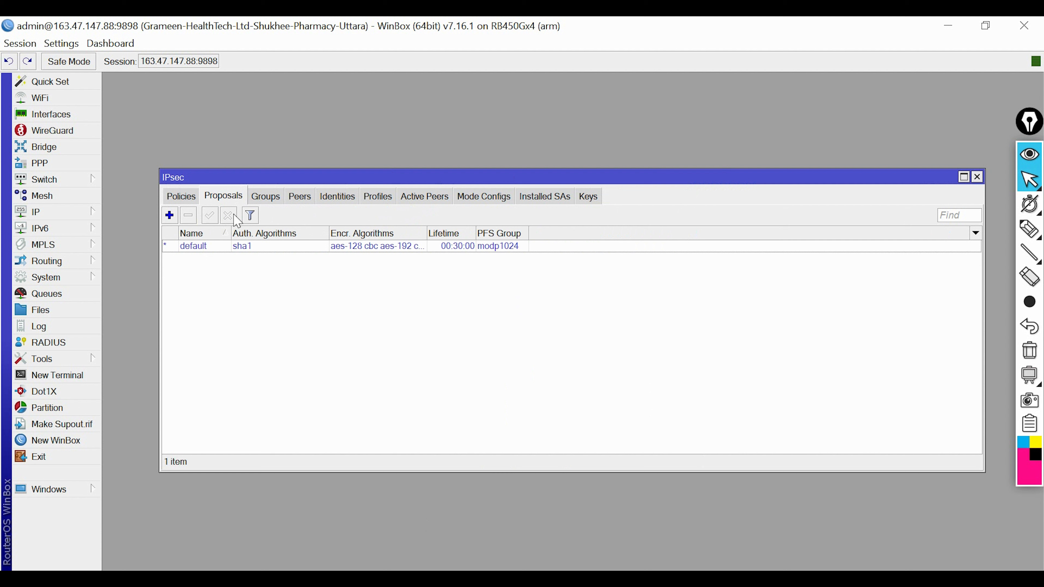
left_click(169, 215)
left_click(529, 192)
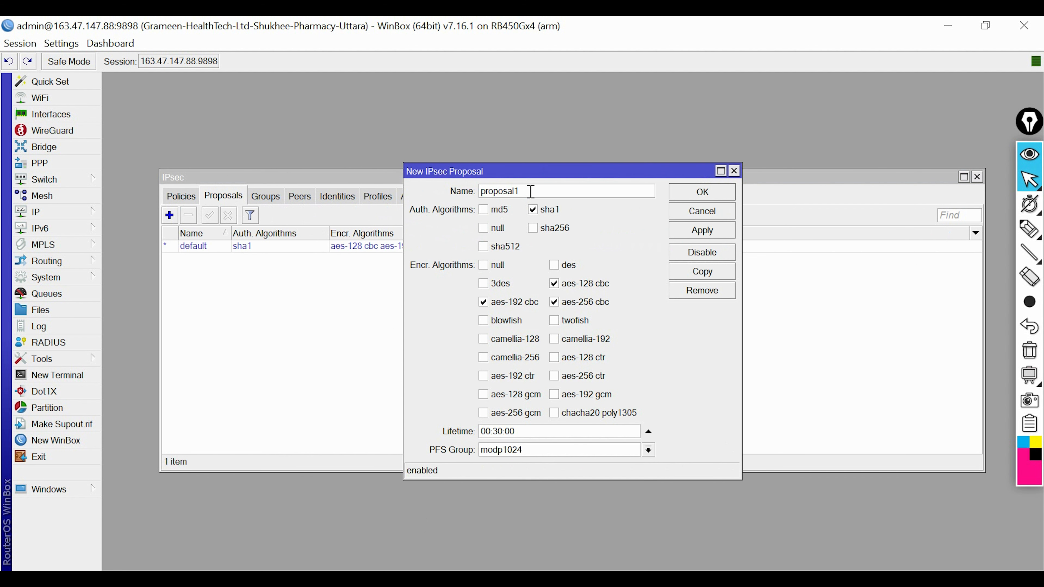
left_click_drag(531, 192, 456, 191)
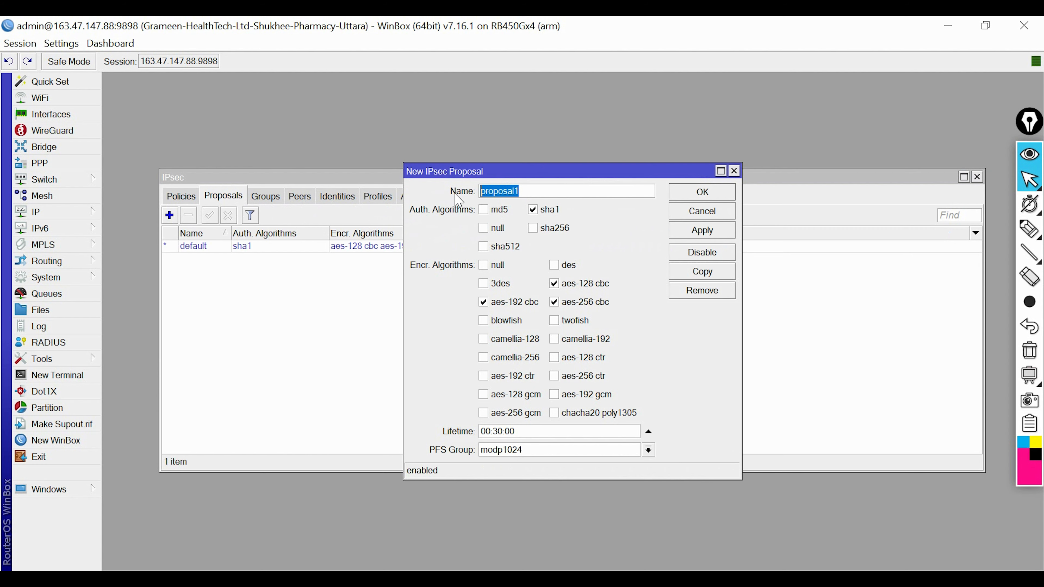
type("Store01-To-DC")
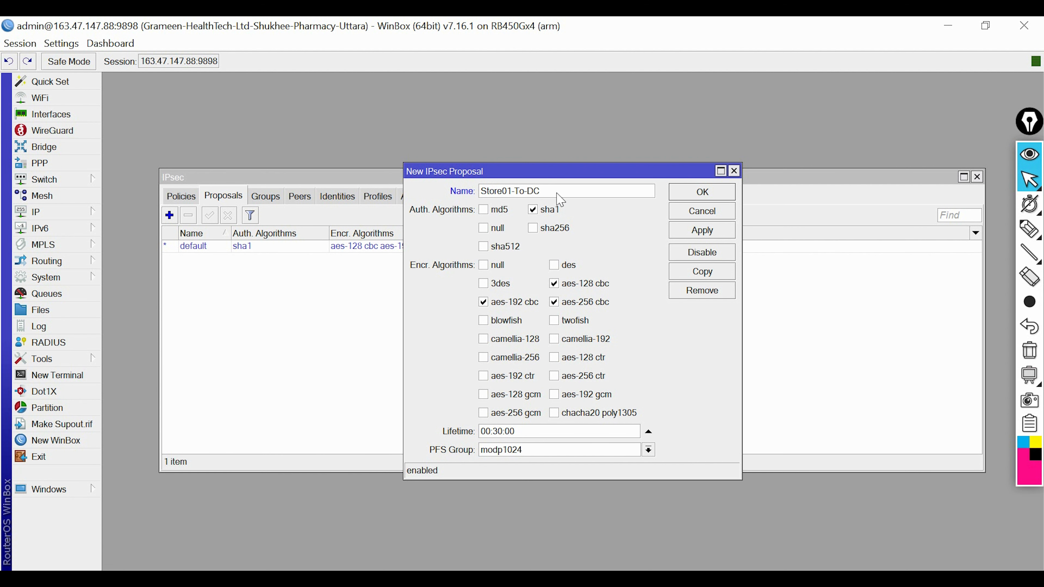
- Restrict the proposal to sha256 authentication and aes-256 cbc encryption, clearing sha1, aes-128 cbc and aes-192 cbc
left_click(533, 210)
left_click(537, 228)
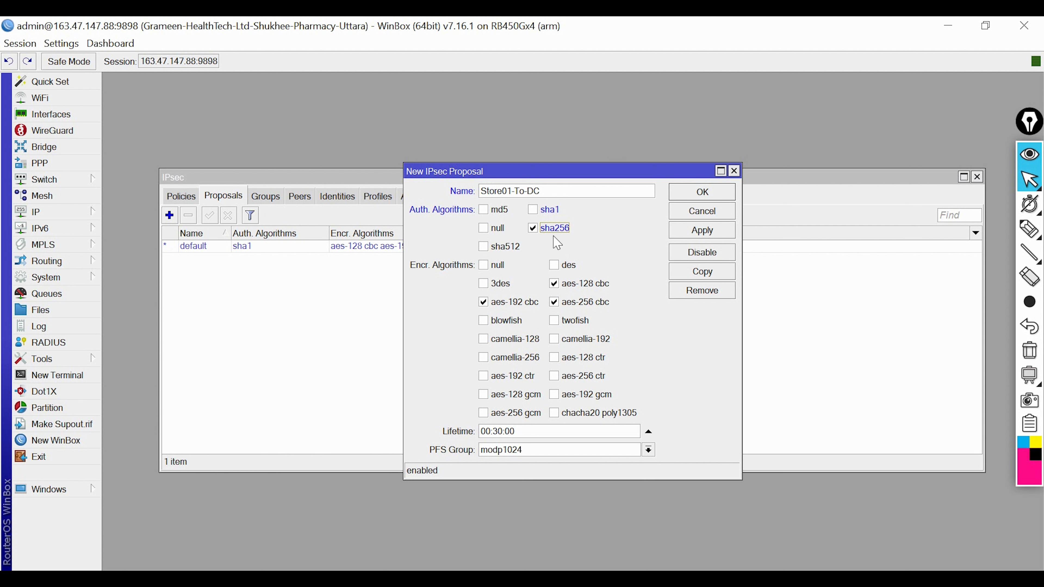
left_click(483, 302)
double_click(554, 304)
left_click(554, 284)
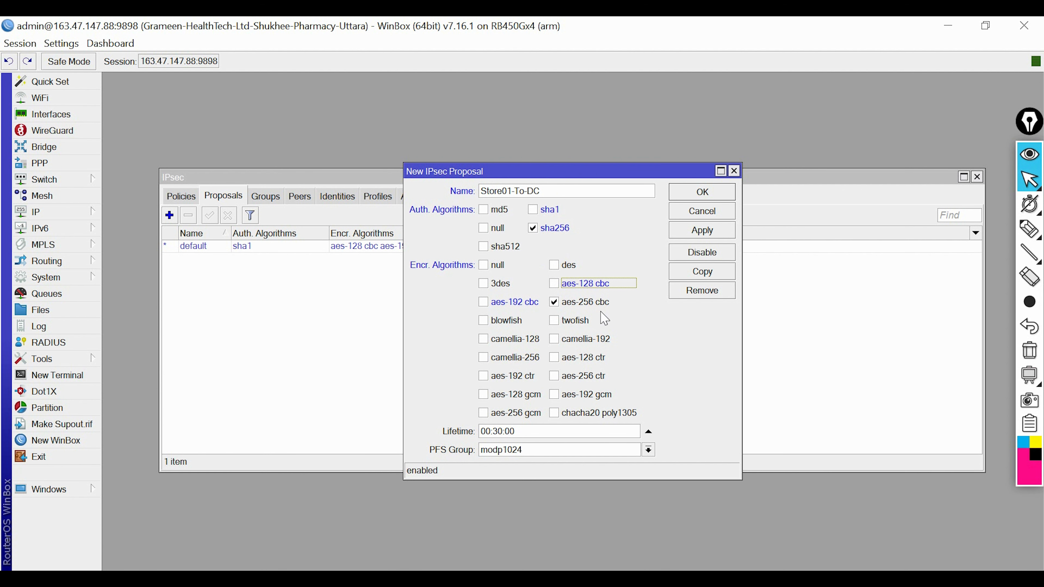
- Set the proposal's PFS group to modp1536 and save the proposal
left_click(534, 451)
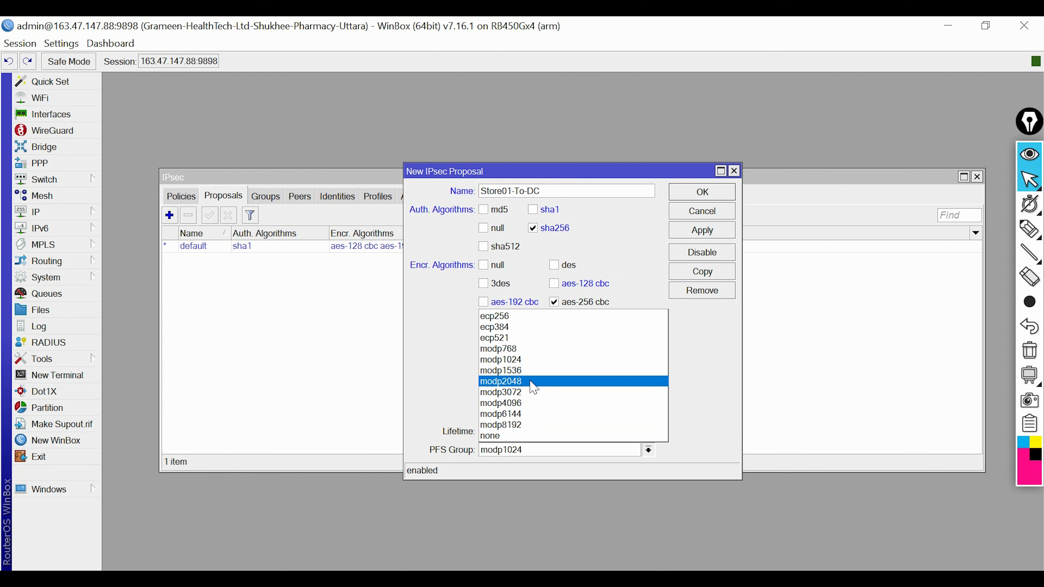
left_click(530, 371)
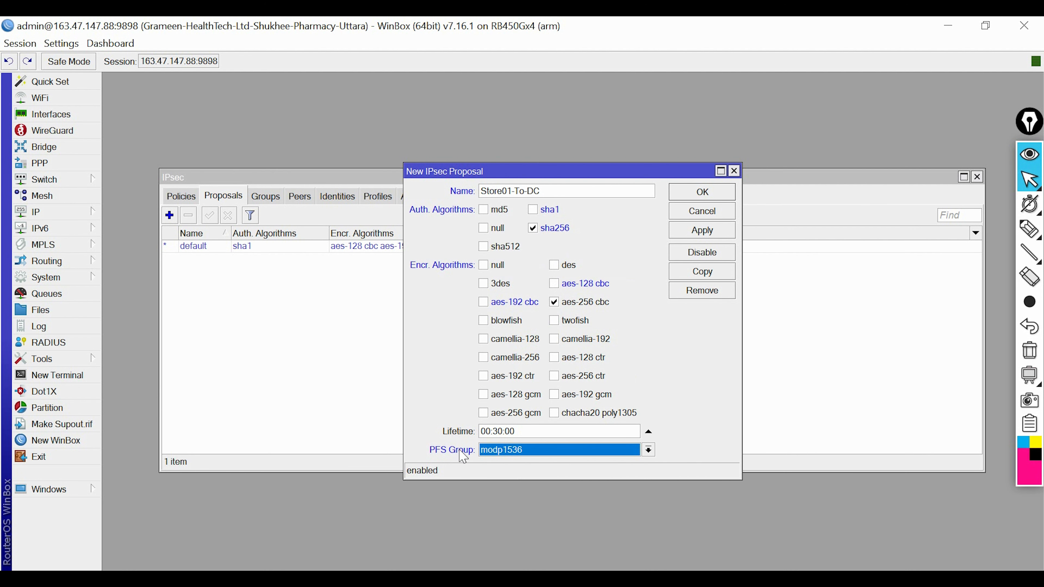
left_click(708, 235)
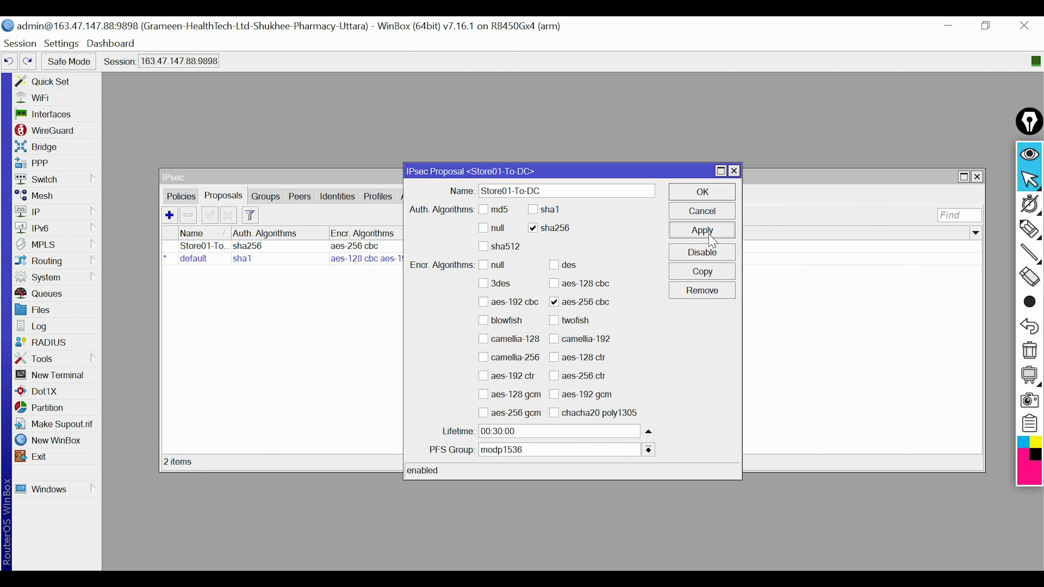
left_click(692, 193)
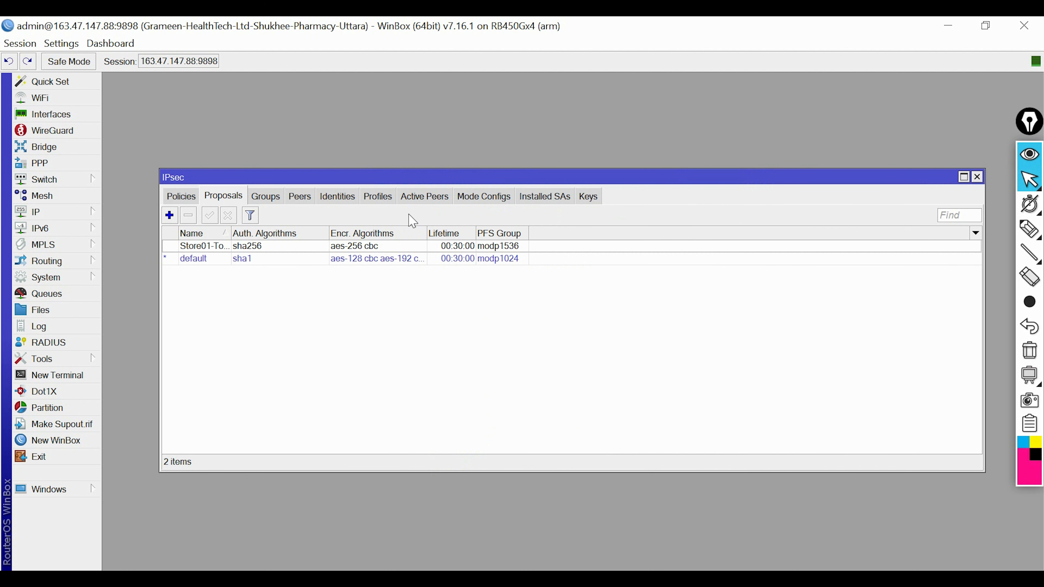
- Start a new IPsec policy for peer Store01-To-DC with source address 172.16.16.0/24 and destination address 172.16.49.0/24
left_click(185, 197)
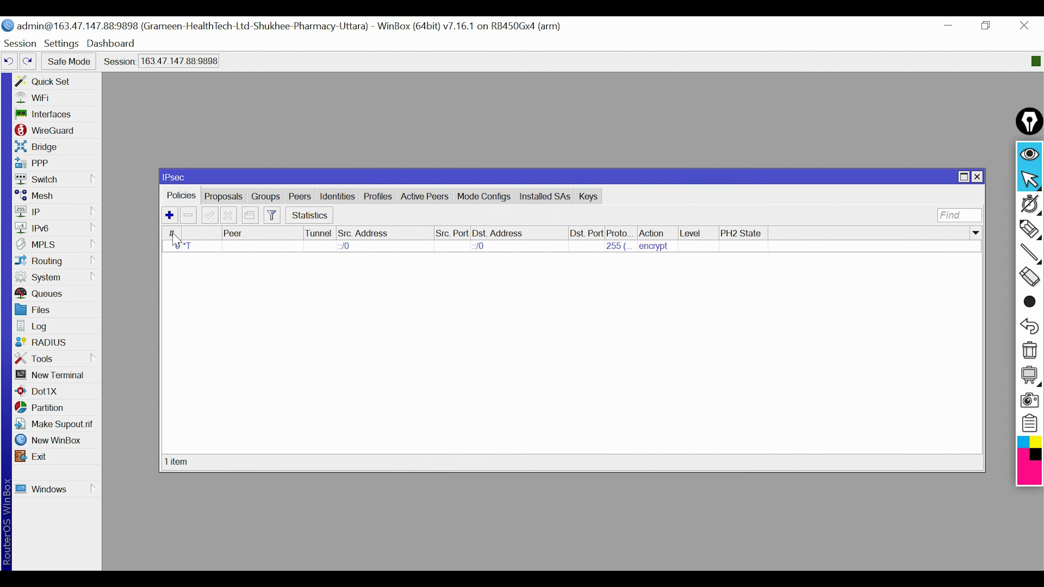
left_click(170, 216)
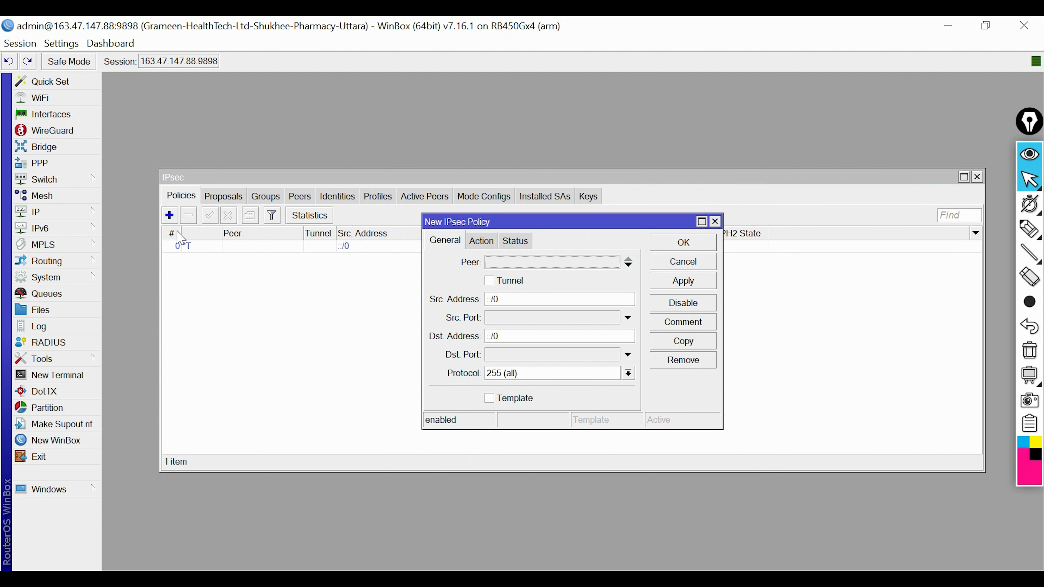
left_click(508, 265)
left_click_drag(511, 299, 465, 303)
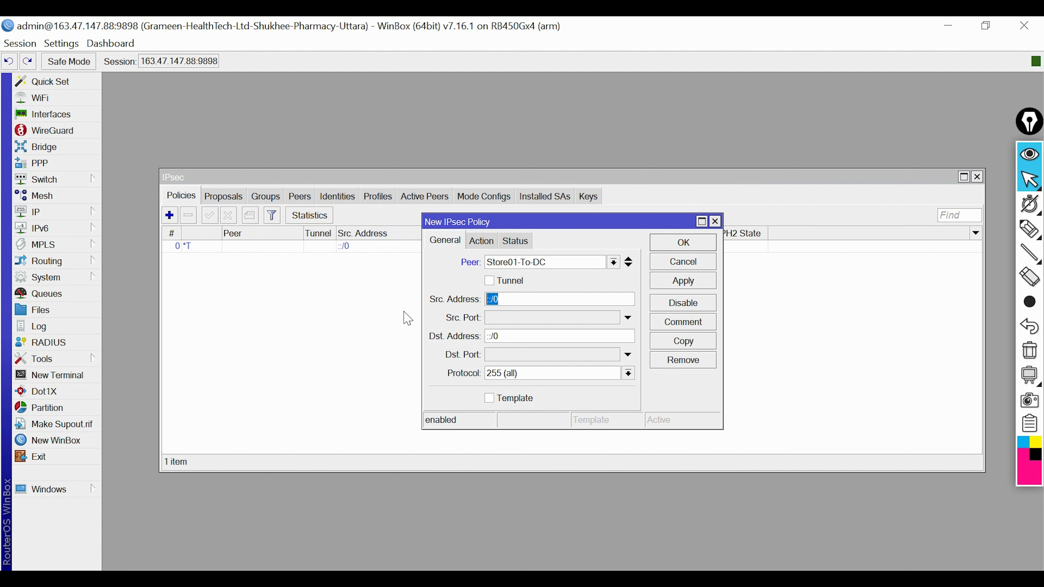
type("172.16.16.0/24")
left_click_drag(510, 336, 446, 337)
type("16.49.0/24")
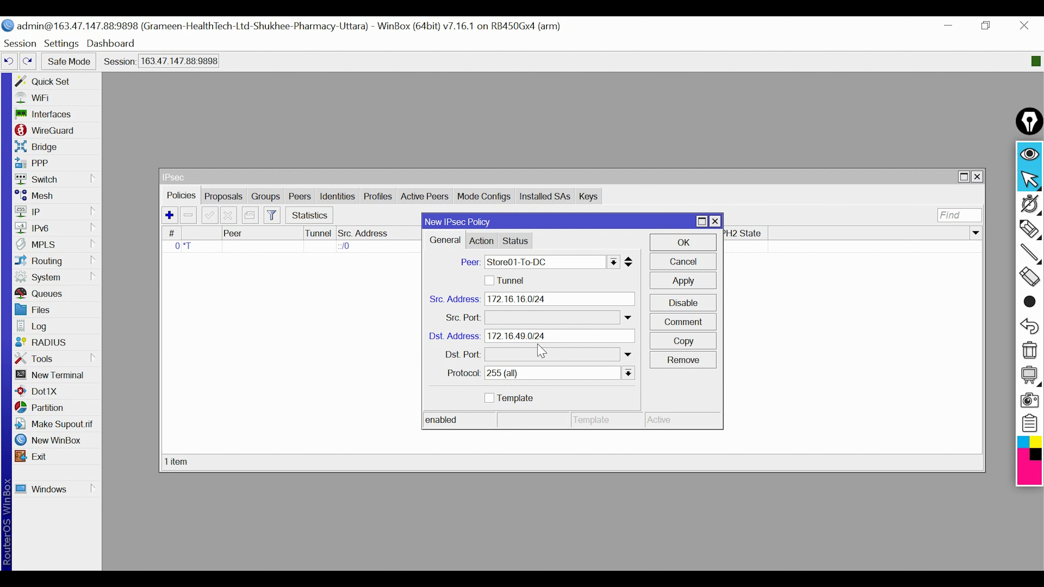
- Keep the policy's encrypt action, require level and esp protocol, assign the Store01-To-DC proposal, and save the policy
left_click(484, 242)
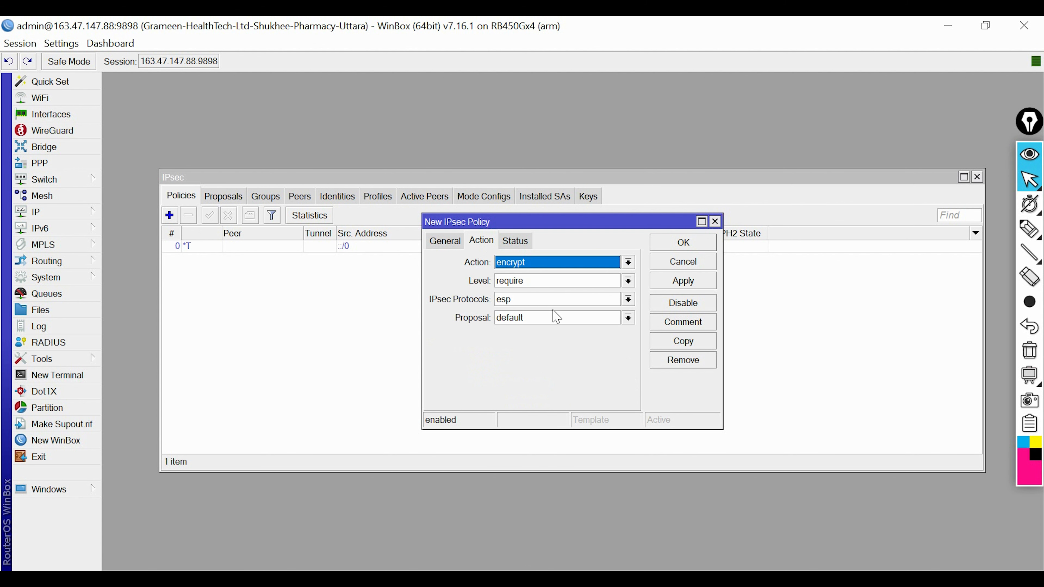
left_click(513, 304)
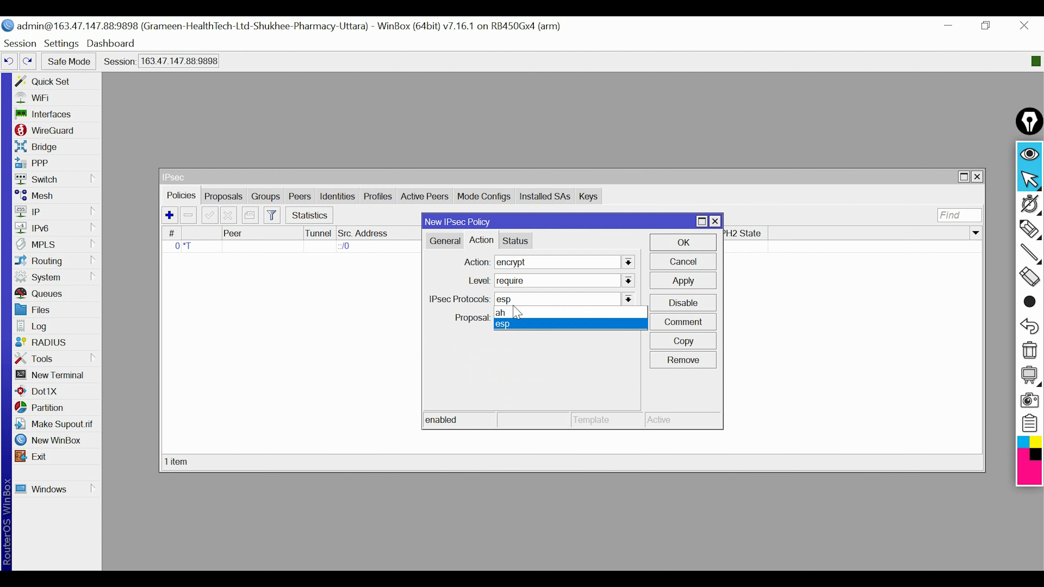
left_click(508, 328)
left_click(518, 283)
left_click(518, 282)
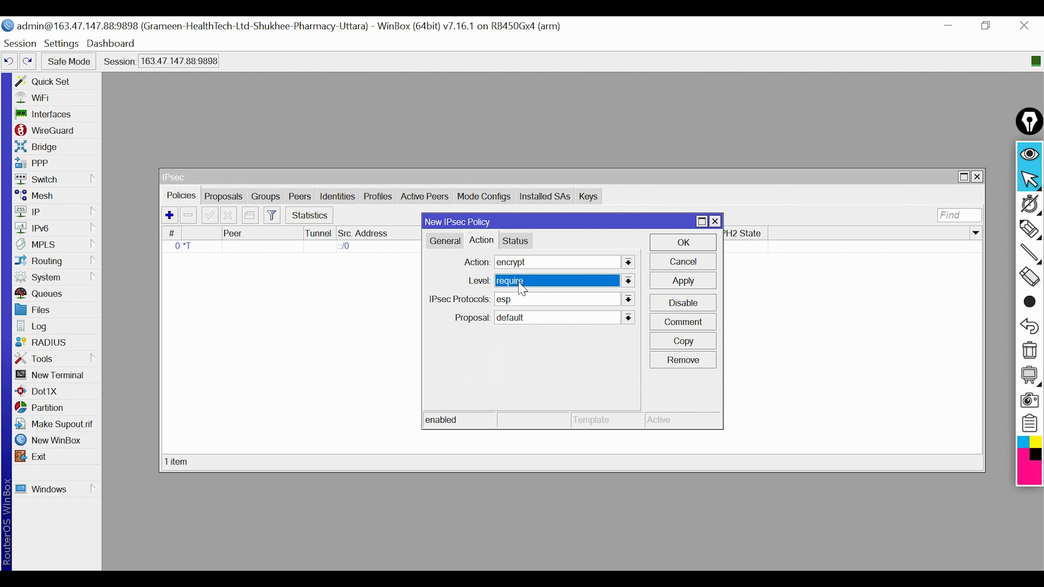
left_click(508, 319)
left_click(525, 331)
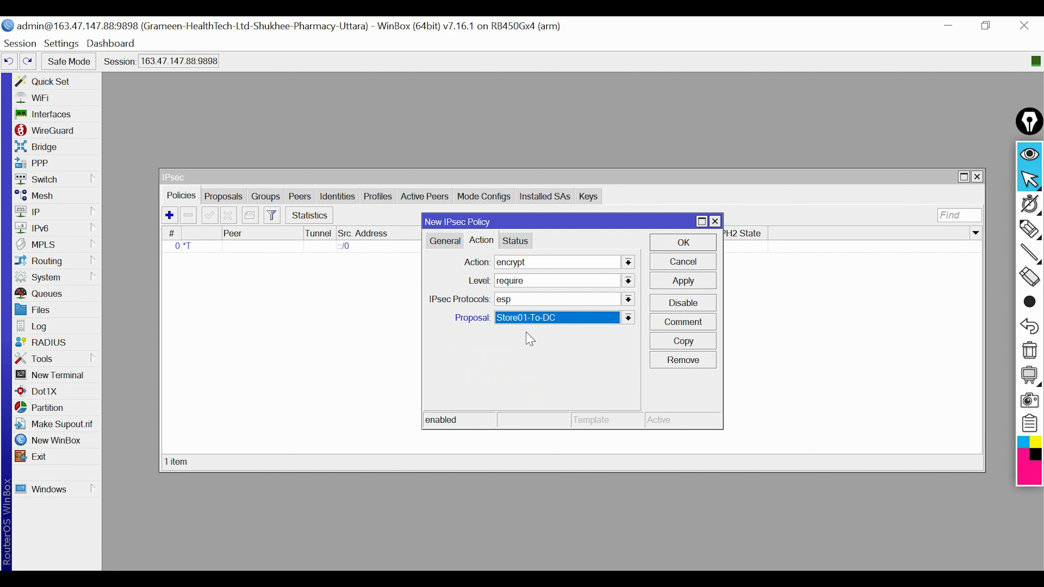
left_click(683, 281)
left_click(682, 246)
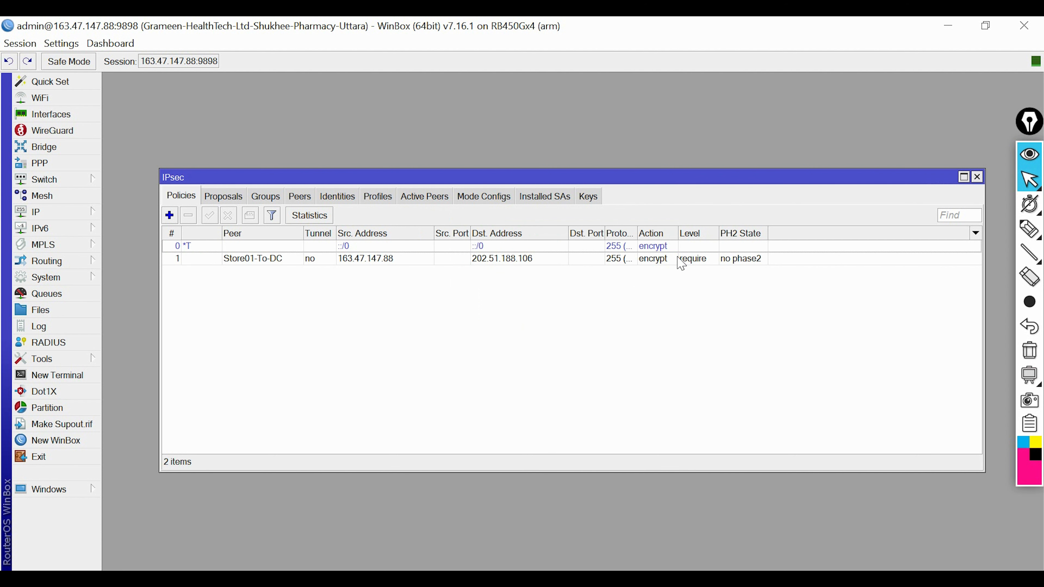
- Check the new Store01-To-DC policy's phase 2 state and inspect the router's active IPsec peers
left_click(747, 259)
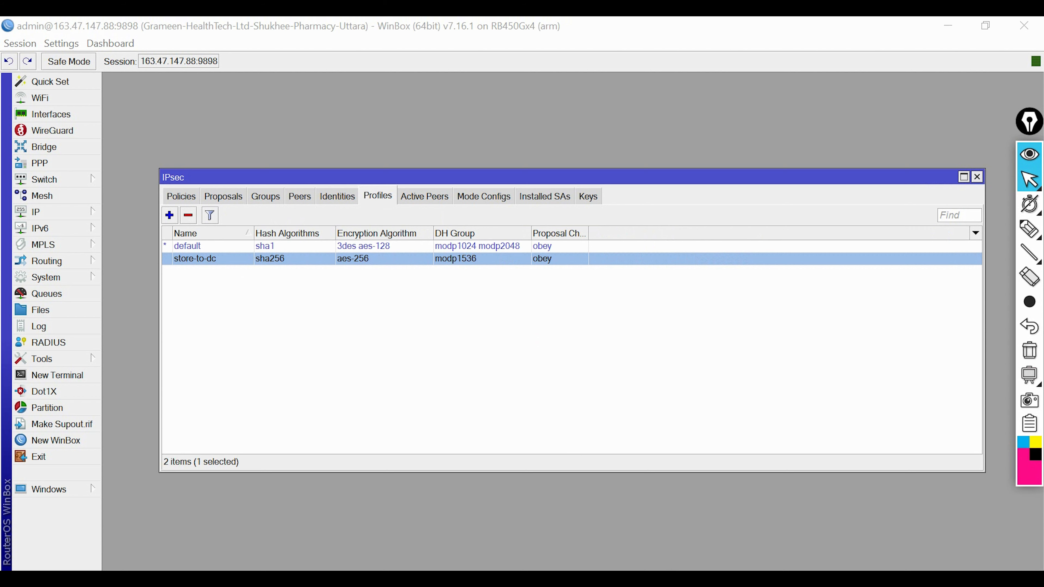
left_click(427, 200)
left_click(249, 247)
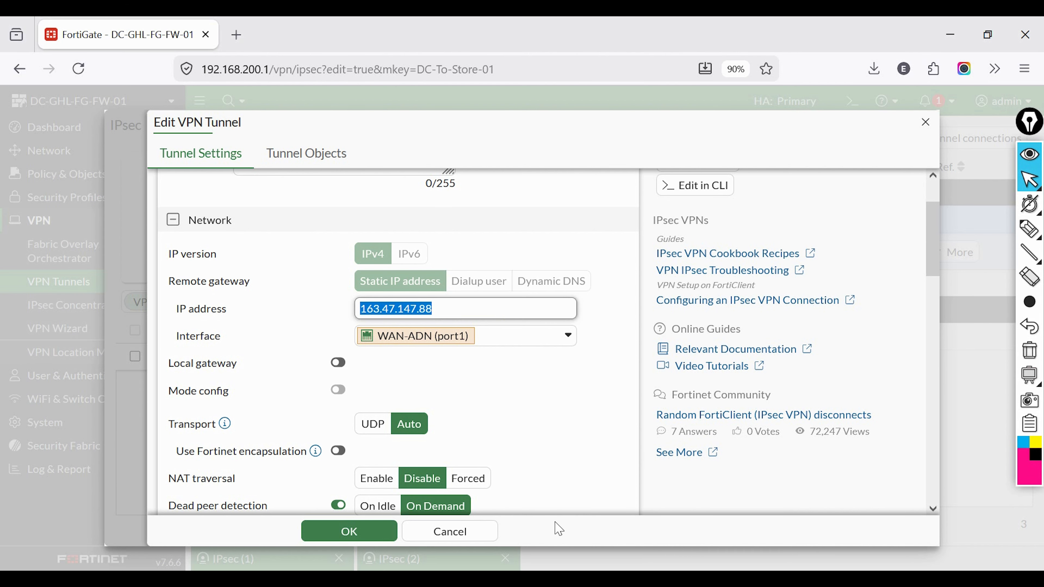
- On the FortiGate, leave the tunnel editor without saving and check DC-To-Store-01's status in the VPN tunnels list and IPsec monitor
left_click(466, 531)
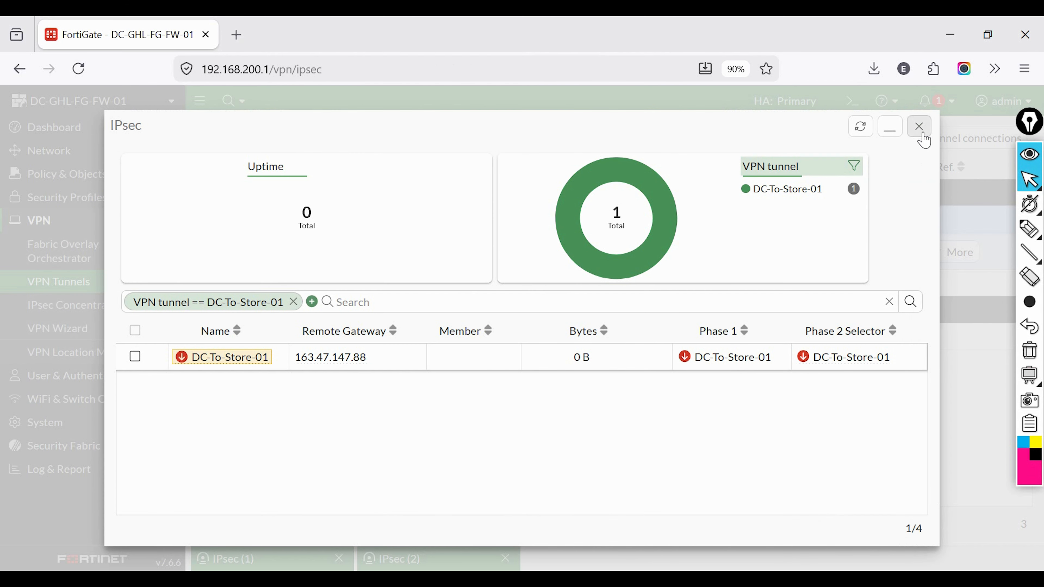
left_click(920, 133)
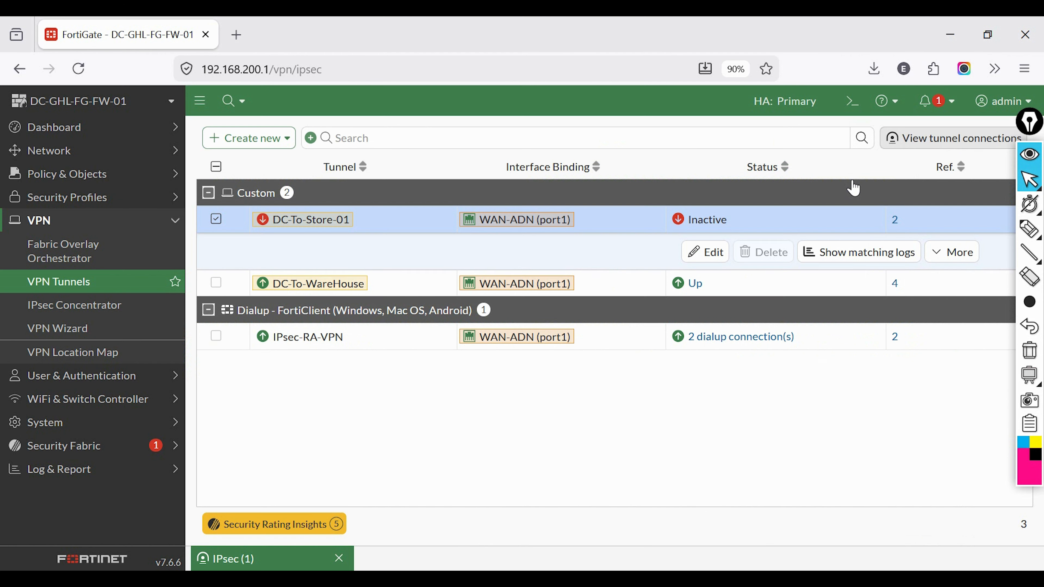
left_click(111, 283)
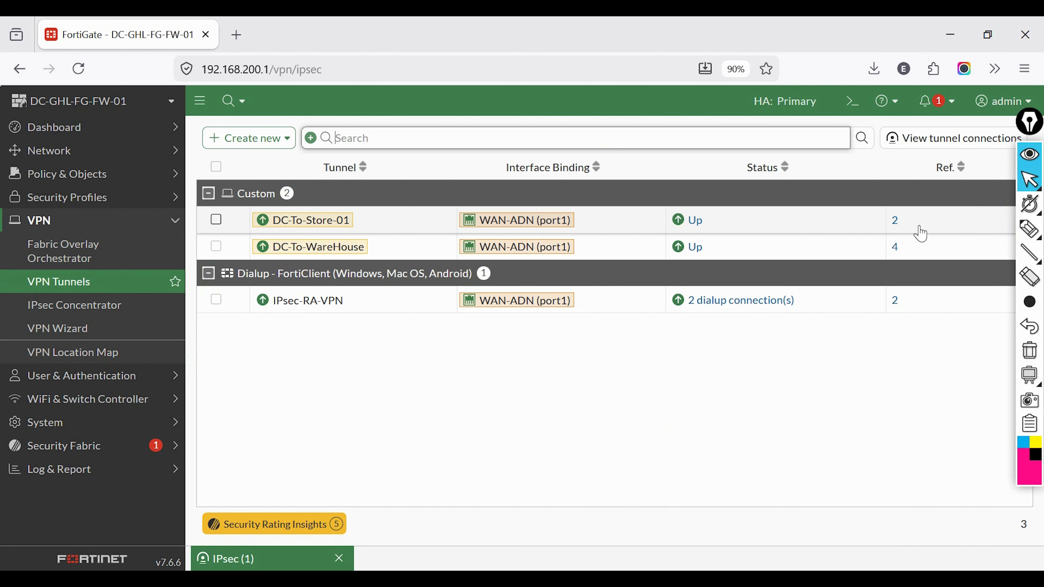
left_click(74, 129)
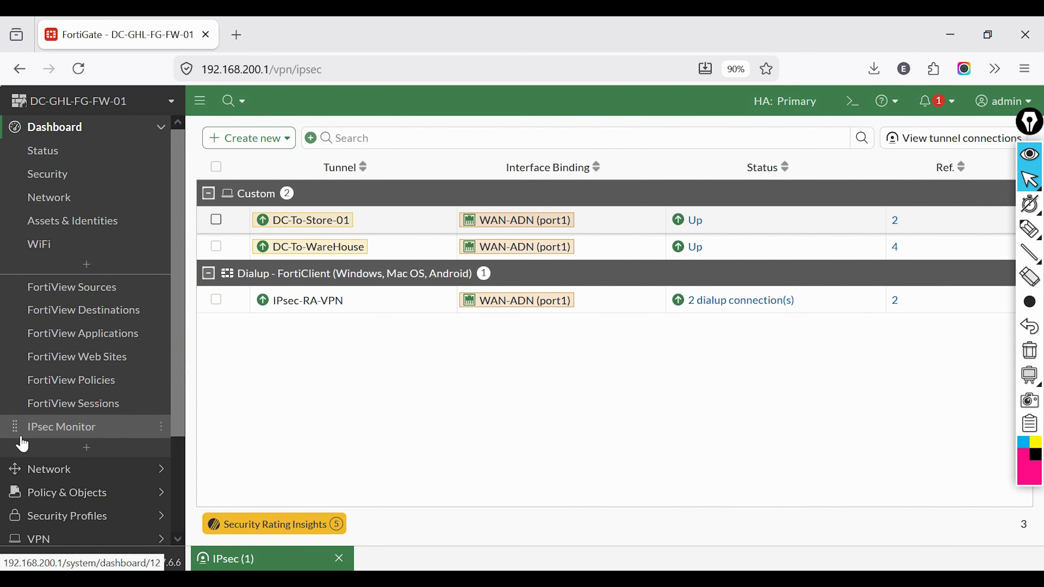
left_click(48, 435)
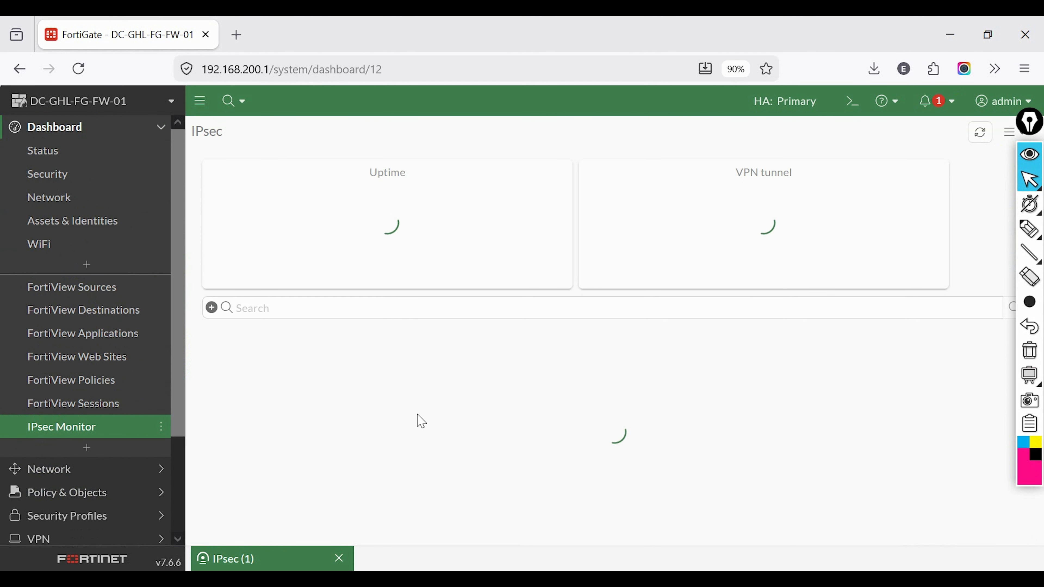